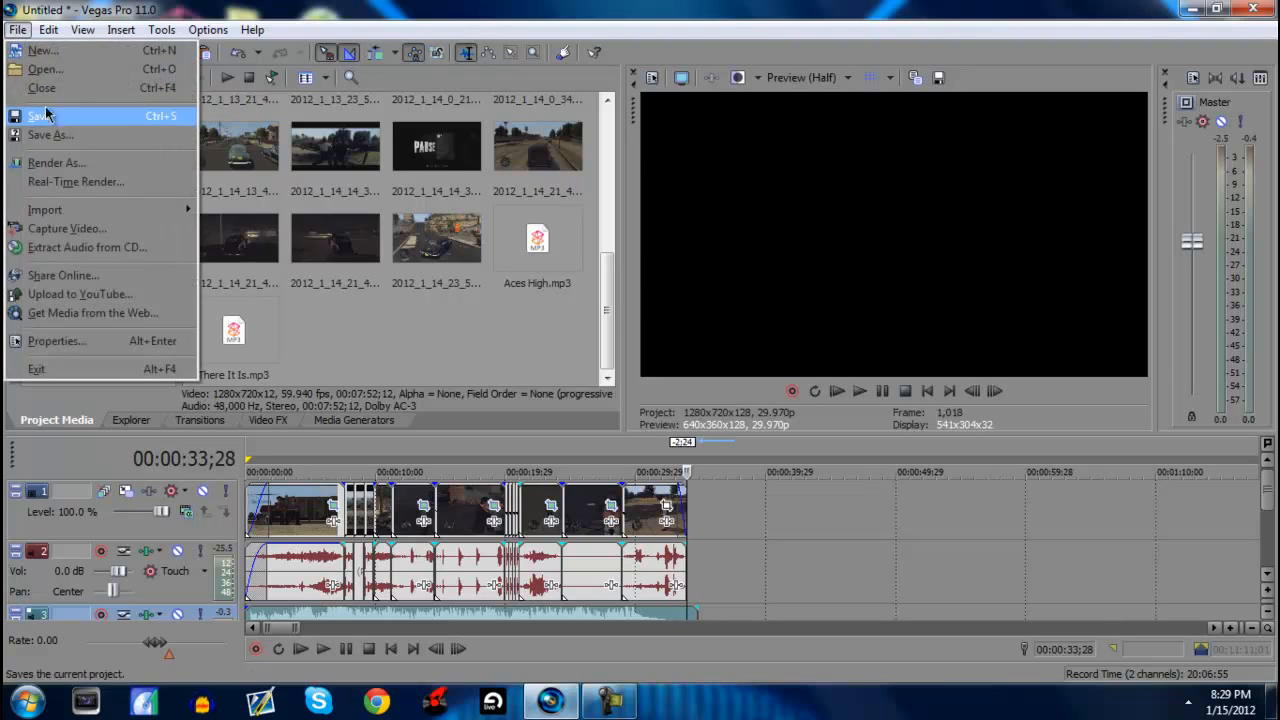
# Step: Save the project in My Documents under the file name HAHAHAHAHHA LA NOIRE
pyautogui.click(56, 134)
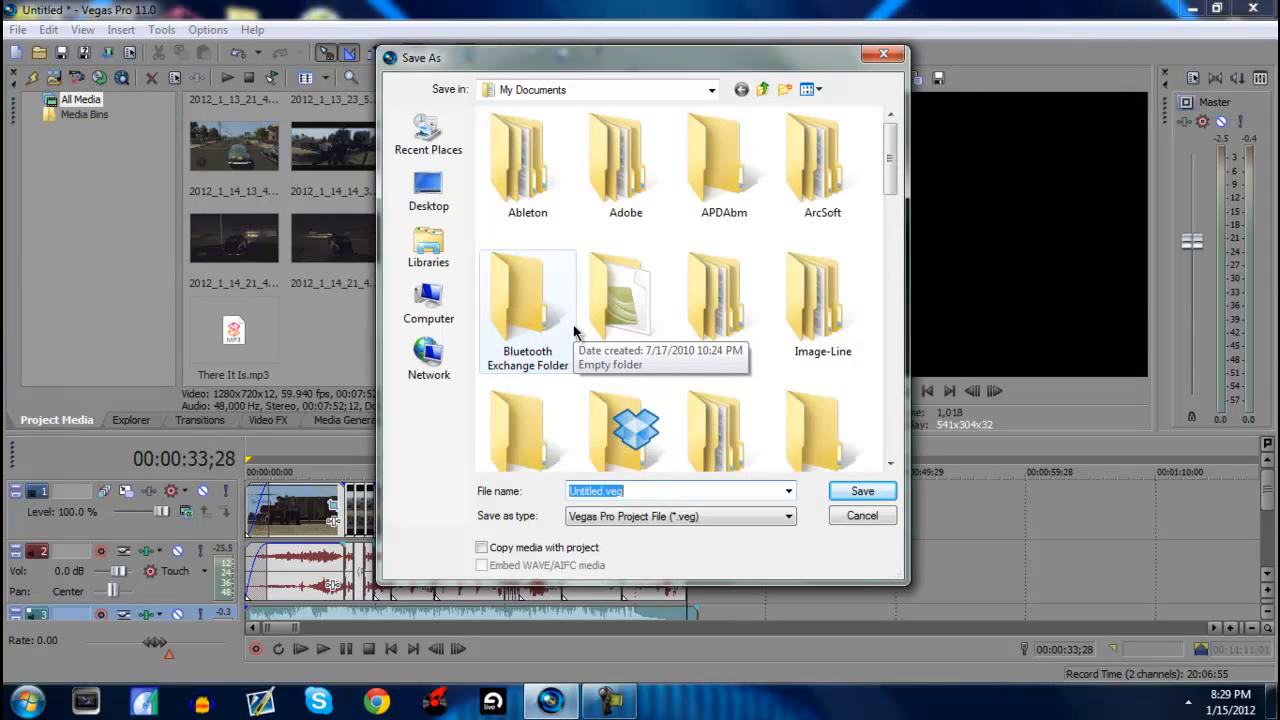
pyautogui.write('HAHAHAHAHHA LA NOIRE')
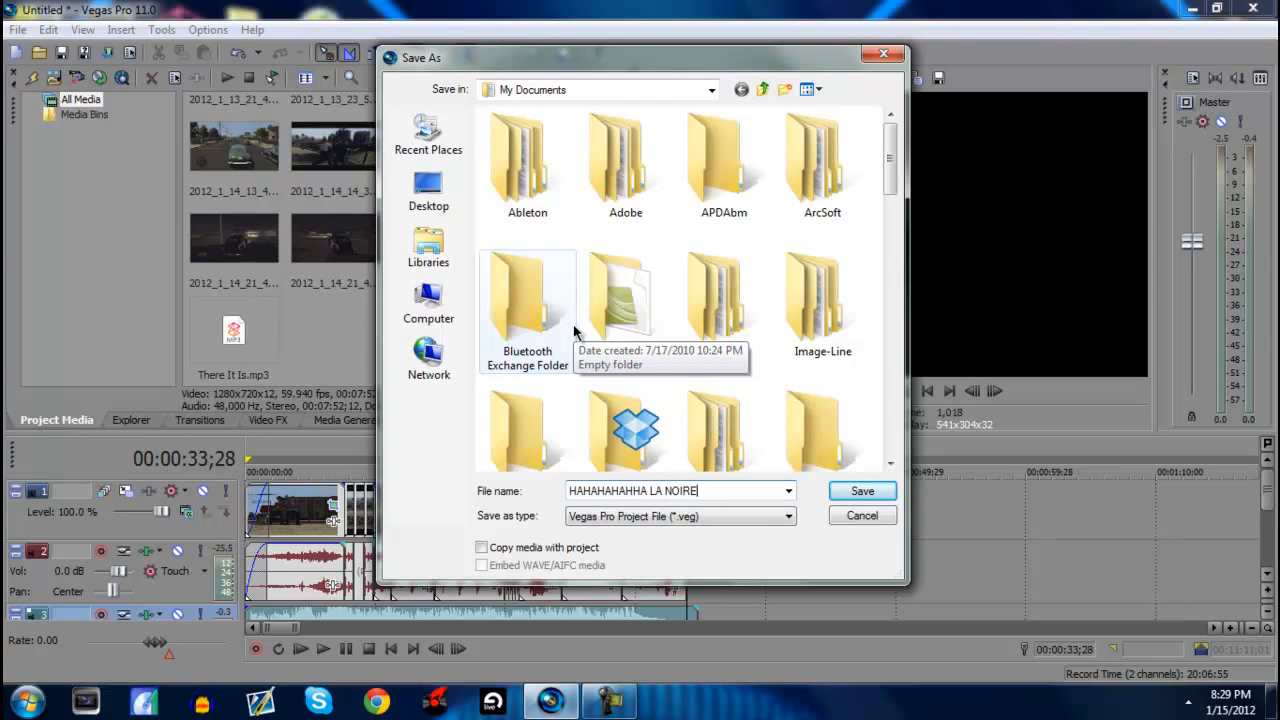
pyautogui.press('Return')
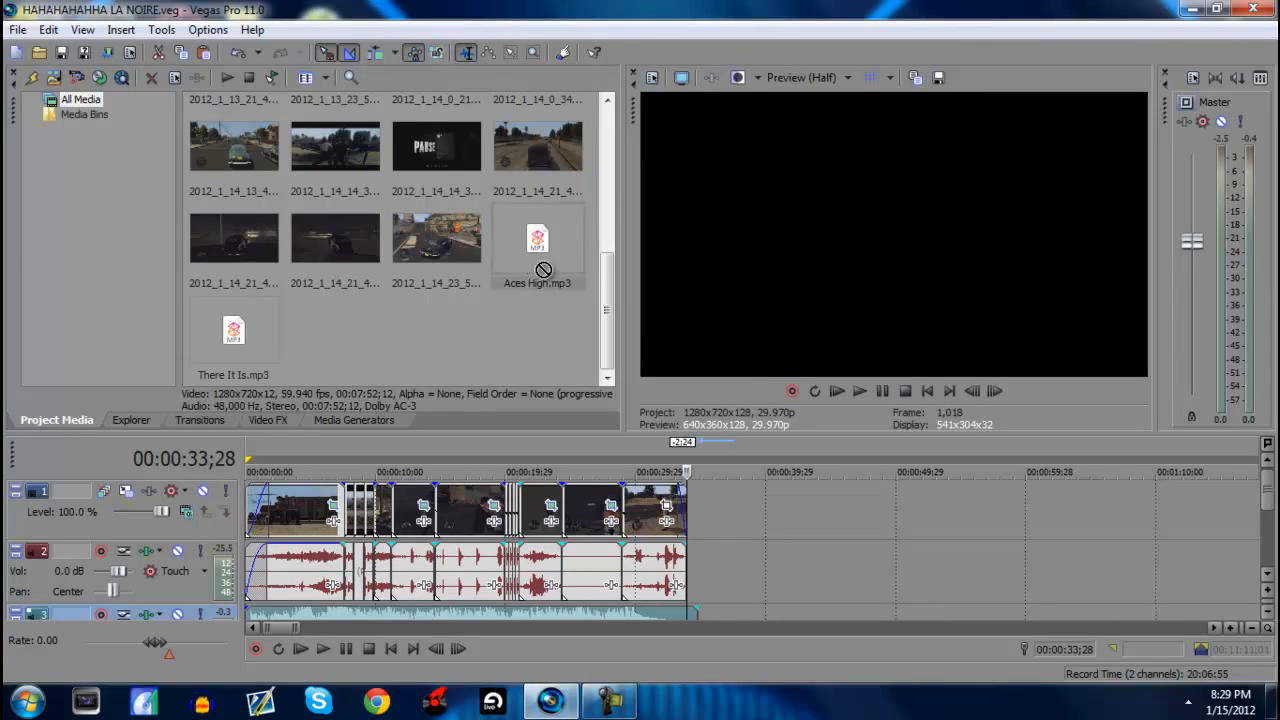
# Step: Add Aces High.mp3 to audio track 3 at about 00:00:36;07, after the existing song, and play it from its start
pyautogui.moveTo(537, 245); pyautogui.dragTo(730, 610)
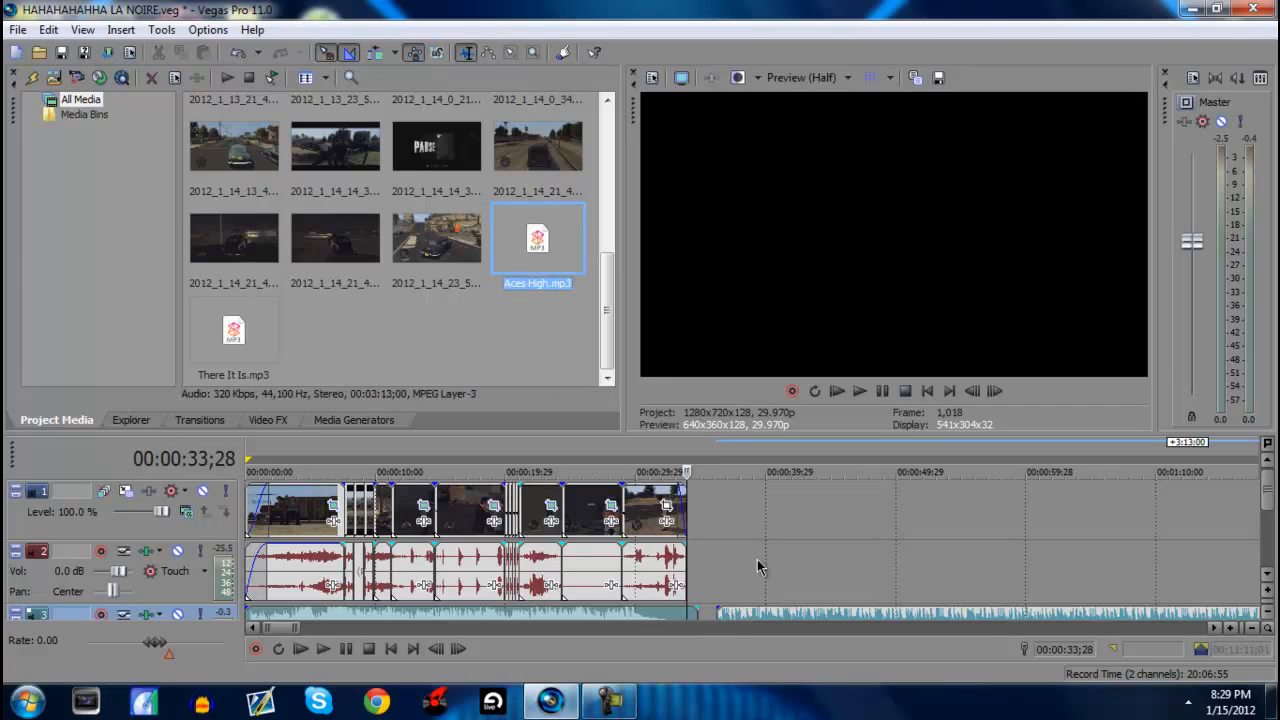
pyautogui.click(720, 455)
pyautogui.press('space')
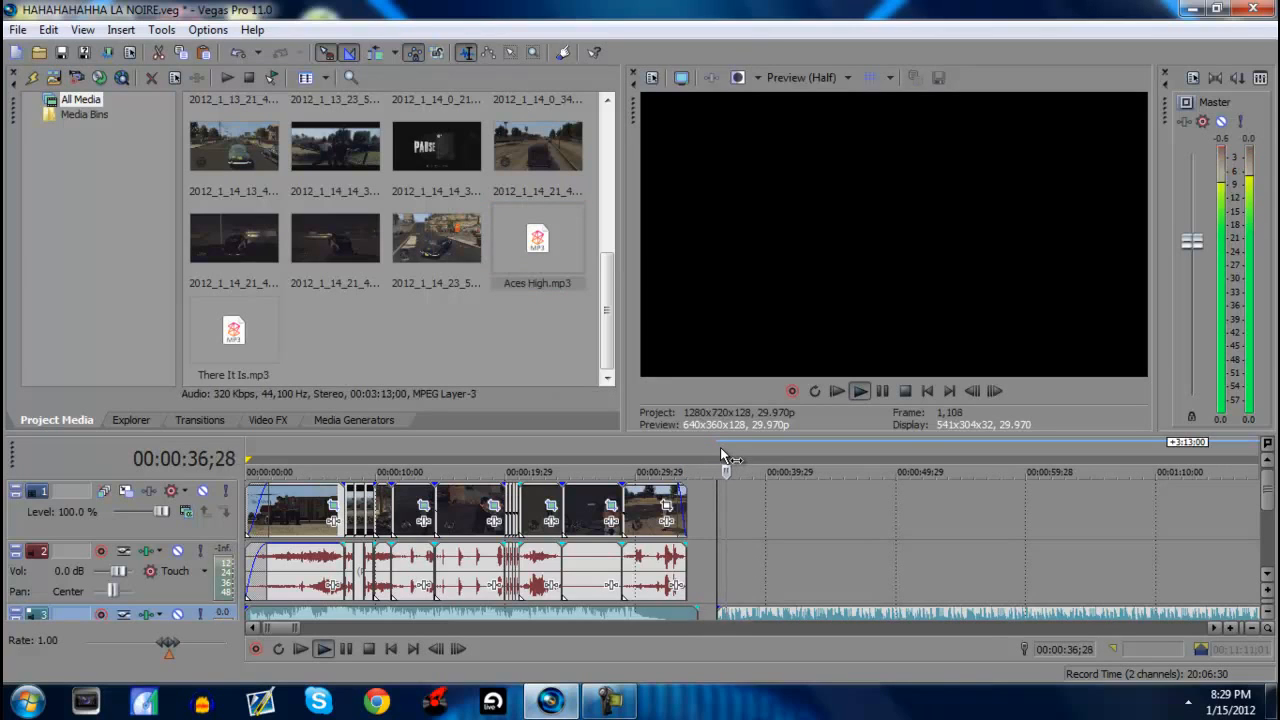
# Step: Check the song's recording level in the Camtasia Recorder window during playback while adjusting the system volume
pyautogui.press('XF86AudioRaiseVolume')
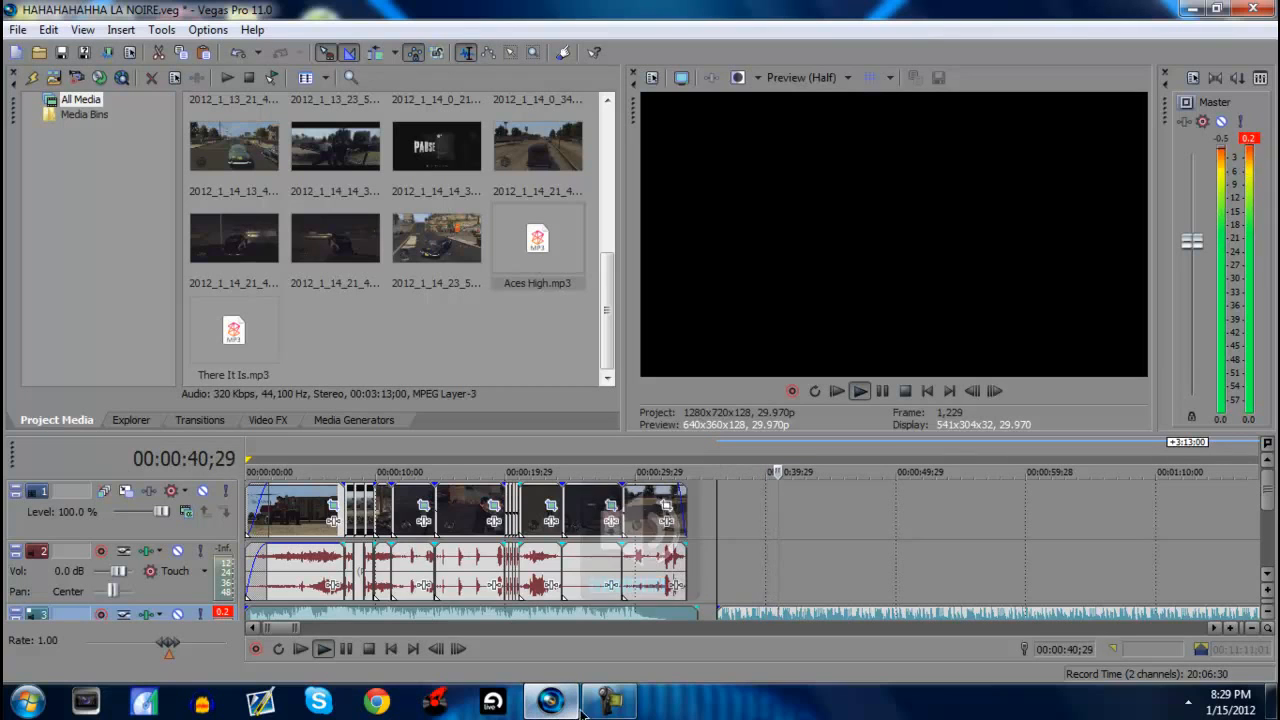
pyautogui.moveTo(604, 708)
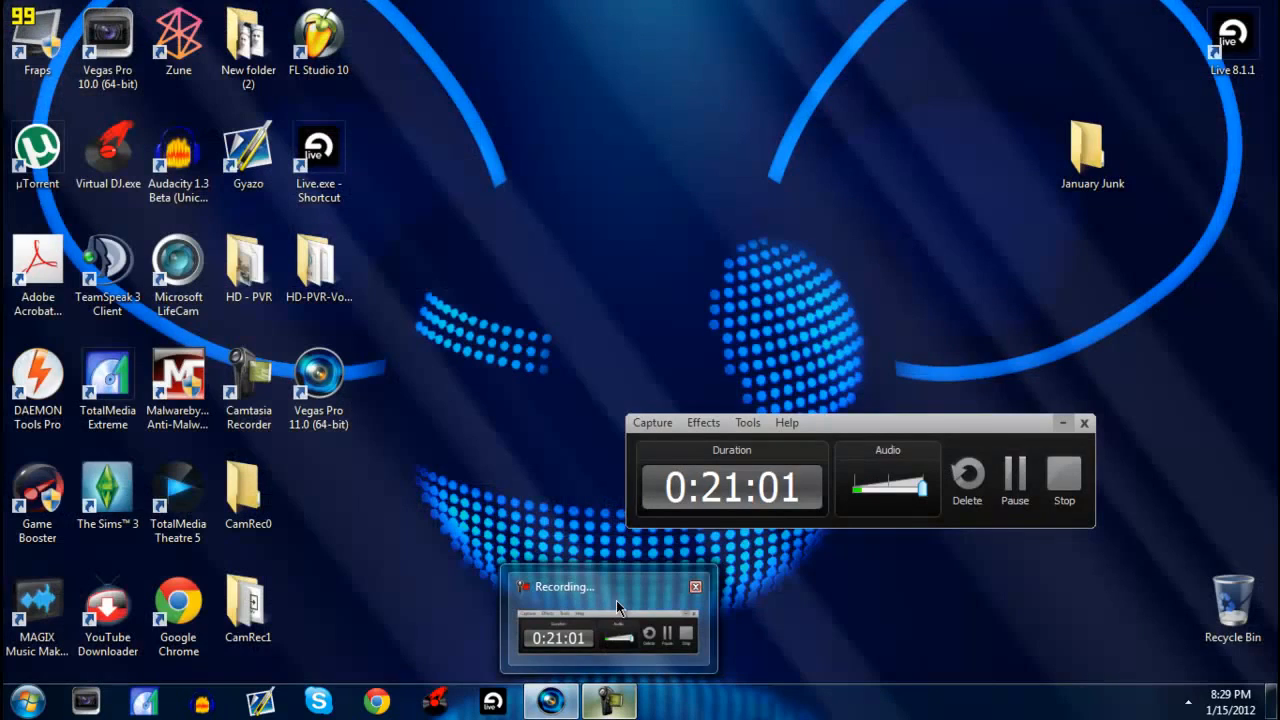
pyautogui.click(617, 607)
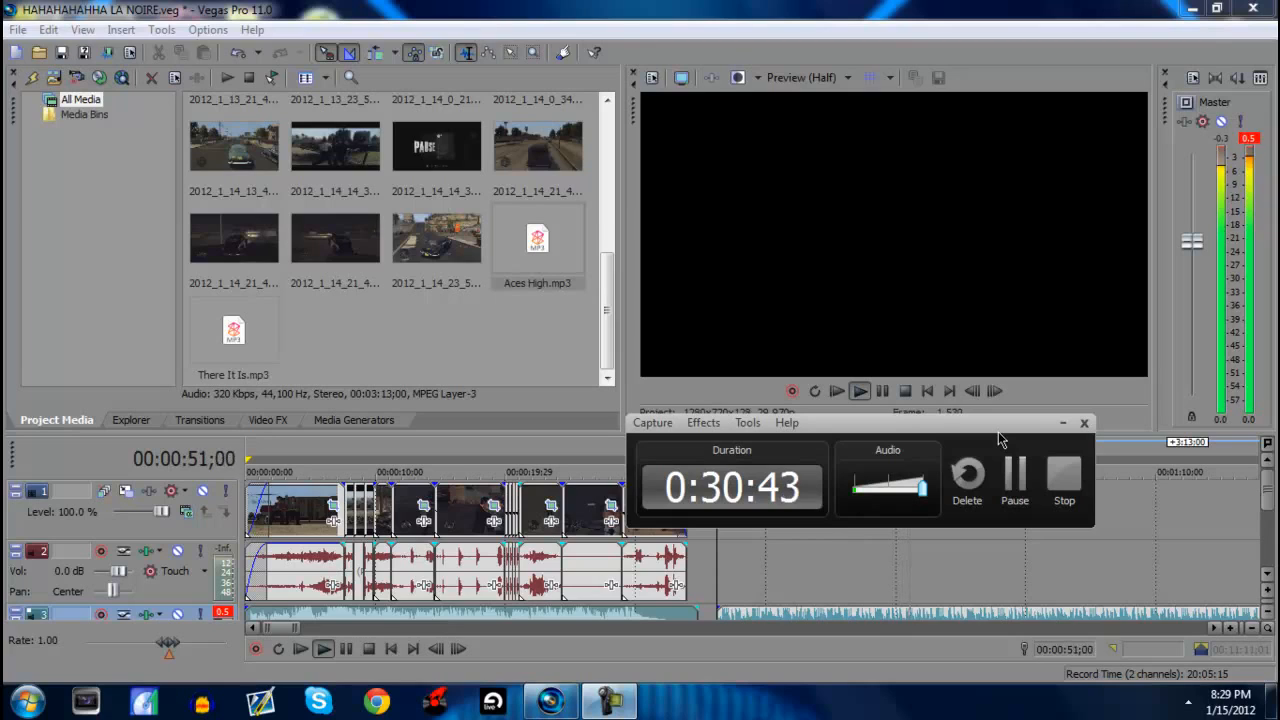
pyautogui.press('XF86AudioRaiseVolume')
pyautogui.press('XF86AudioLowerVolume')
pyautogui.press('XF86AudioLowerVolume')
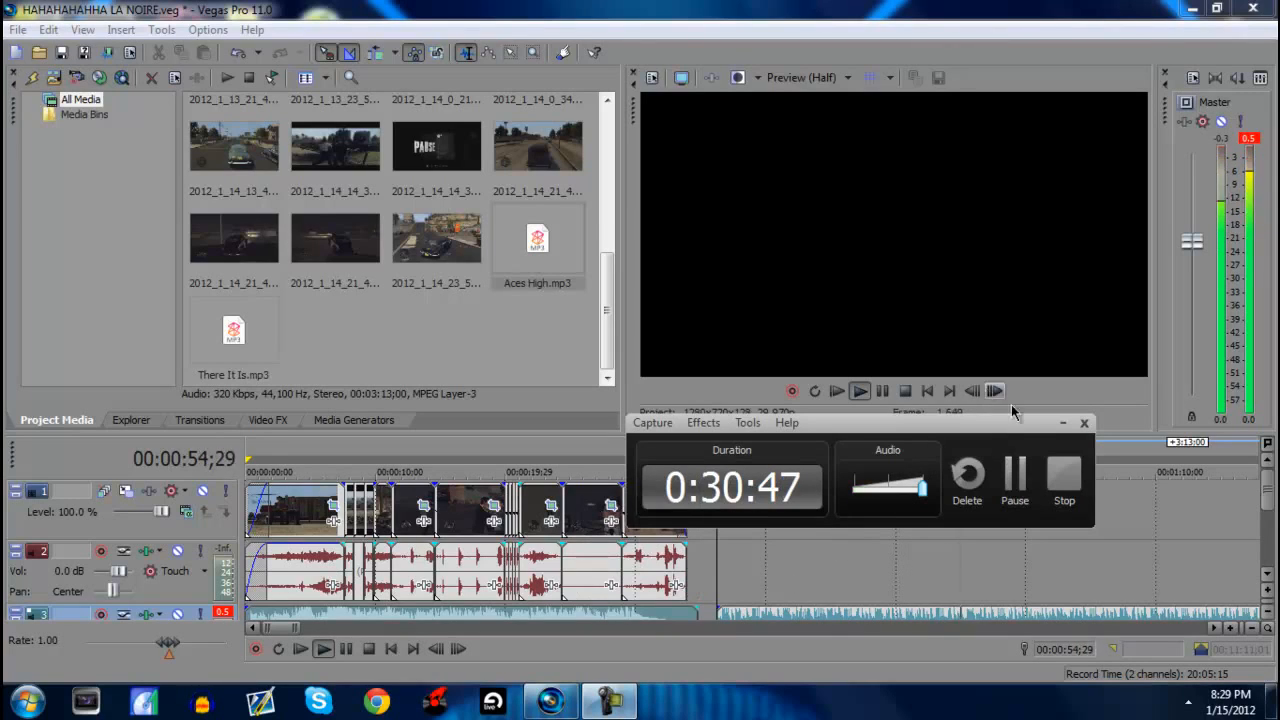
pyautogui.click(1062, 422)
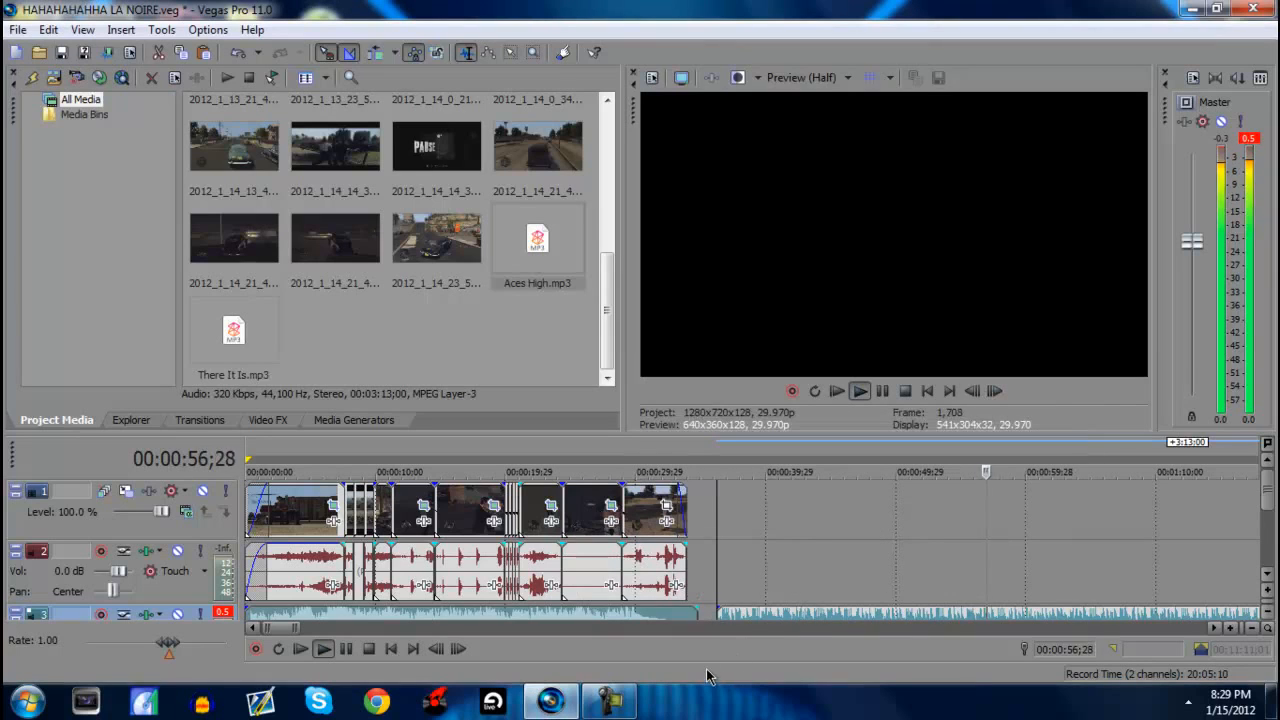
pyautogui.press('XF86AudioRaiseVolume')
pyautogui.press('XF86AudioRaiseVolume')
pyautogui.press('XF86AudioRaiseVolume')
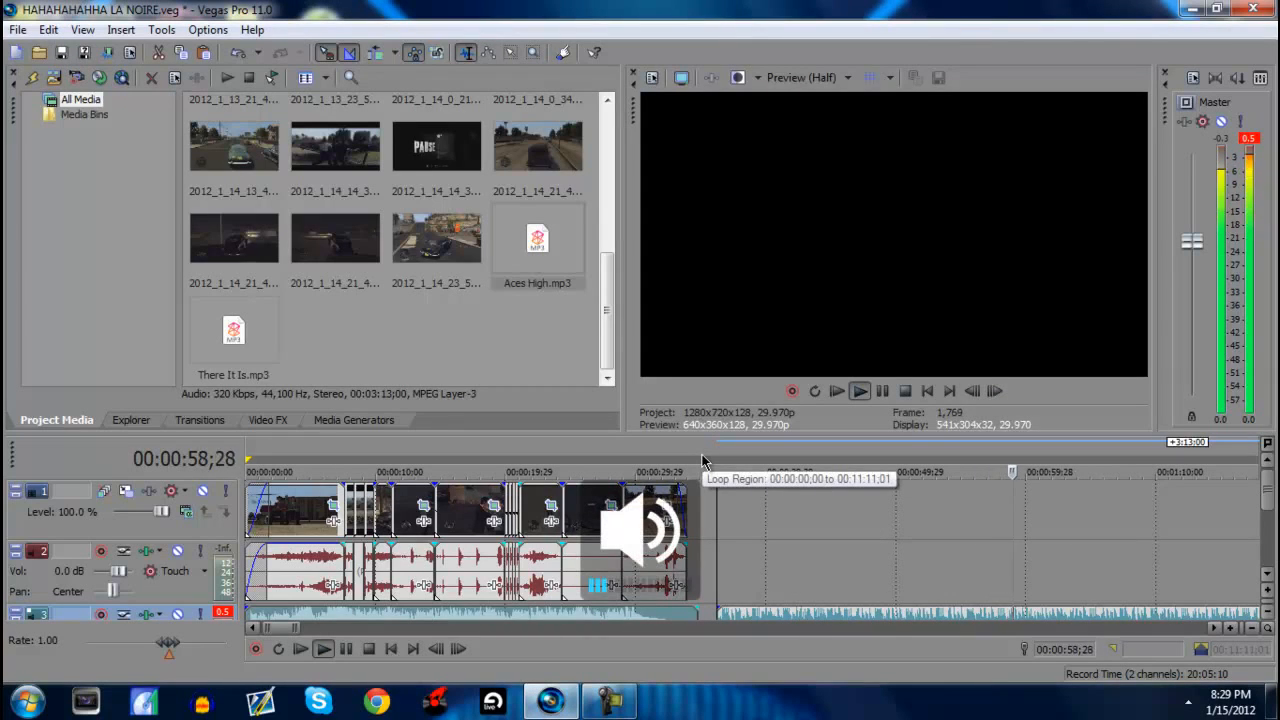
pyautogui.press('space')
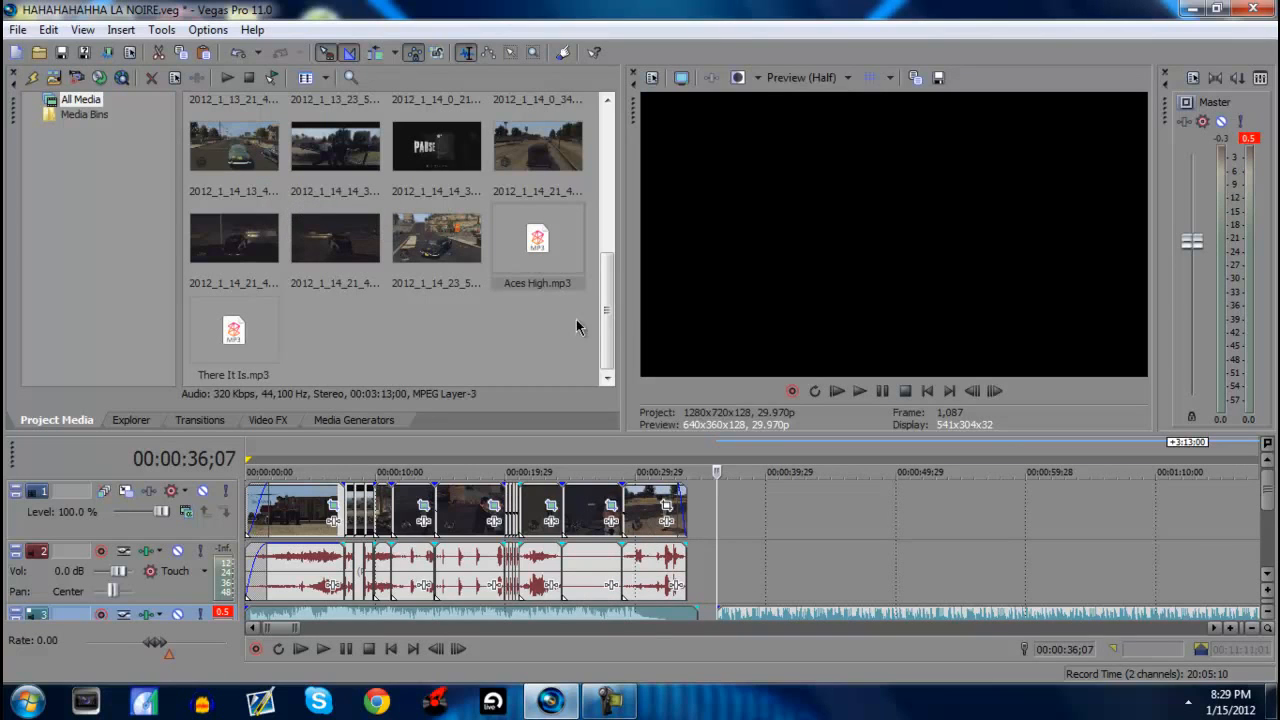
# Step: Place the first gameplay clip in the project media on the timeline, aligned with the start of Aces High at 00:00:36;07
pyautogui.moveTo(610, 327); pyautogui.dragTo(610, 168)
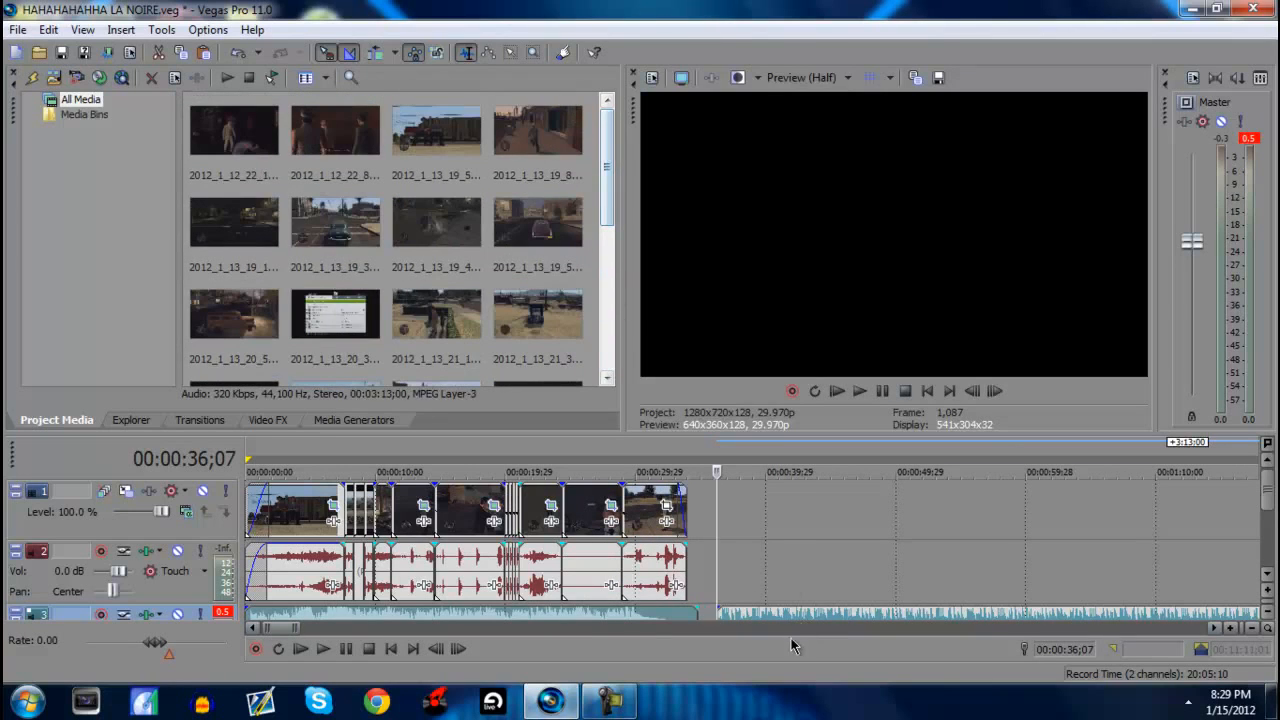
pyautogui.scroll(-3, 805, 544)
pyautogui.scroll(-2, 790, 546)
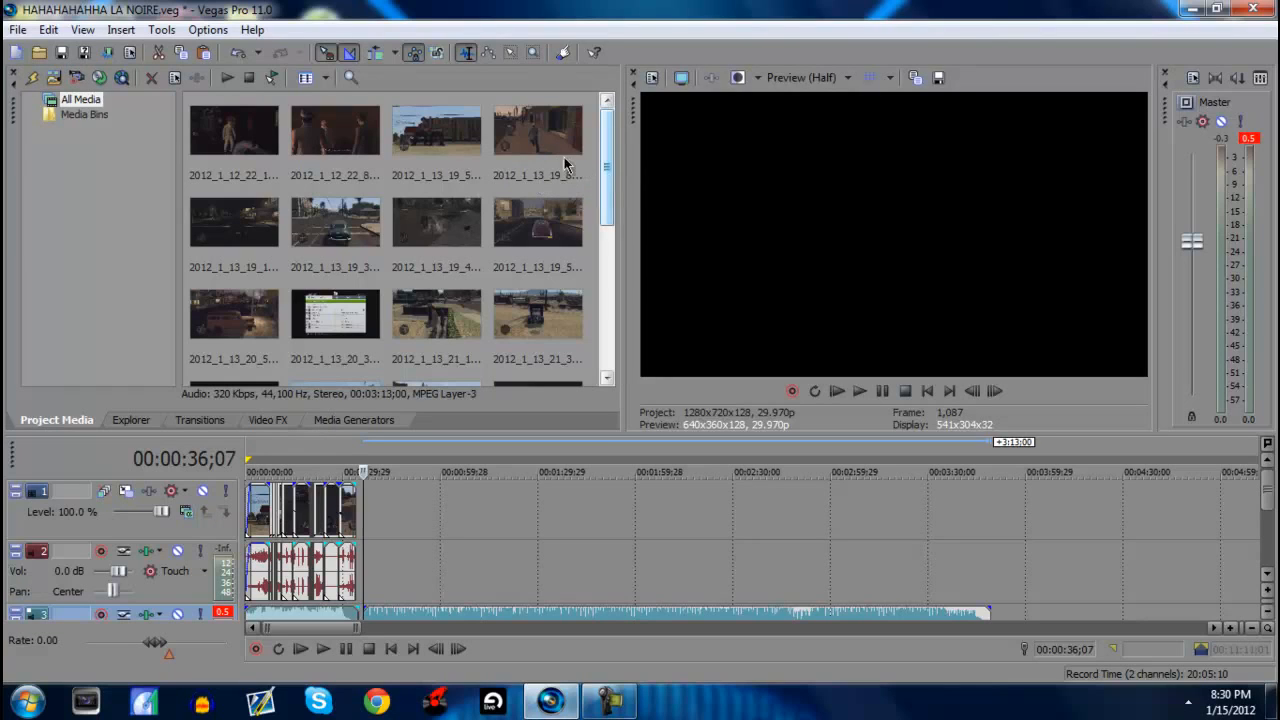
pyautogui.moveTo(565, 165); pyautogui.dragTo(496, 287)
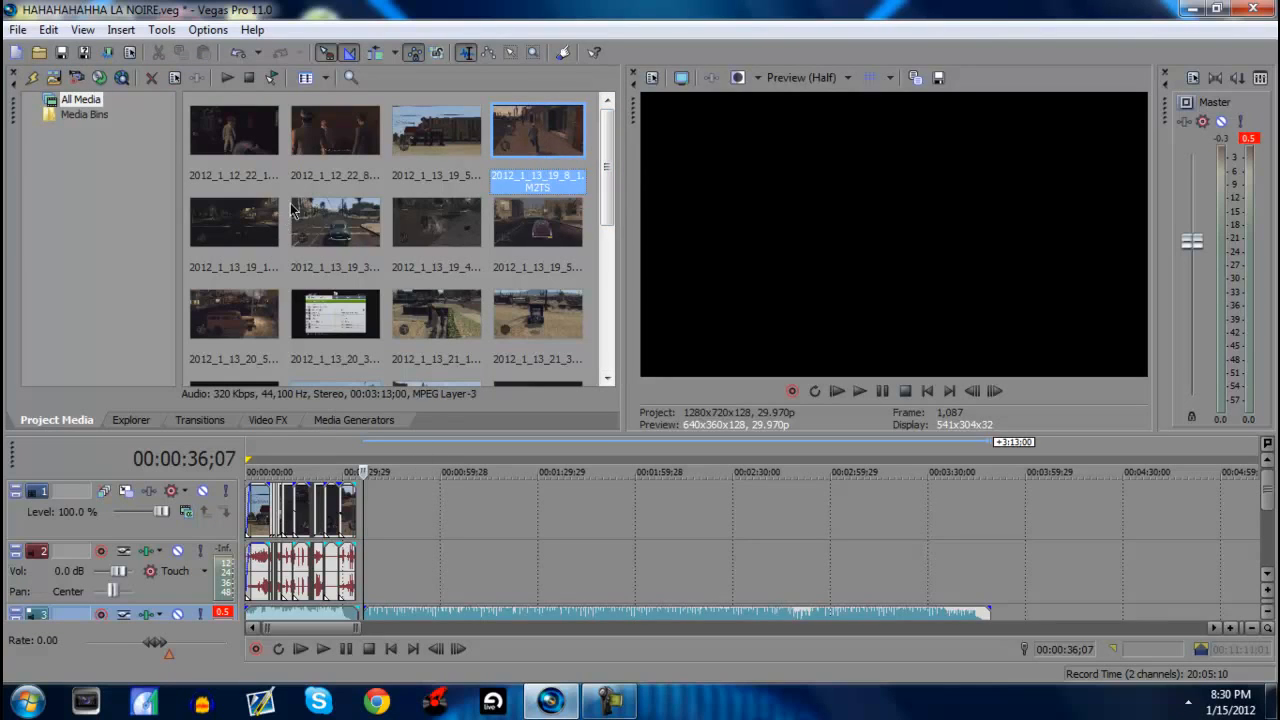
pyautogui.moveTo(250, 128); pyautogui.dragTo(376, 528)
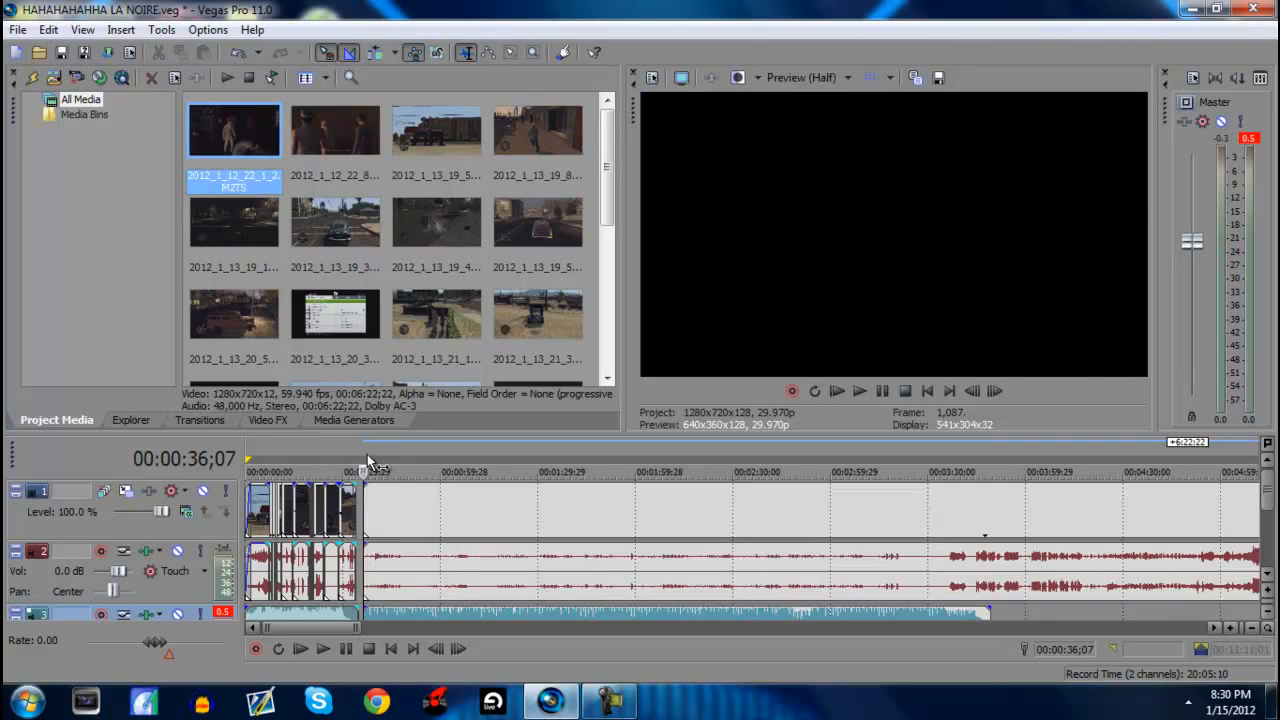
# Step: Split the newly added gameplay clip at 00:01:12;03 and delete the part before the split
pyautogui.click(554, 512)
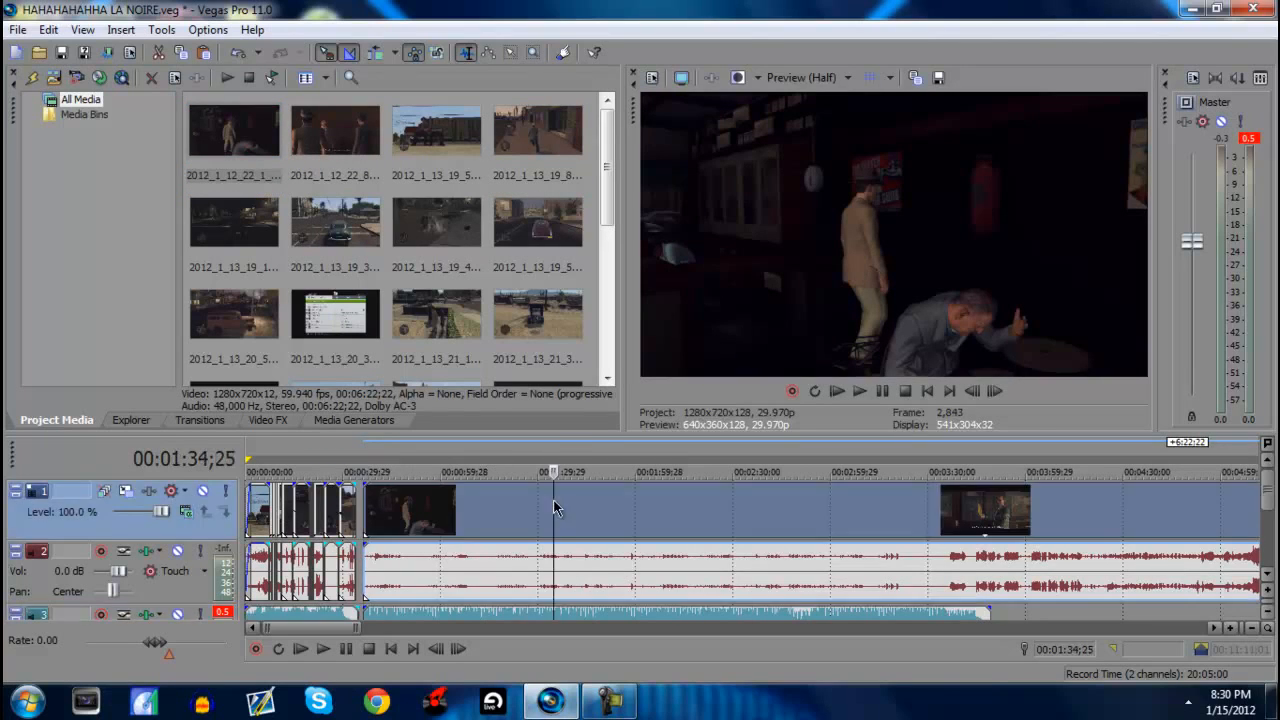
pyautogui.click(609, 501)
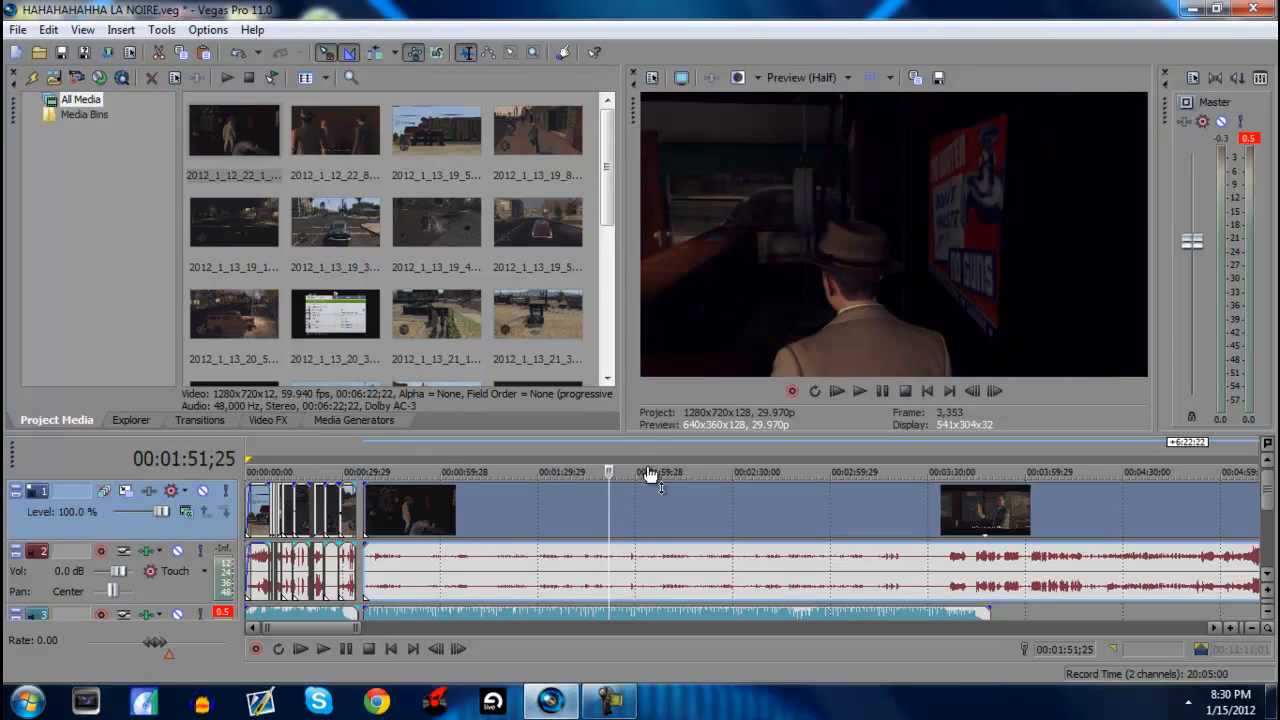
pyautogui.click(466, 511)
pyautogui.click(479, 504)
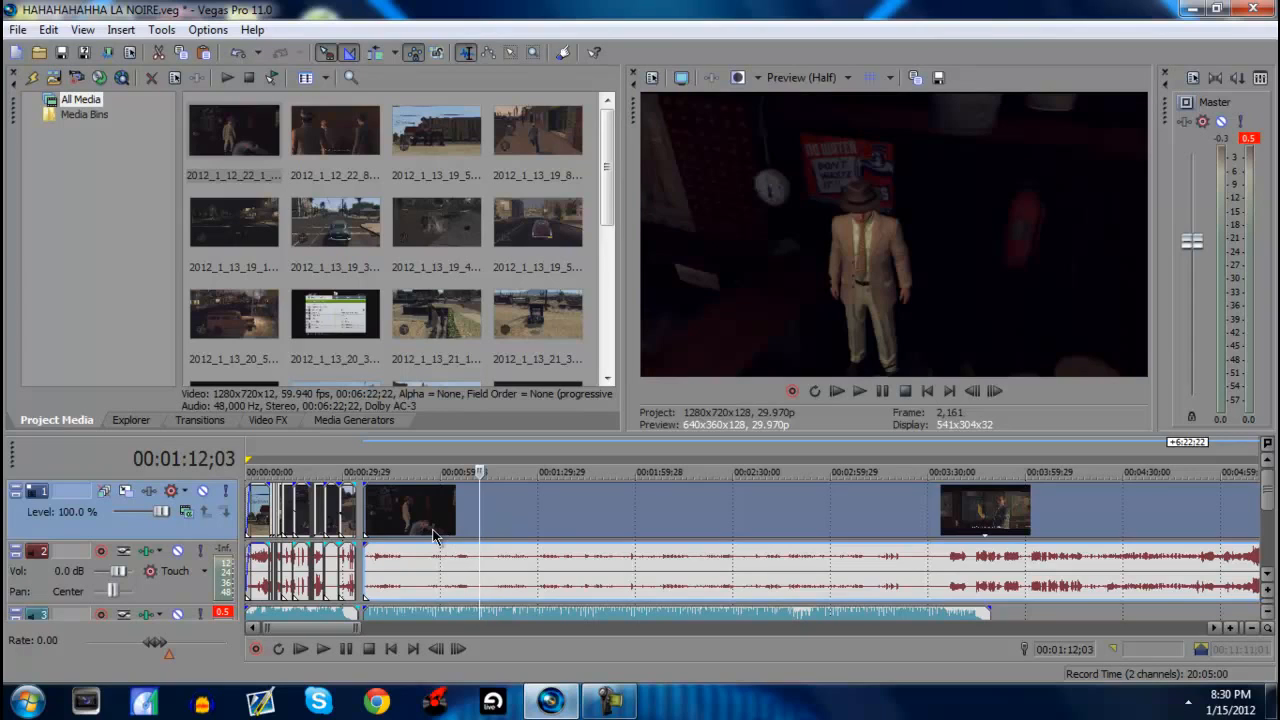
pyautogui.press('s')
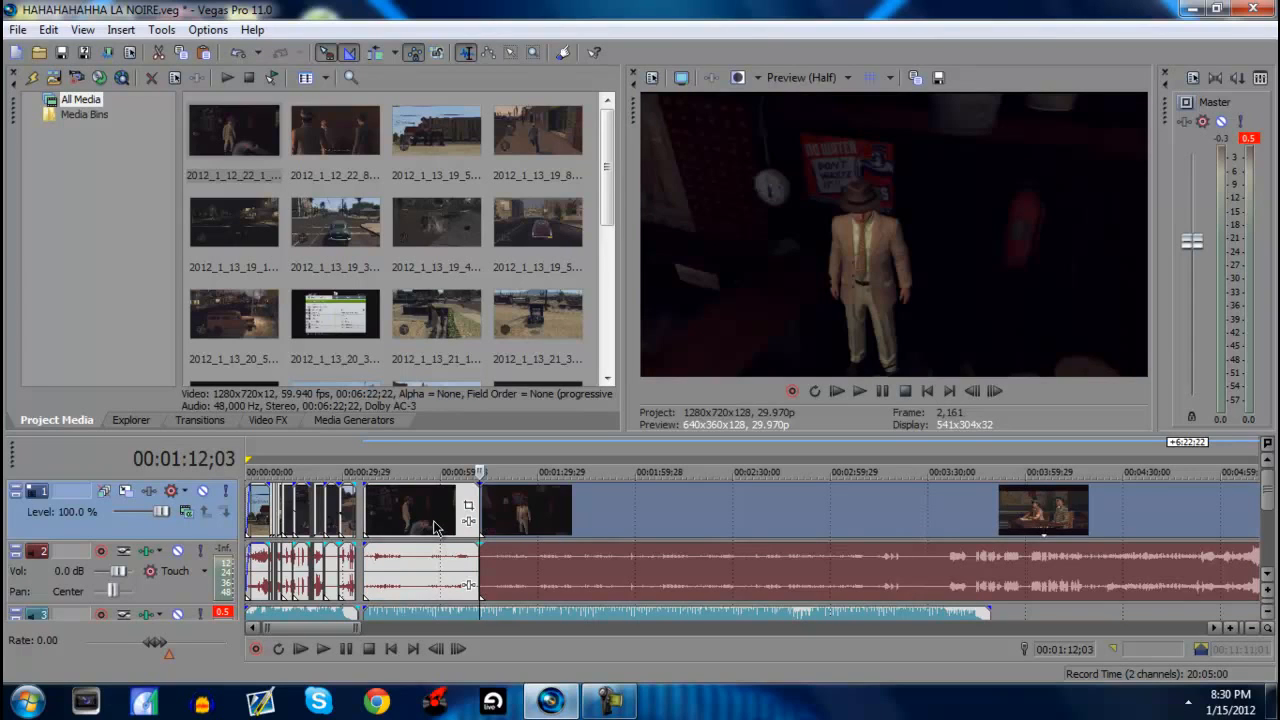
pyautogui.rightClick(435, 530)
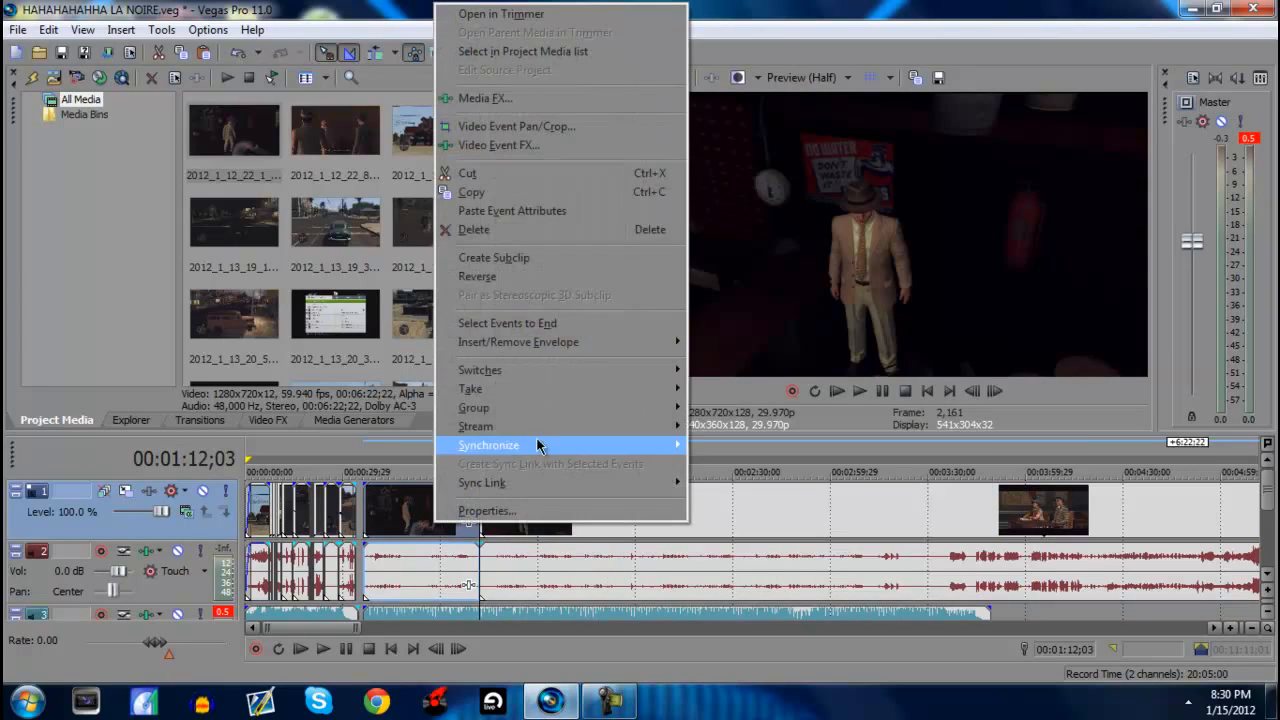
pyautogui.click(505, 229)
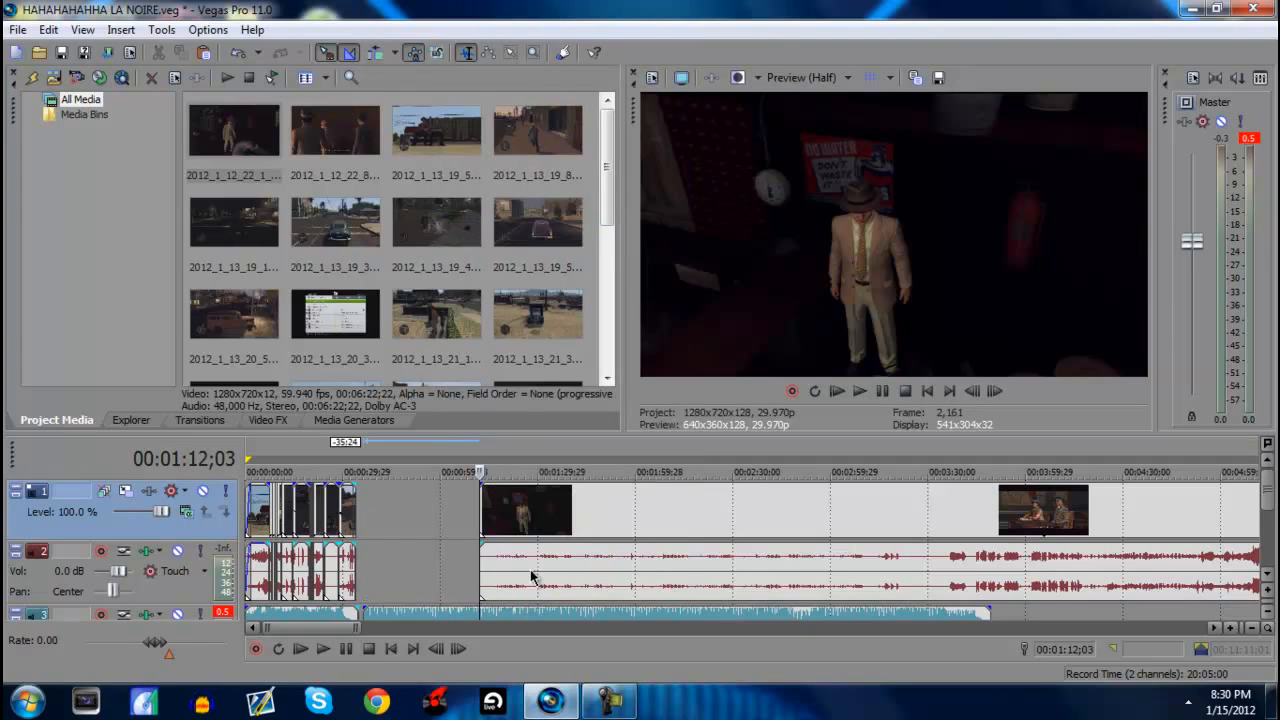
# Step: Move the remaining gameplay clip back to the start of the Aces High song at 00:00:36;07
pyautogui.moveTo(530, 540); pyautogui.dragTo(420, 538)
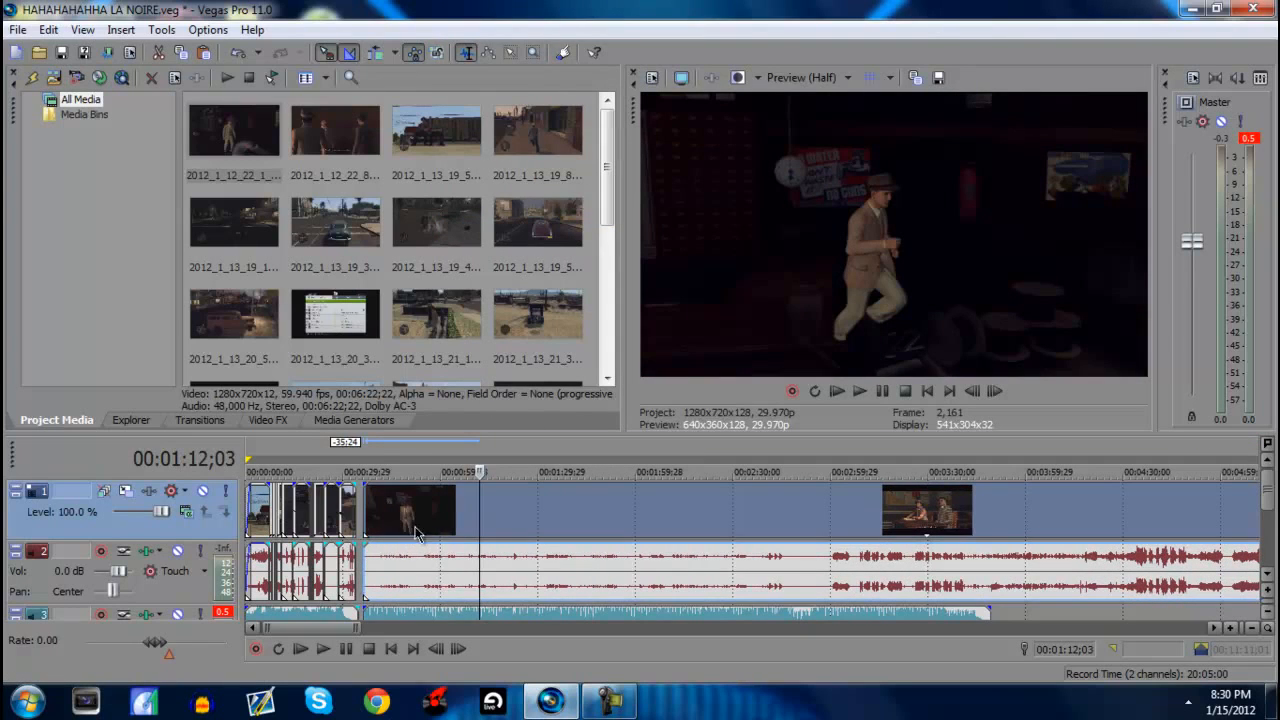
pyautogui.click(368, 464)
pyautogui.scroll(3, 437, 528)
pyautogui.scroll(2, 437, 528)
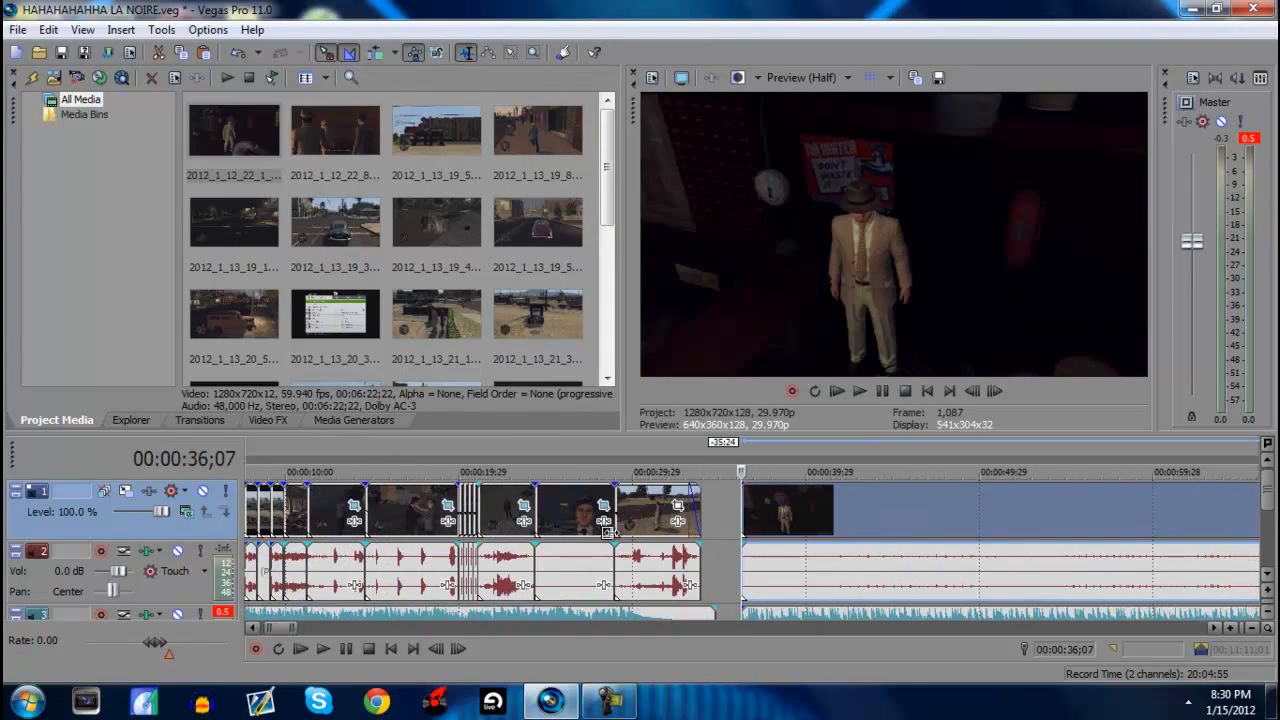
pyautogui.press('space')
pyautogui.press('space')
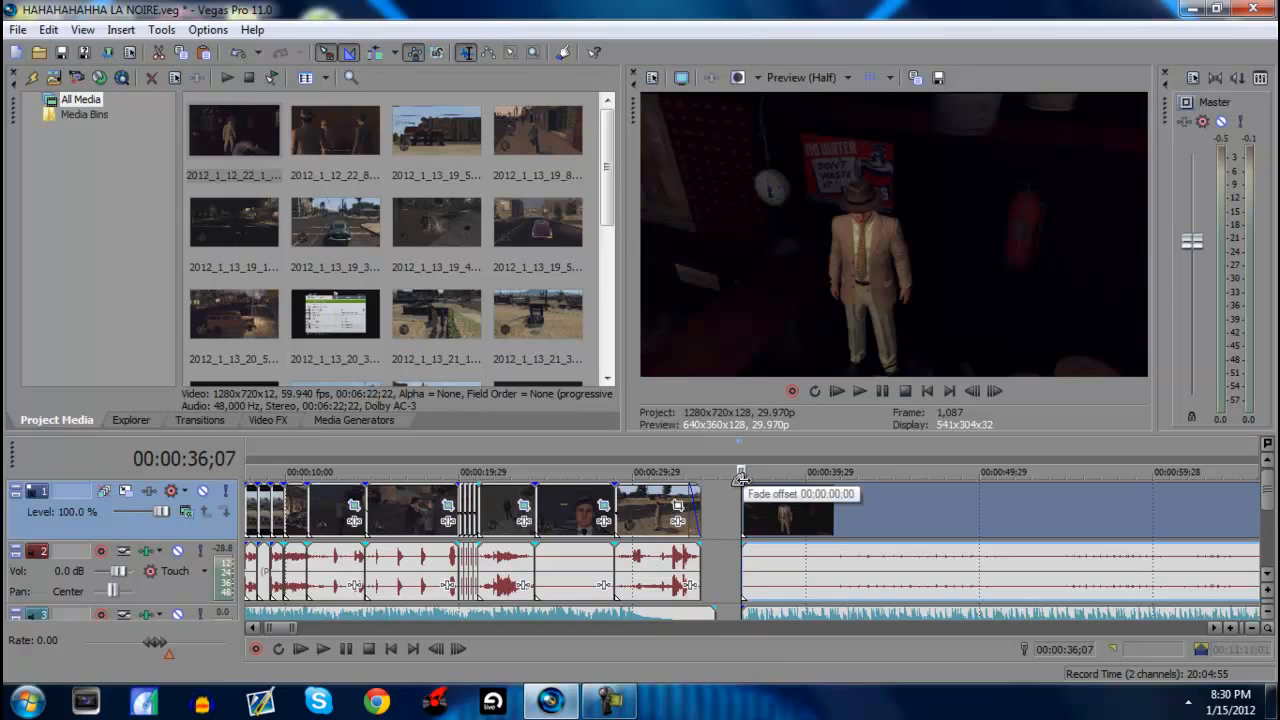
# Step: Add a fade-in of about 00:00:01;23 to the start of the gameplay clip's video and play it back
pyautogui.moveTo(741, 480); pyautogui.dragTo(770, 485)
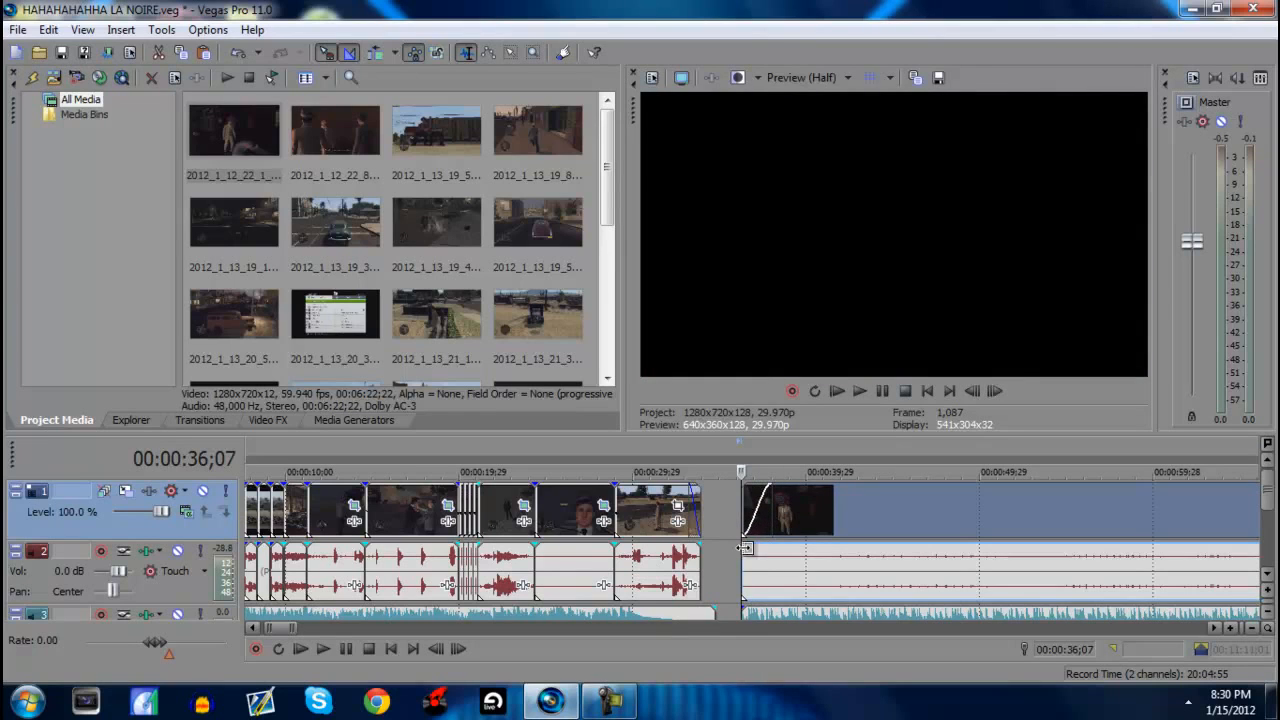
pyautogui.press('space')
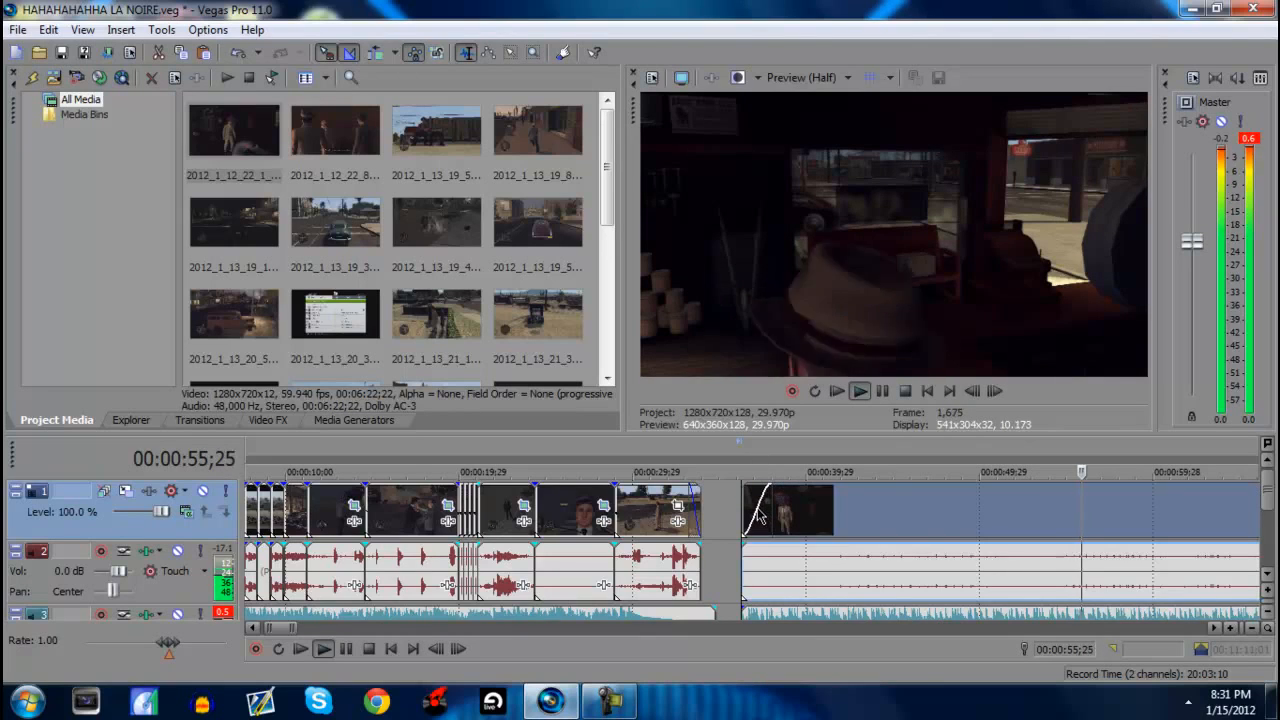
pyautogui.press('space')
pyautogui.scroll(-5, 694, 523)
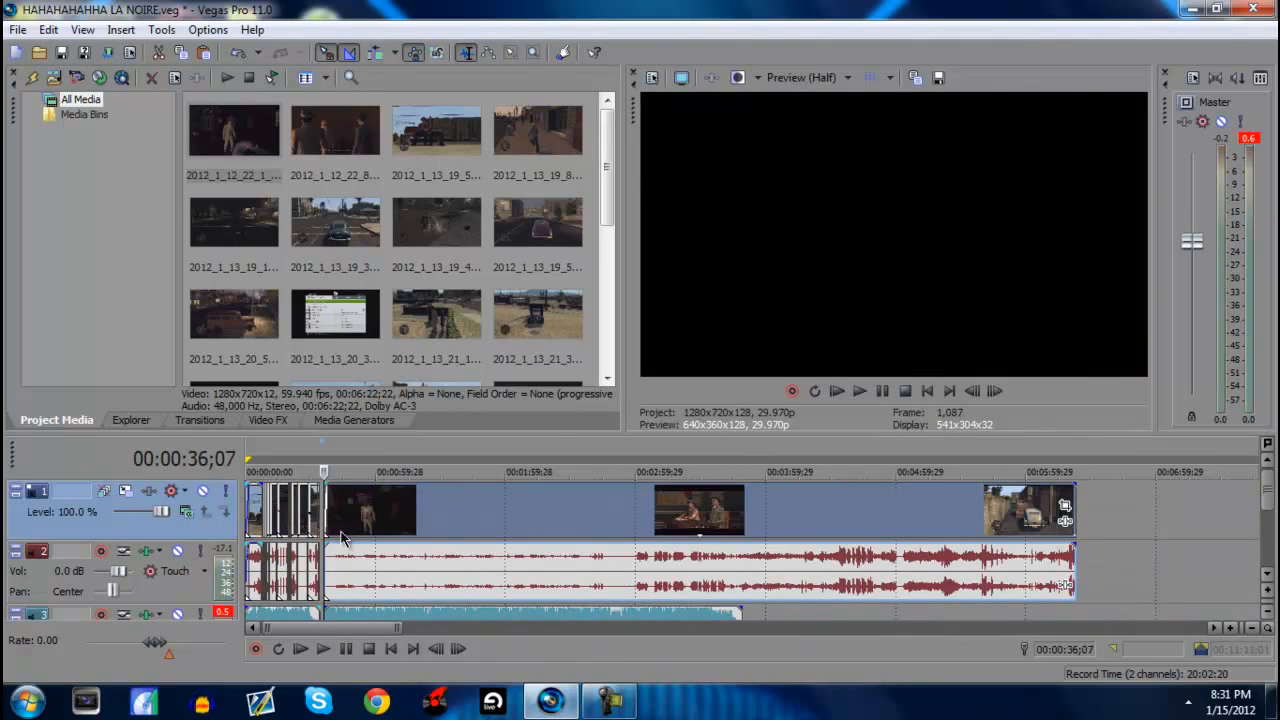
pyautogui.moveTo(319, 528)
pyautogui.mouseDown()
pyautogui.moveTo(355, 523)
pyautogui.moveTo(321, 523)
pyautogui.mouseUp()
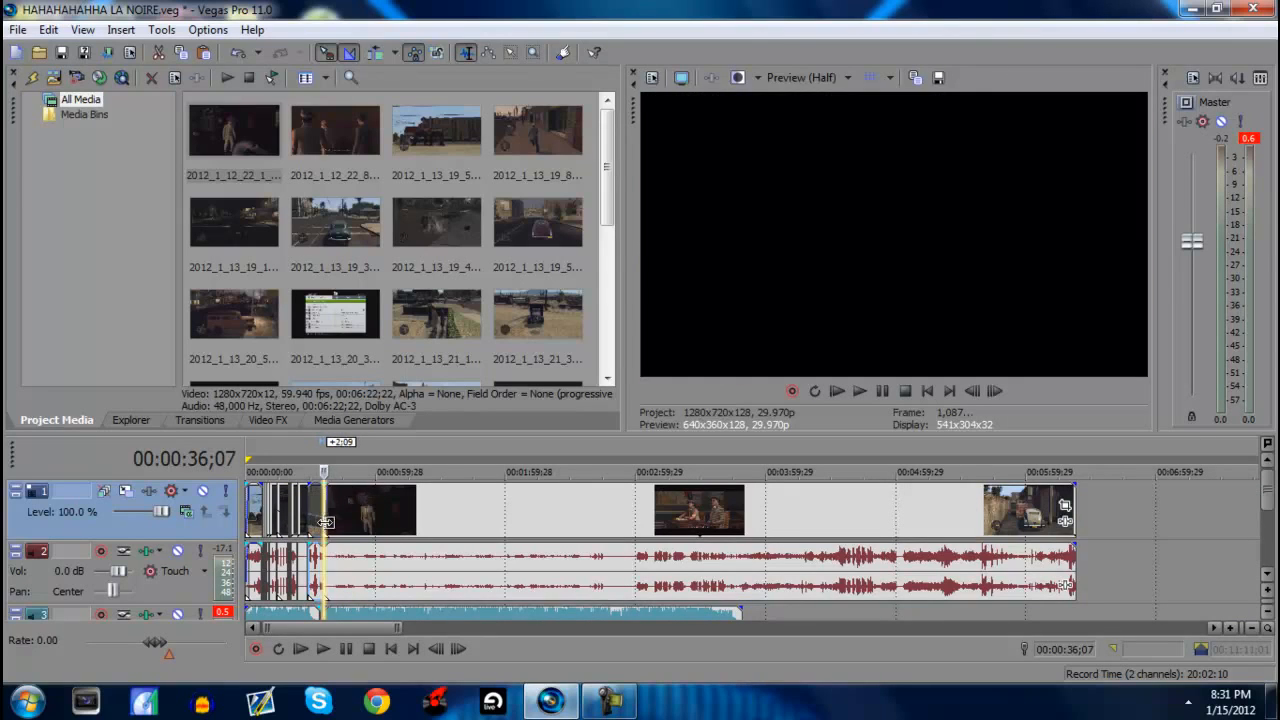
pyautogui.click(243, 53)
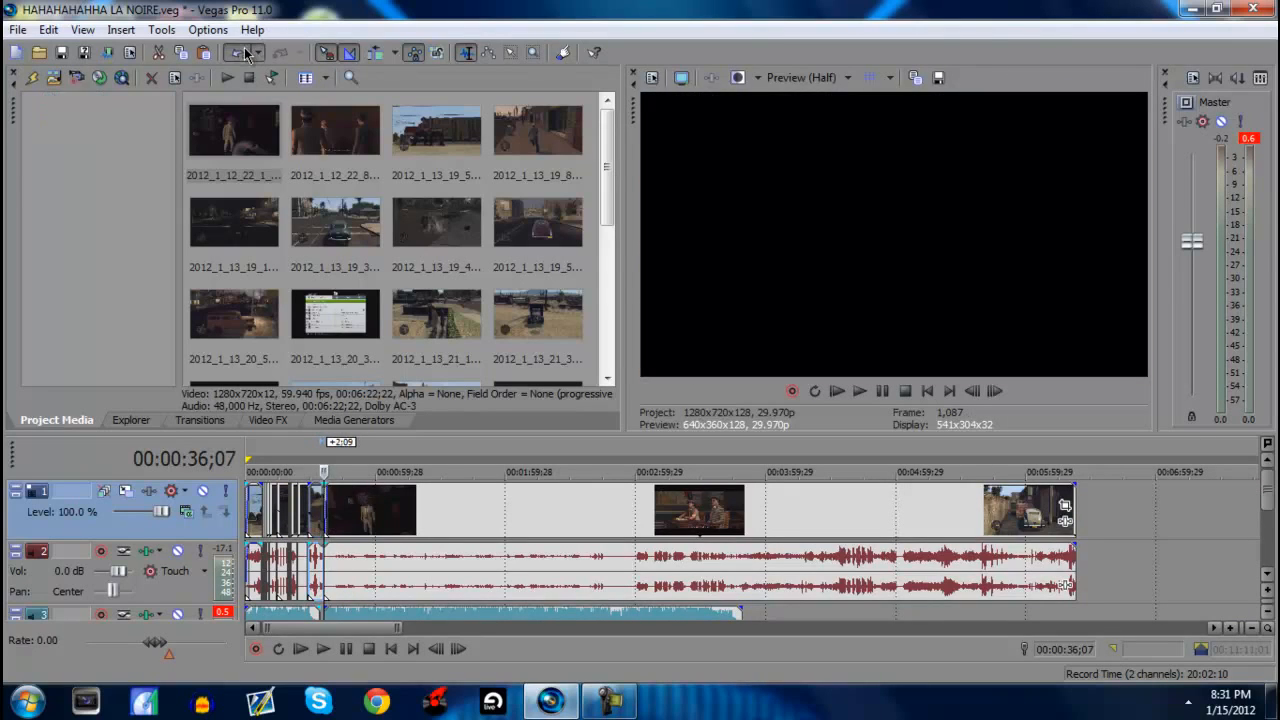
# Step: Trim the start of the long gameplay clip forward past the pause-menu footage to 00:01:44;11, checking frames along the way
pyautogui.click(358, 522)
pyautogui.scroll(1, 360, 522)
pyautogui.scroll(3, 362, 528)
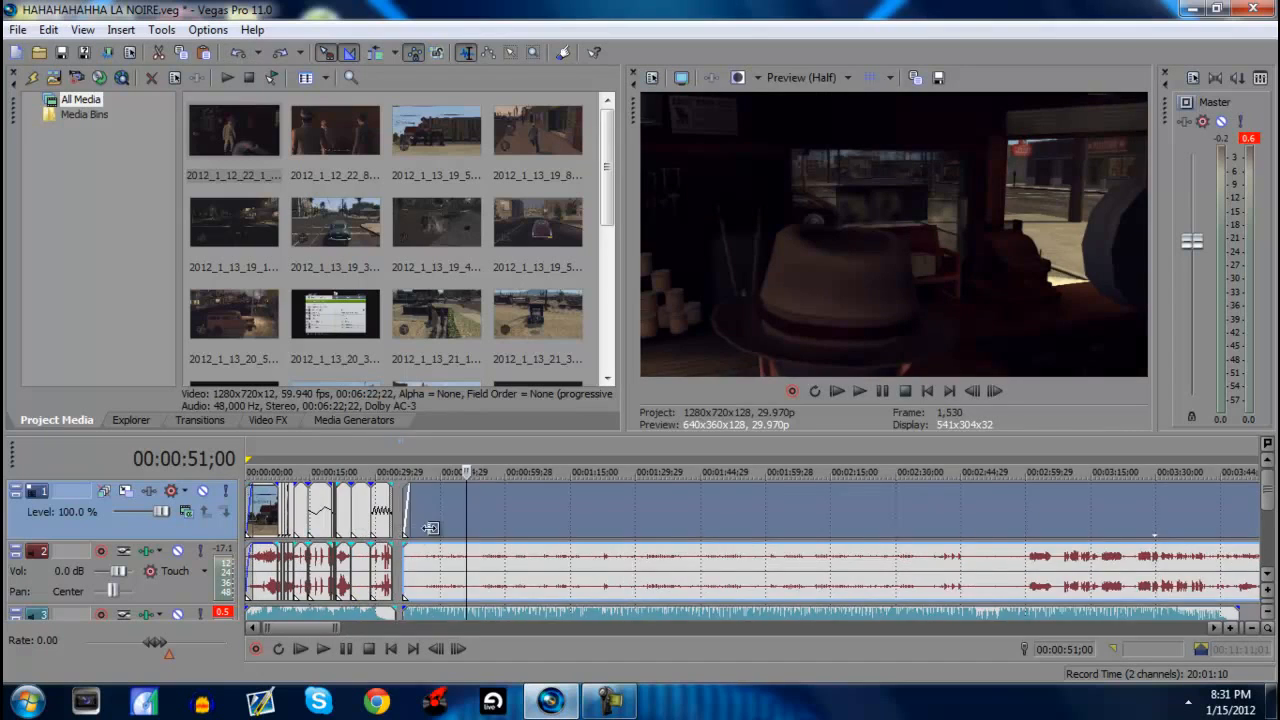
pyautogui.moveTo(548, 527); pyautogui.dragTo(1071, 497)
pyautogui.click(1122, 525)
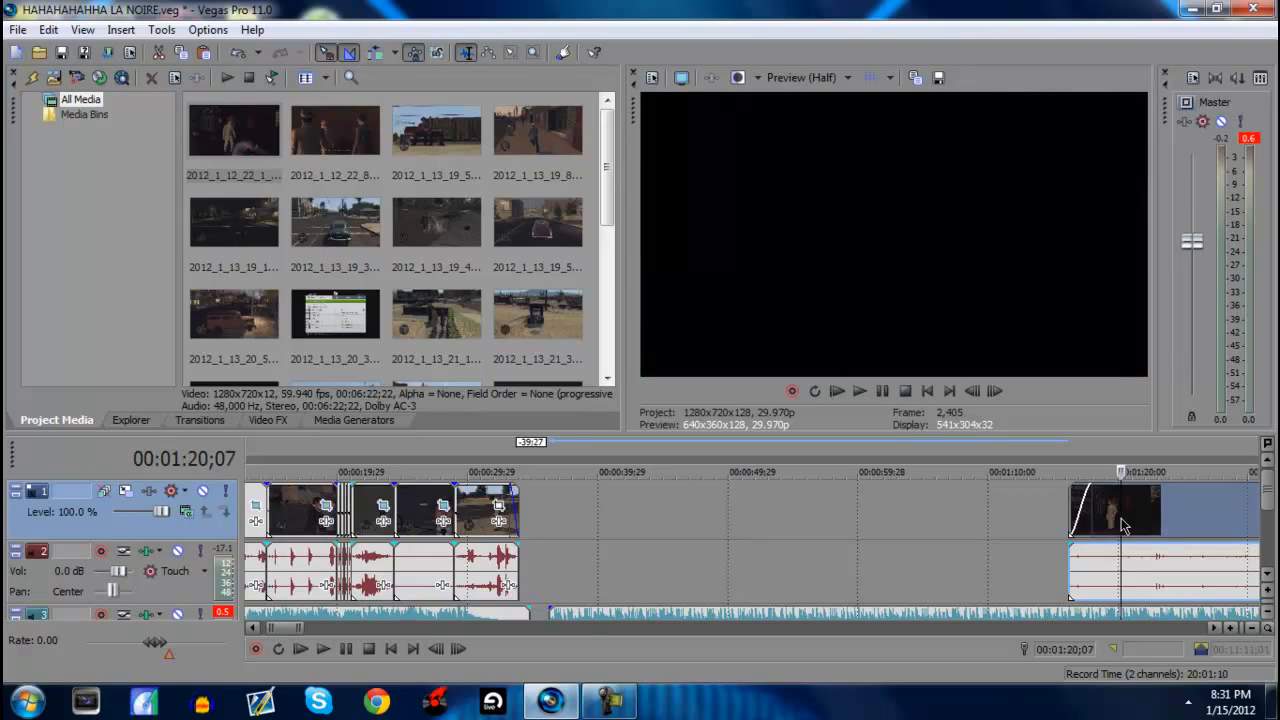
pyautogui.click(1075, 517)
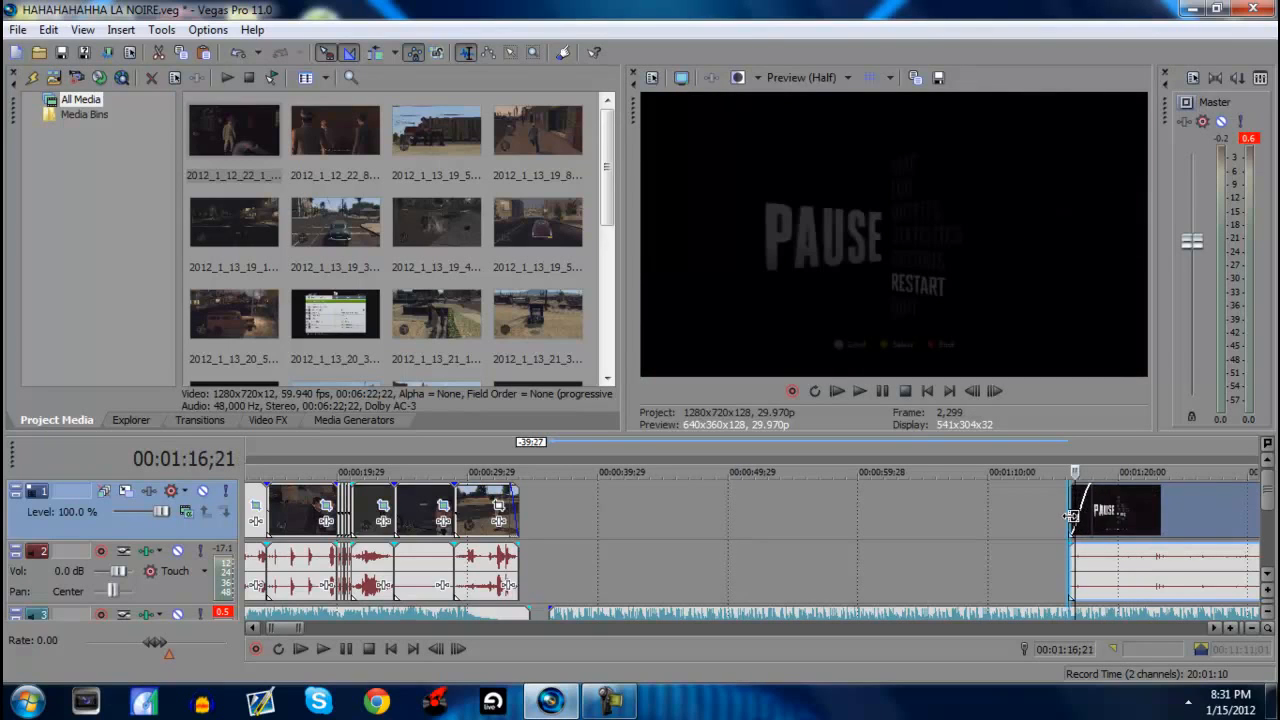
pyautogui.moveTo(1073, 516); pyautogui.dragTo(1214, 511)
pyautogui.click(1228, 510)
pyautogui.click(1220, 518)
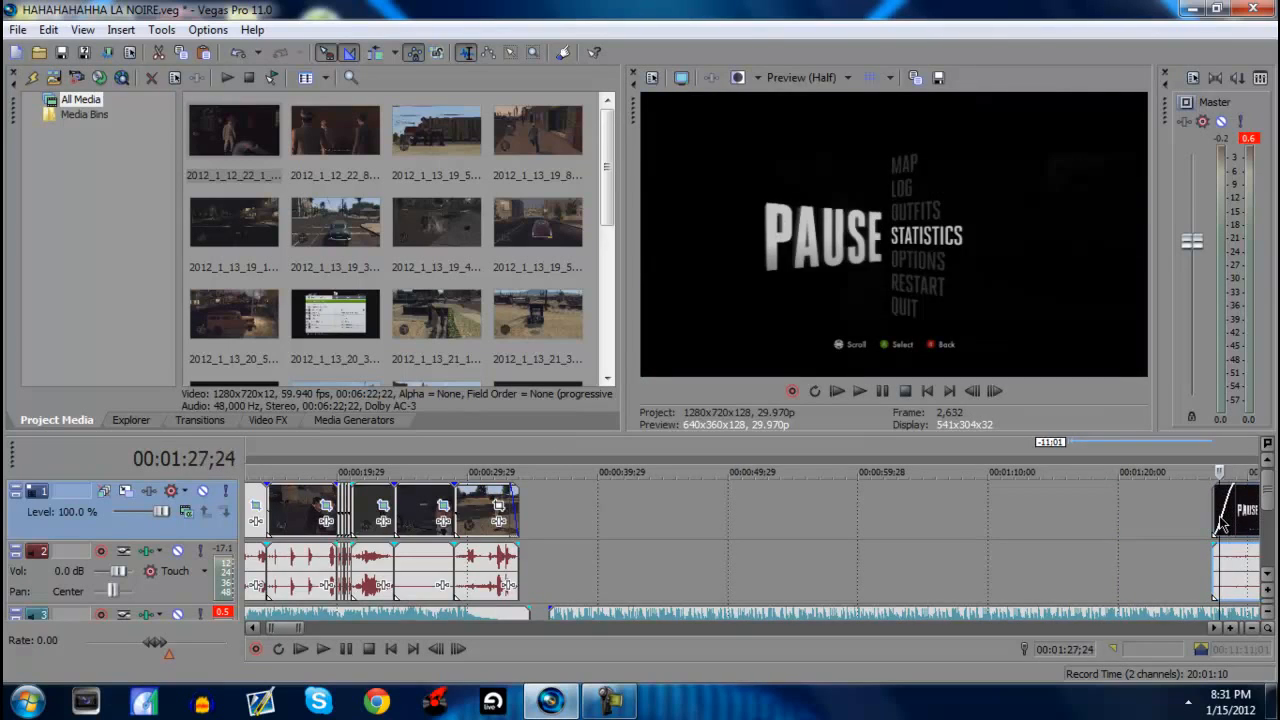
pyautogui.scroll(-2, 894, 508)
pyautogui.moveTo(739, 497); pyautogui.dragTo(850, 510)
pyautogui.click(850, 510)
pyautogui.doubleClick(850, 510)
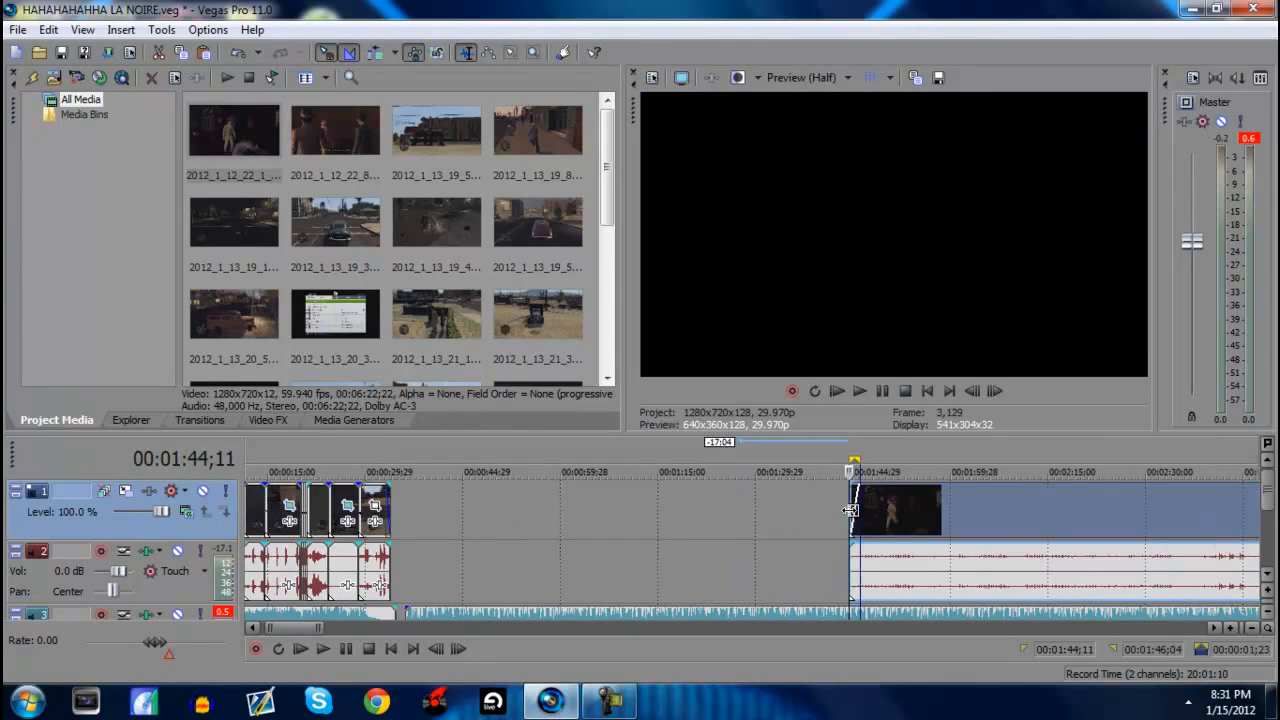
# Step: Preview the gameplay clip's fade-in and move the clip back to the Aces High song's start at 00:00:37;10
pyautogui.press('space')
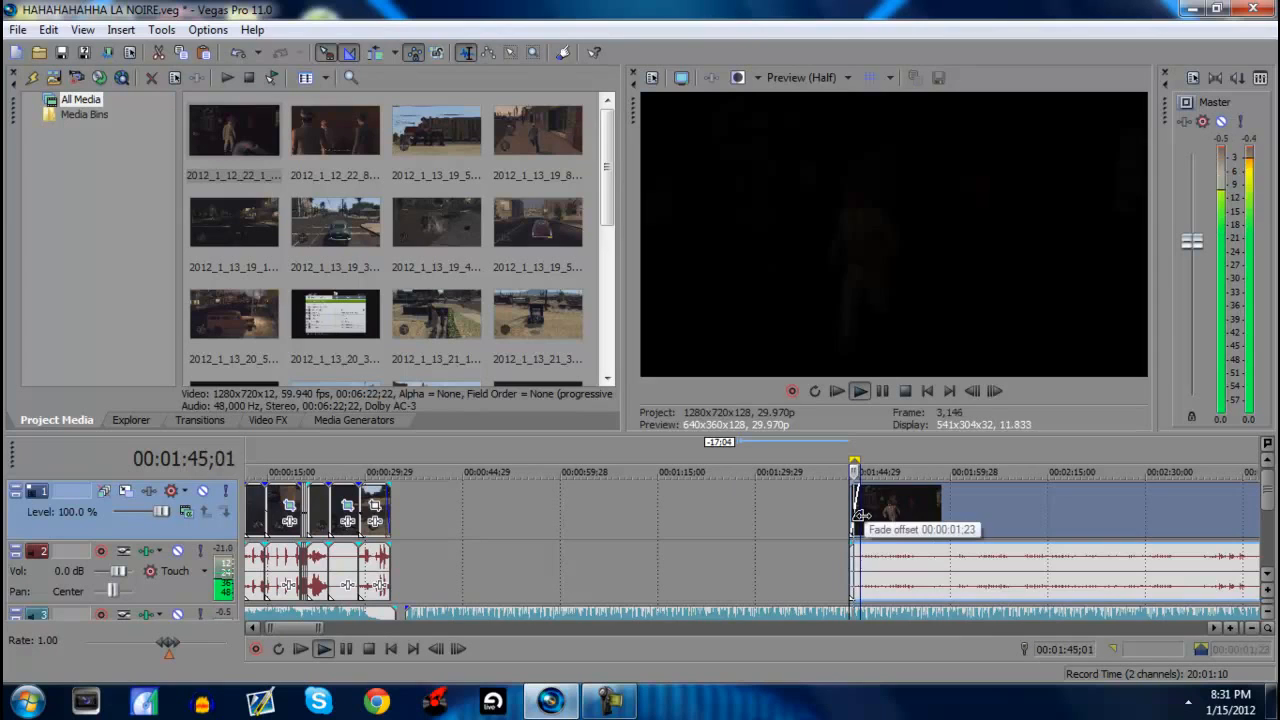
pyautogui.press('space')
pyautogui.press('space')
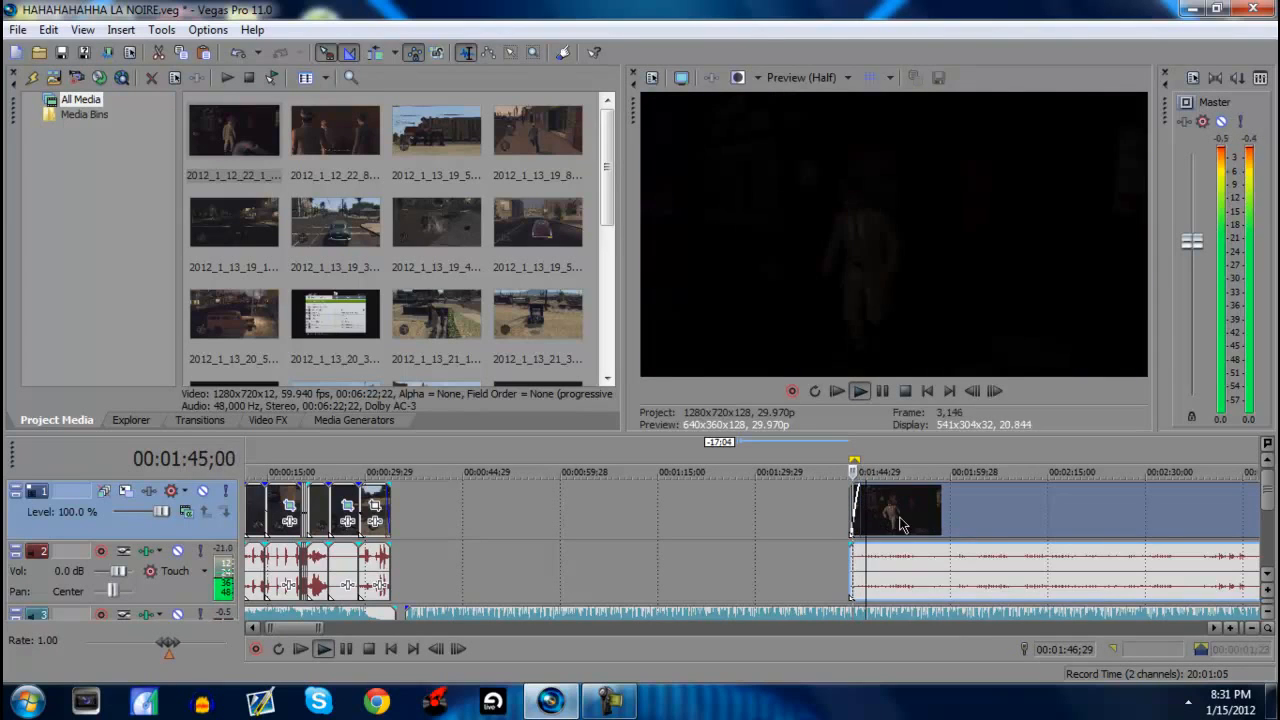
pyautogui.press('space')
pyautogui.click(867, 513)
pyautogui.moveTo(898, 512); pyautogui.dragTo(470, 528)
pyautogui.click(416, 462)
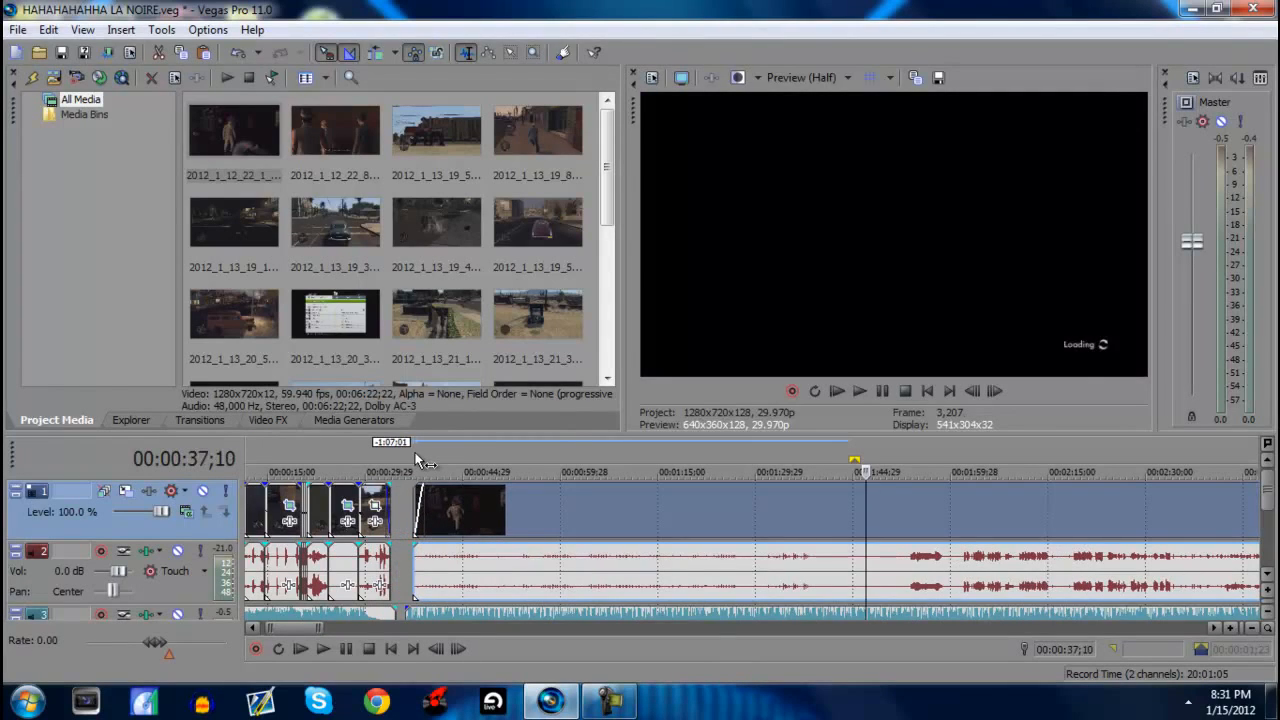
# Step: Play the gameplay clip from 00:00:37;10 and split it at about 00:00:45
pyautogui.press('space')
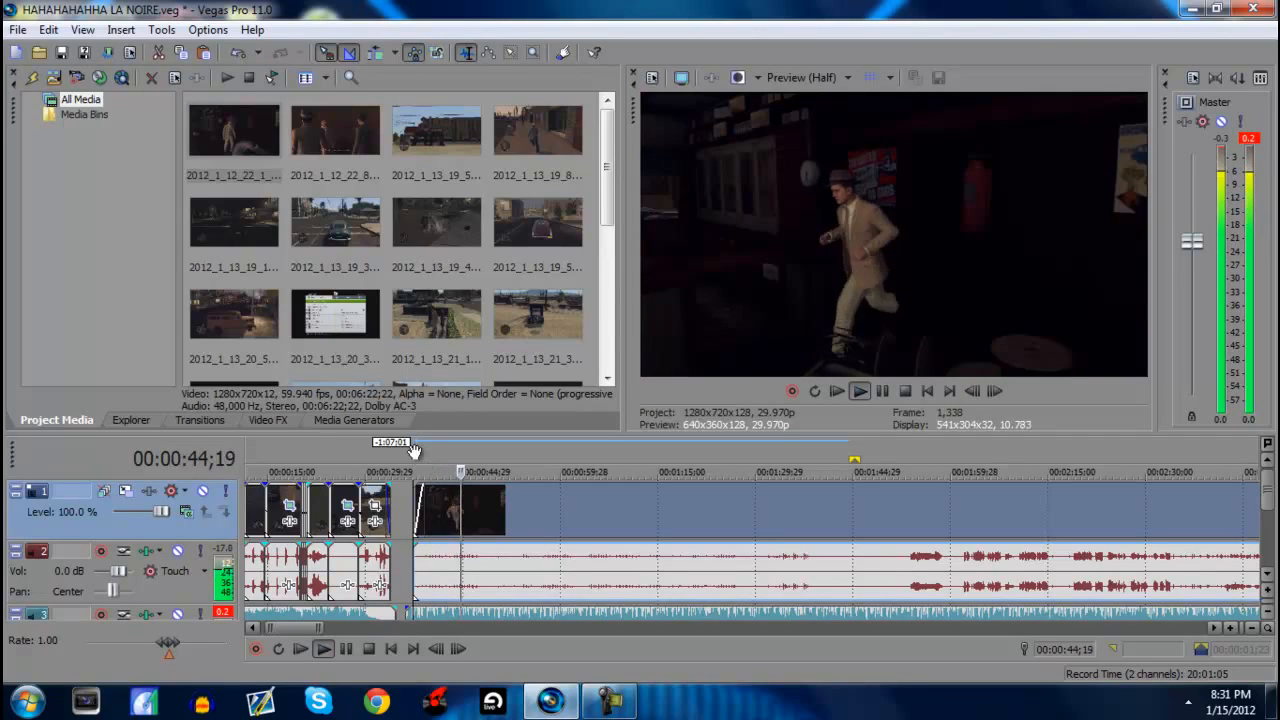
pyautogui.press('s')
pyautogui.press('space')
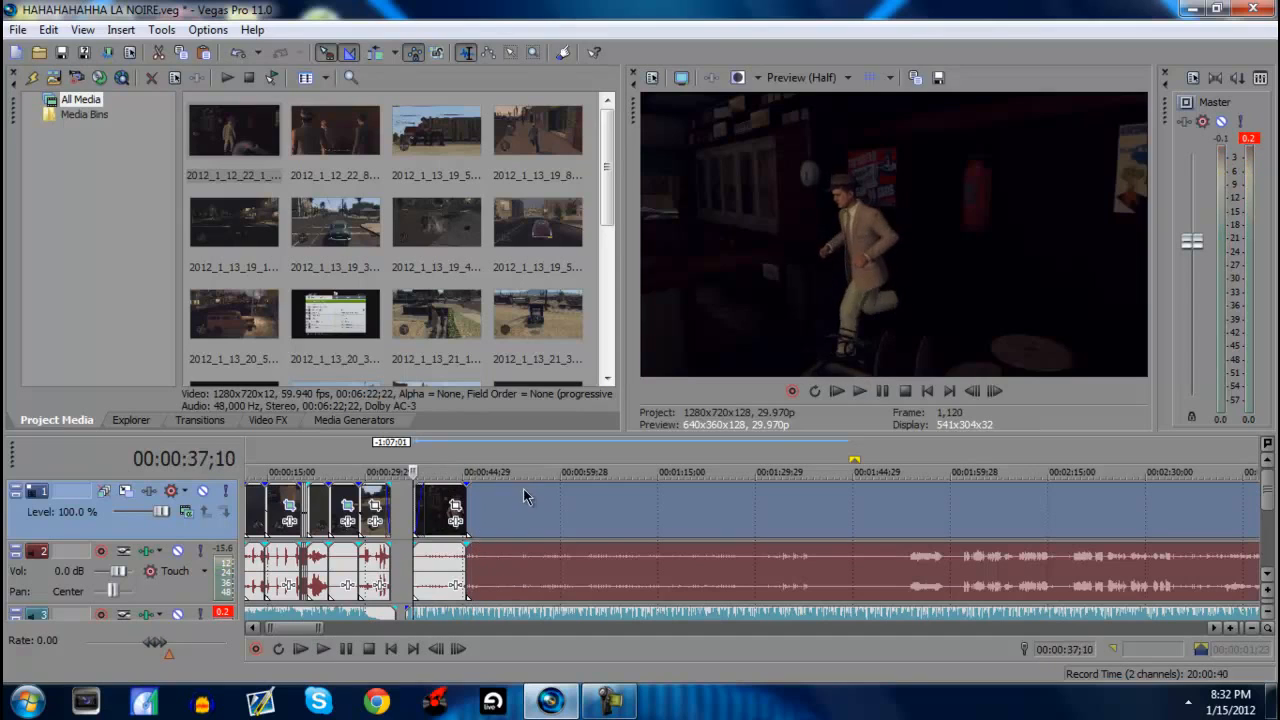
# Step: Play the later part of the long gameplay clip from 00:04:29;27 to review its driving footage
pyautogui.scroll(-5, 691, 494)
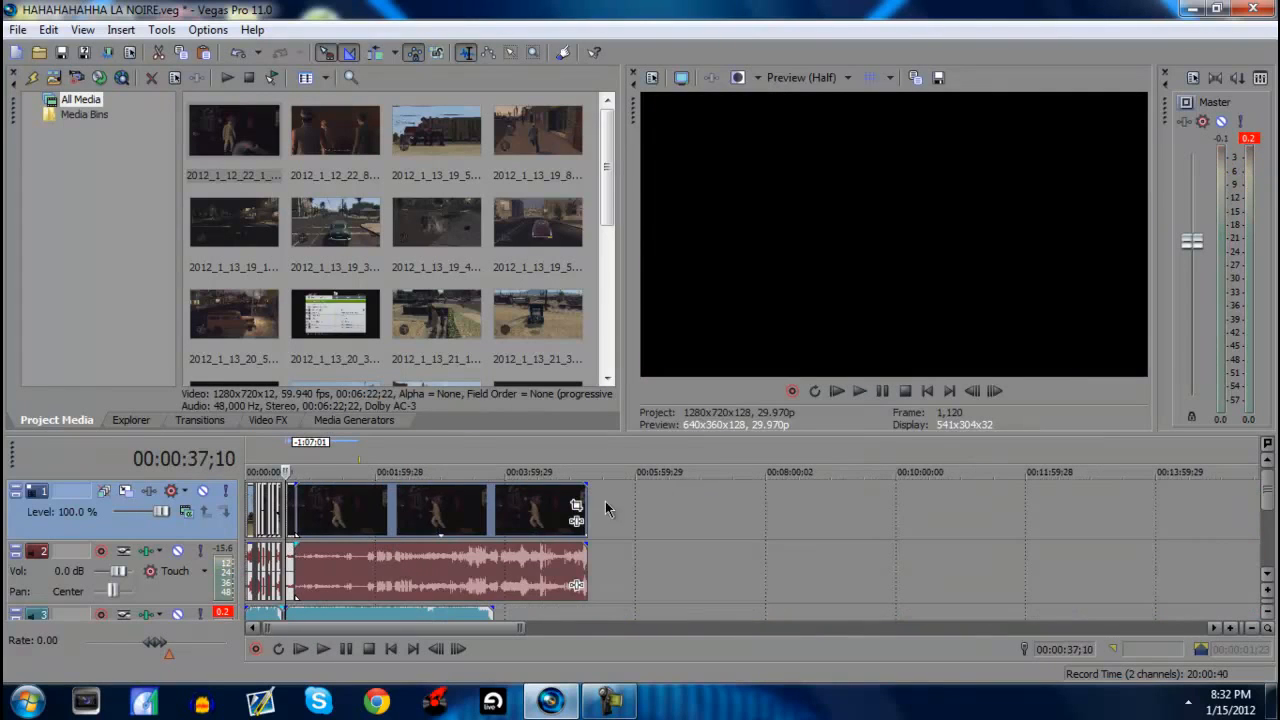
pyautogui.click(538, 516)
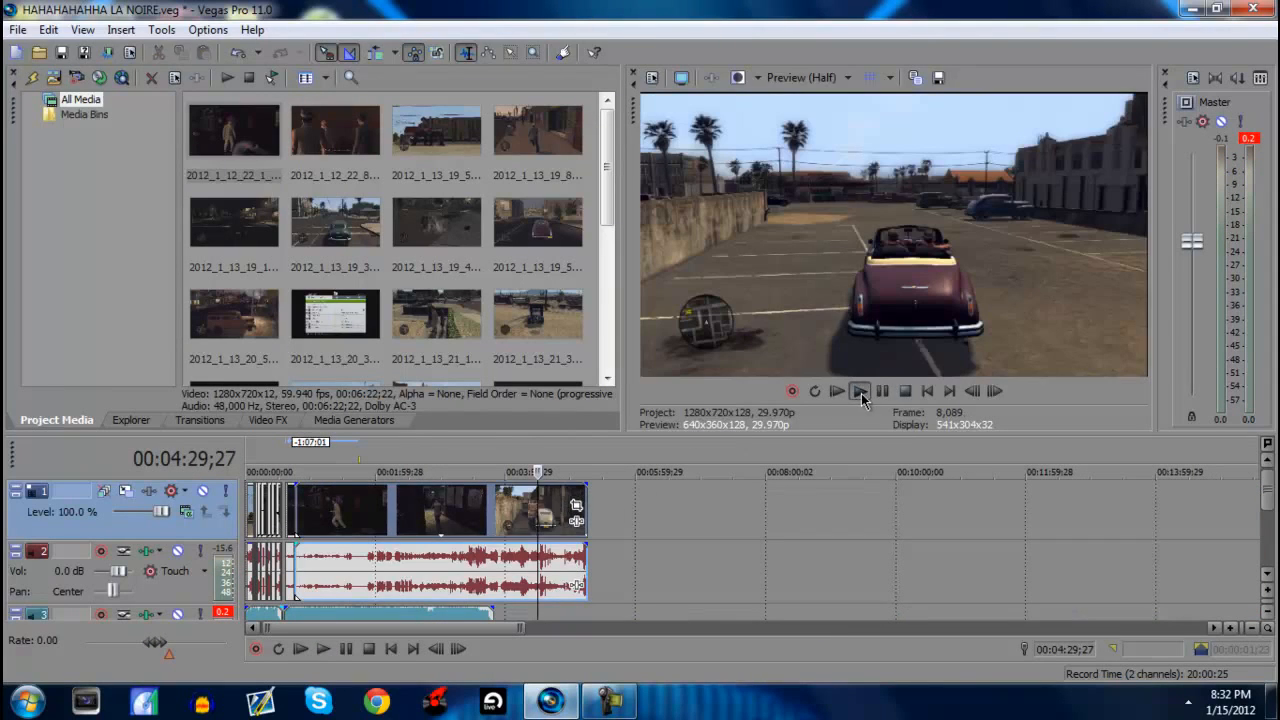
pyautogui.click(860, 391)
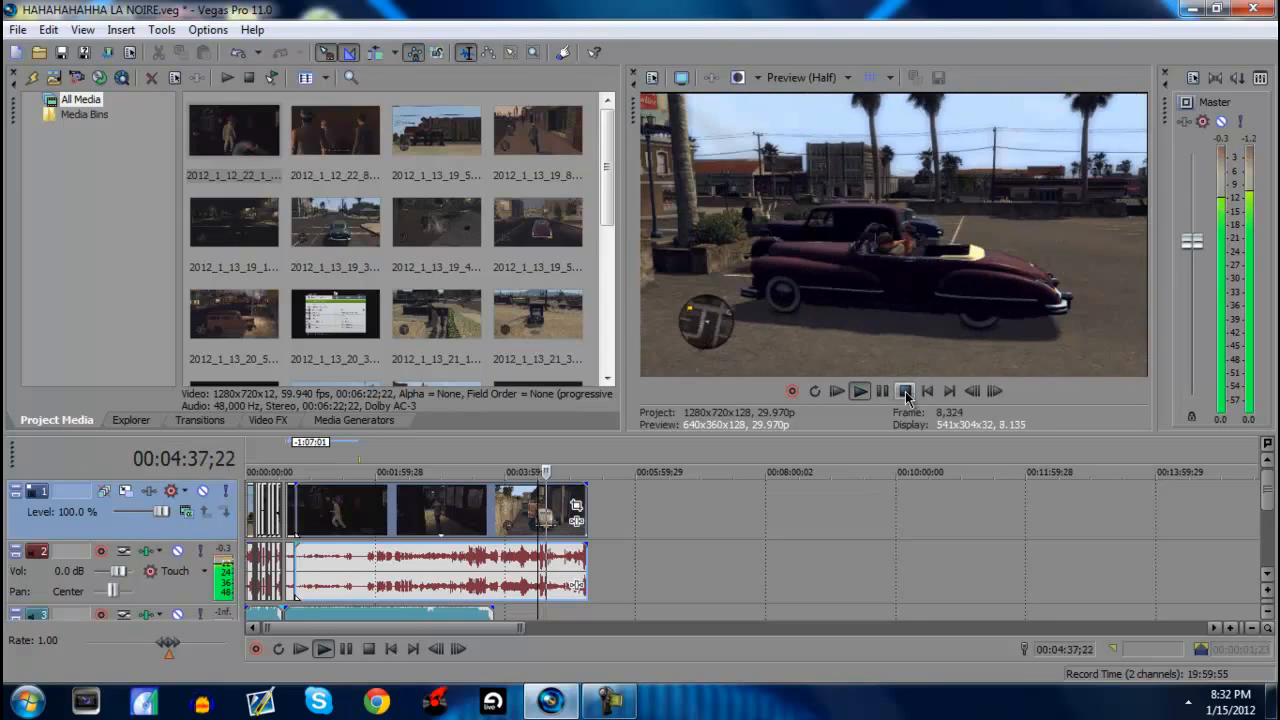
pyautogui.click(906, 392)
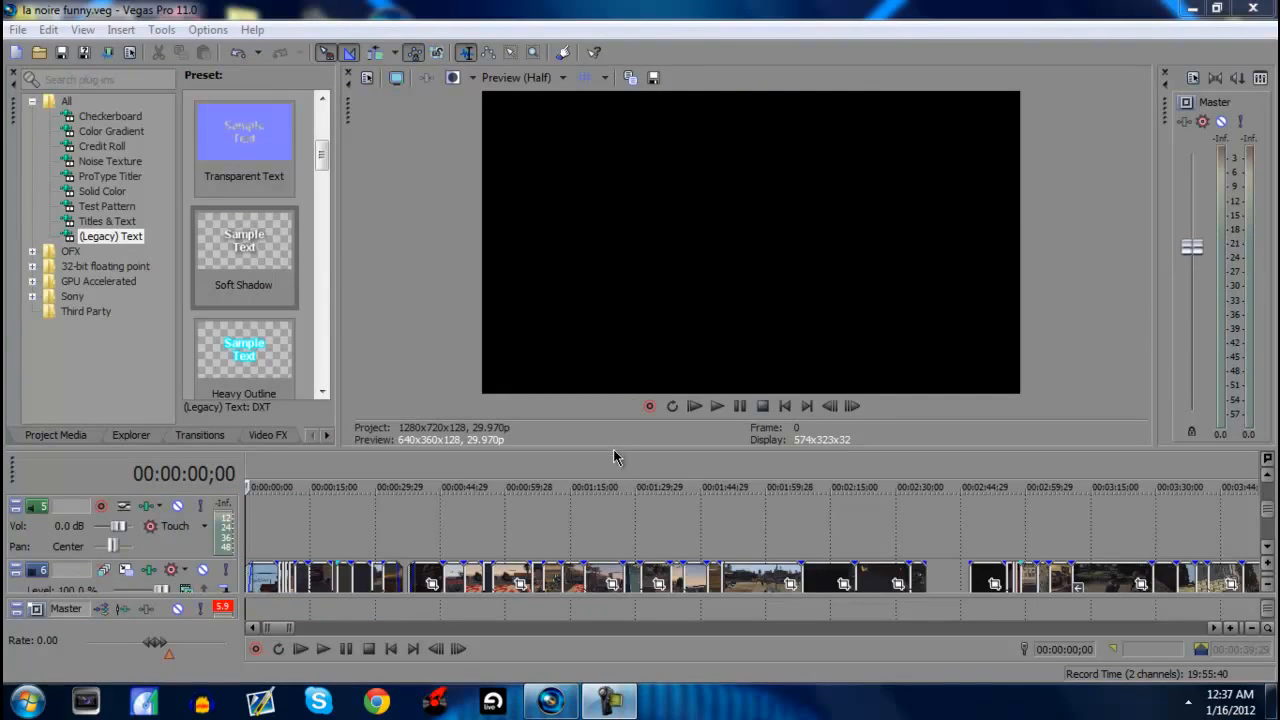
# Step: Enlarge the timeline area of the la noire funny.veg project, survey its full length and tracks, and return to the project start
pyautogui.moveTo(610, 450); pyautogui.dragTo(588, 297)
pyautogui.scroll(-8, 519, 370)
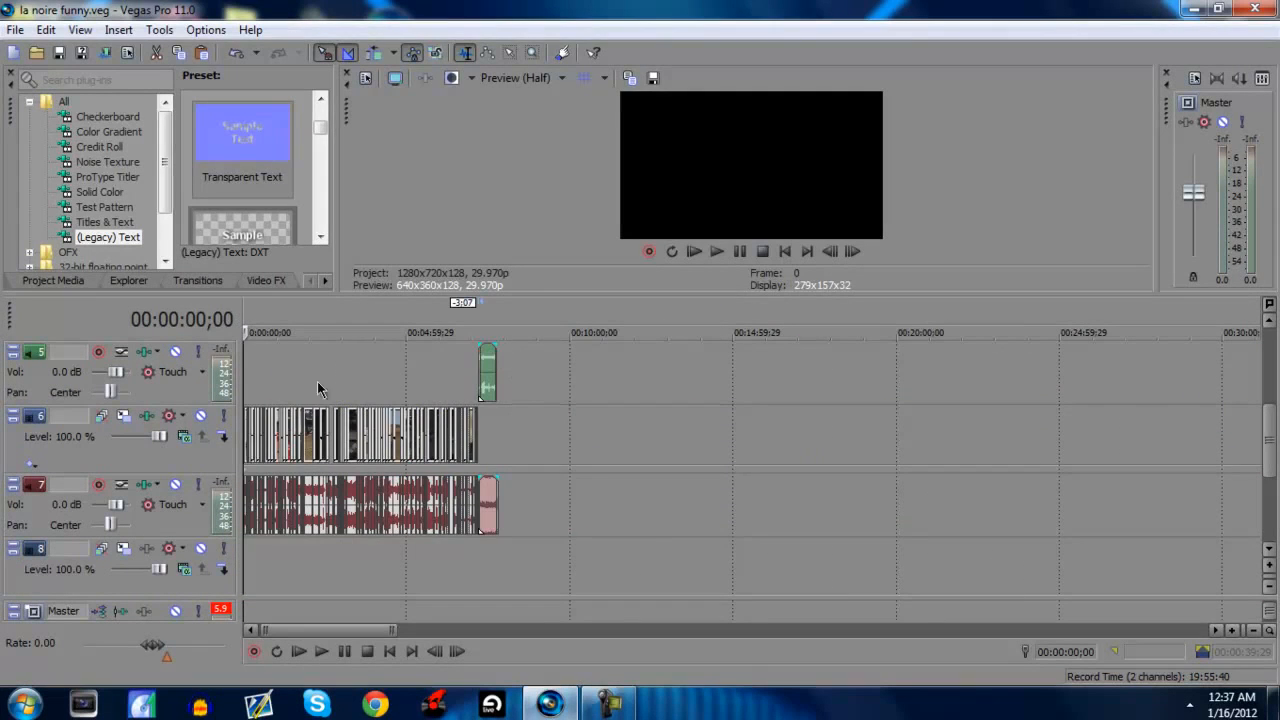
pyautogui.moveTo(1272, 455); pyautogui.dragTo(1273, 390)
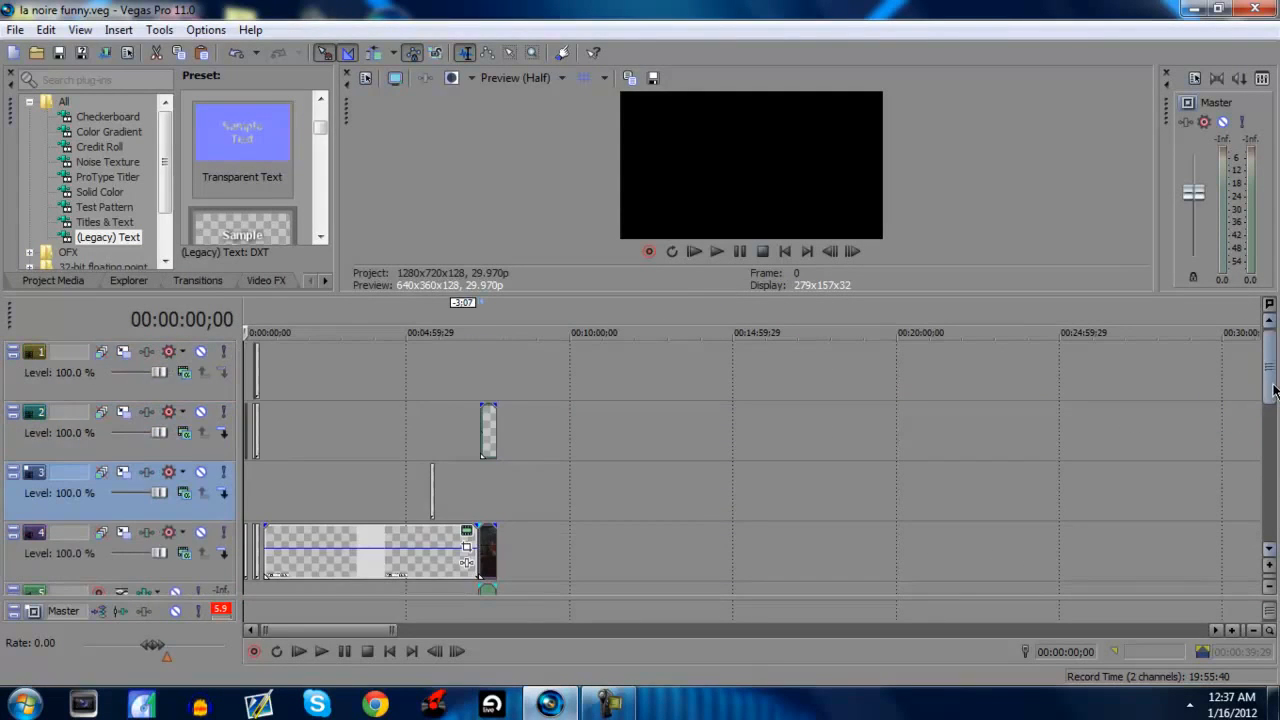
pyautogui.moveTo(1274, 340); pyautogui.dragTo(1258, 445)
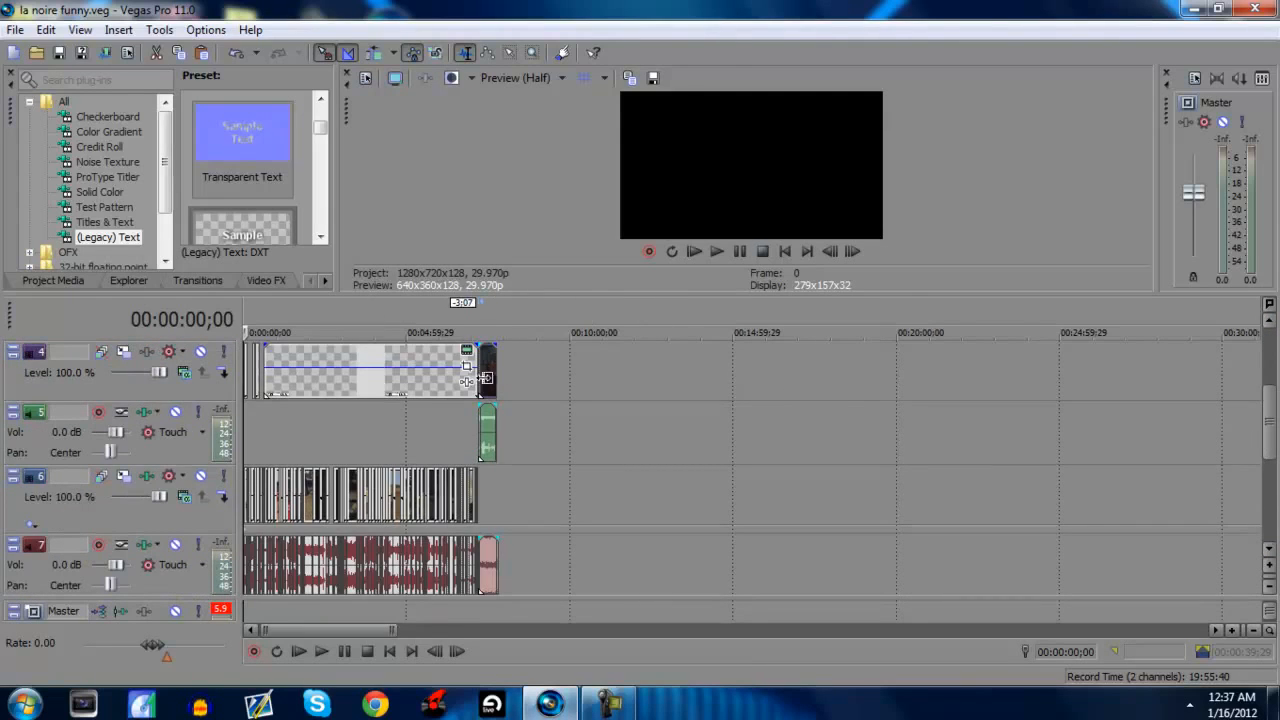
pyautogui.scroll(-2, 442, 398)
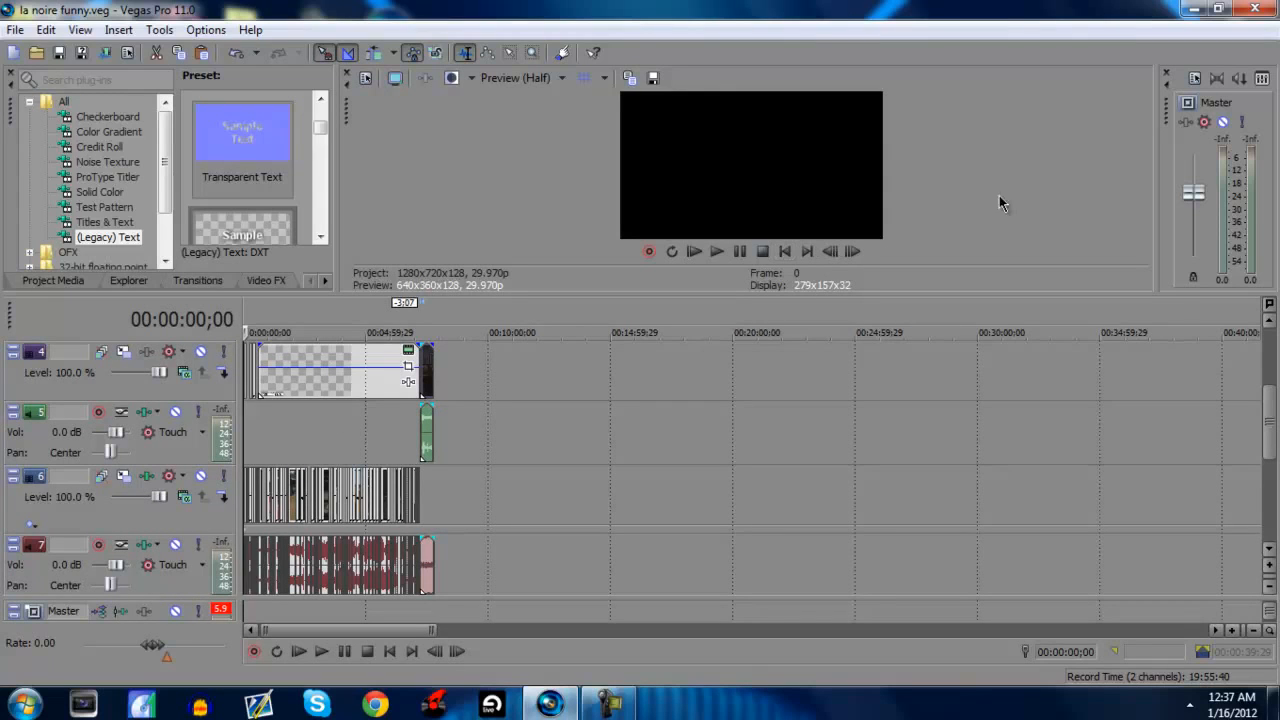
pyautogui.click(331, 305)
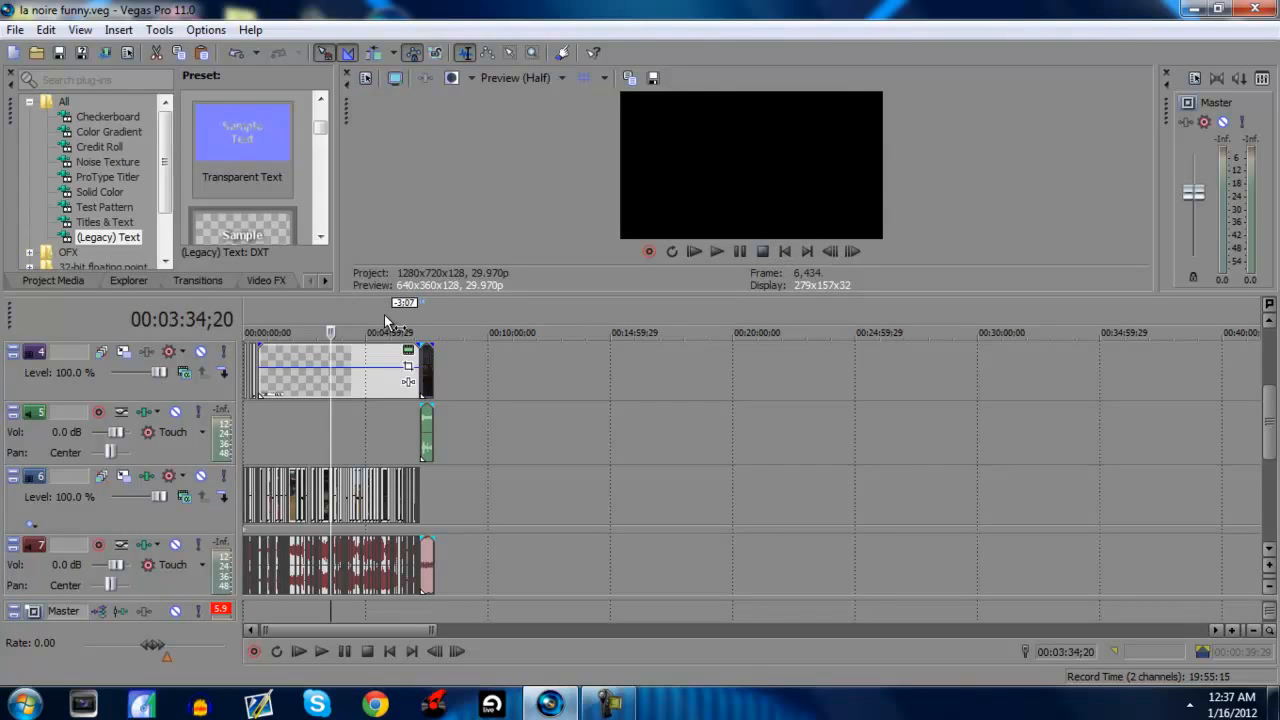
pyautogui.click(381, 314)
pyautogui.click(792, 252)
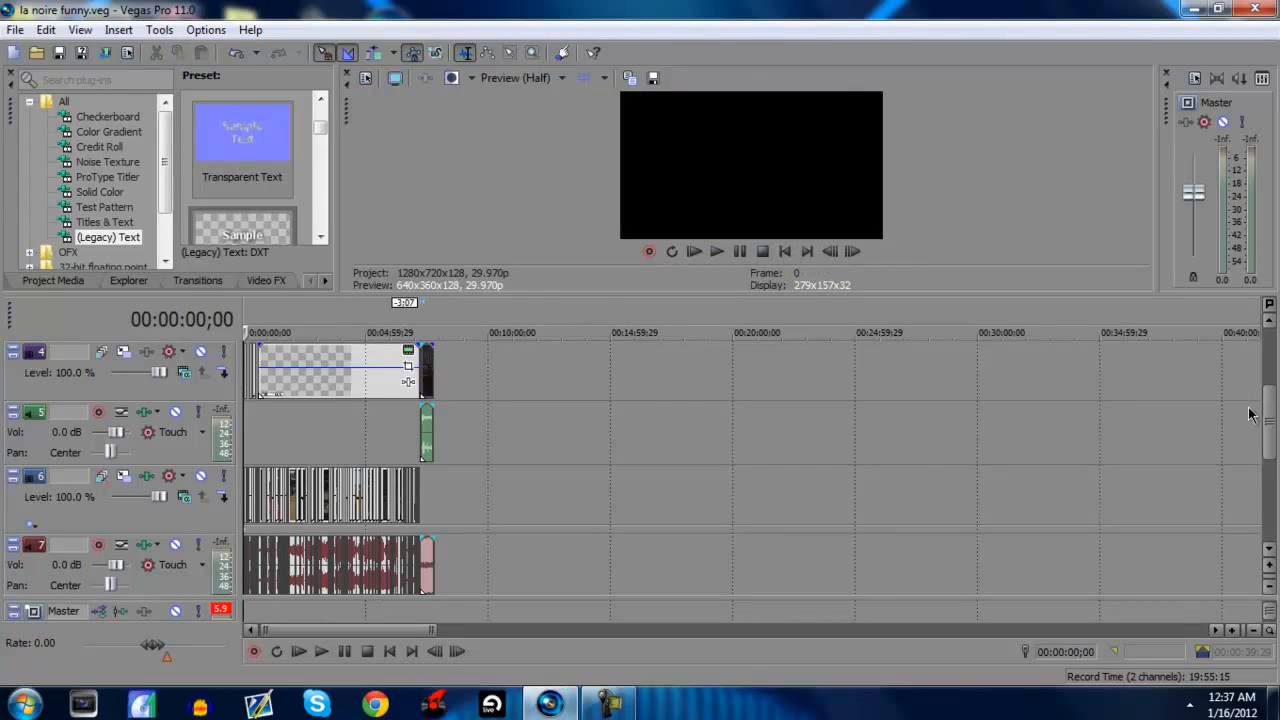
# Step: Examine the title, gameplay and music tracks across roughly the first 00:01:45 of the project
pyautogui.moveTo(1268, 415)
pyautogui.mouseDown()
pyautogui.moveTo(1265, 372)
pyautogui.moveTo(1267, 422)
pyautogui.mouseUp()
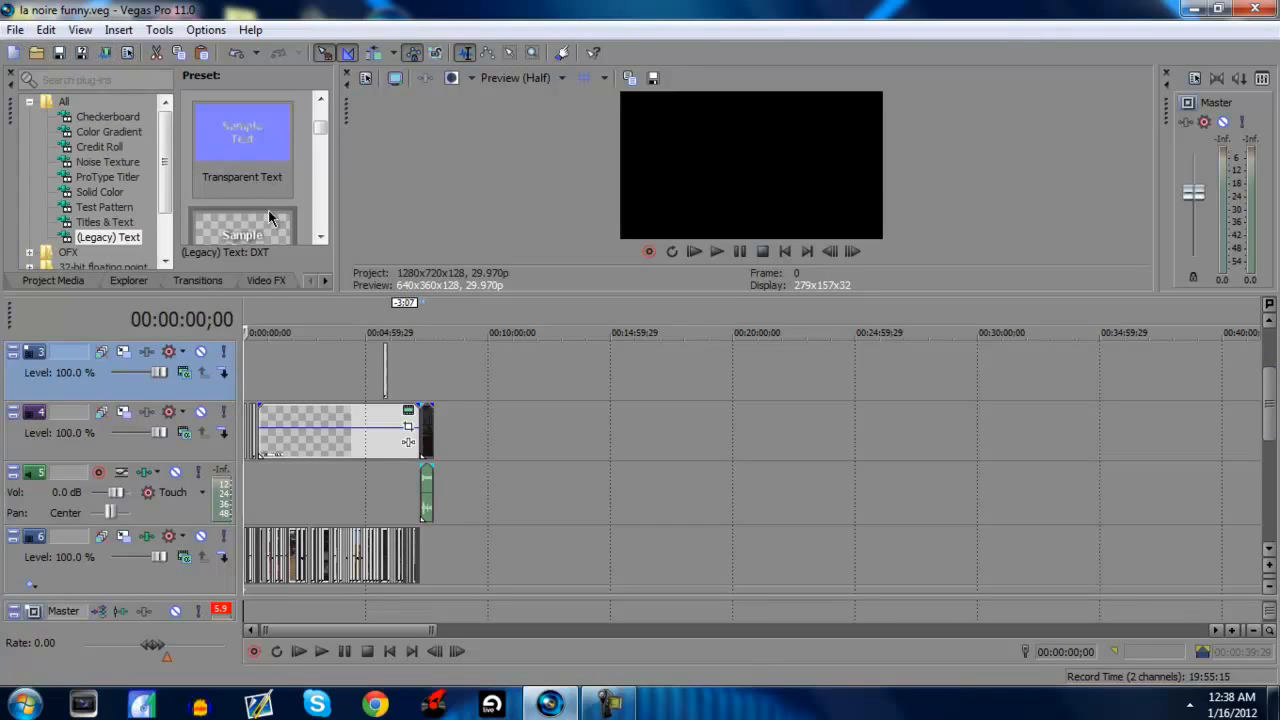
pyautogui.scroll(6, 300, 388)
pyautogui.scroll(4, 335, 390)
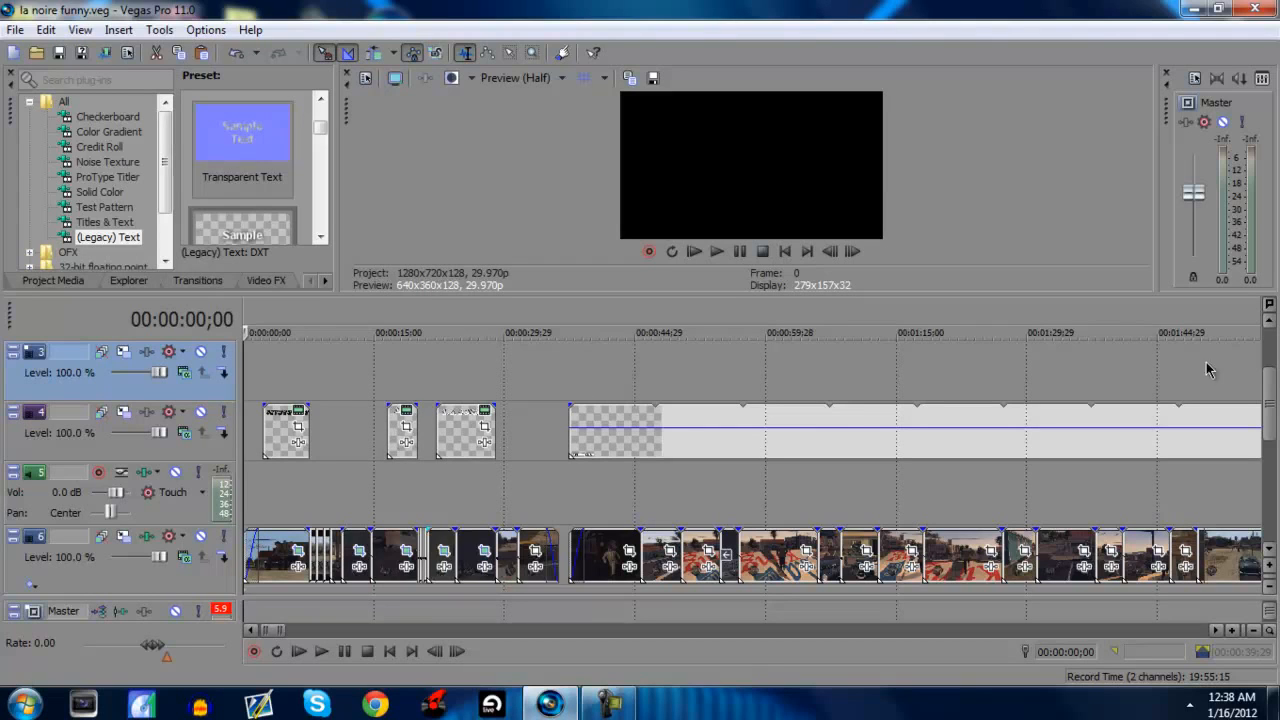
pyautogui.moveTo(1268, 418); pyautogui.dragTo(1268, 387)
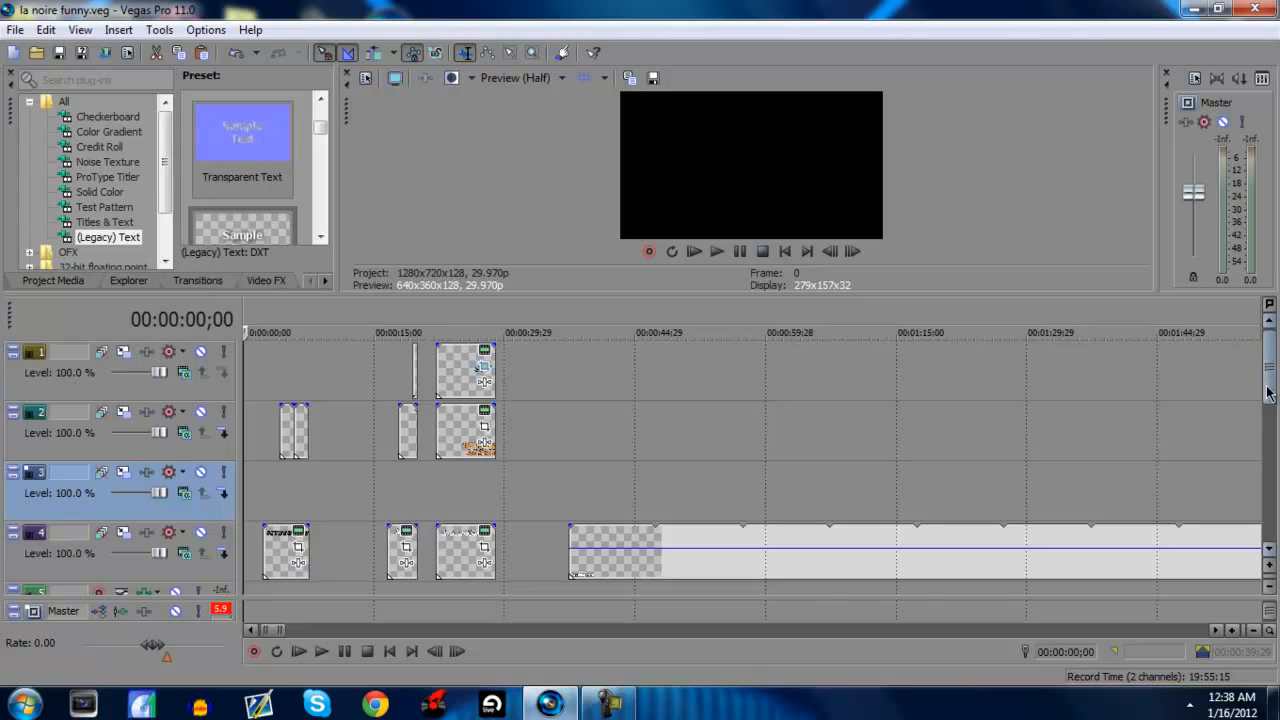
pyautogui.moveTo(1268, 393); pyautogui.dragTo(1274, 481)
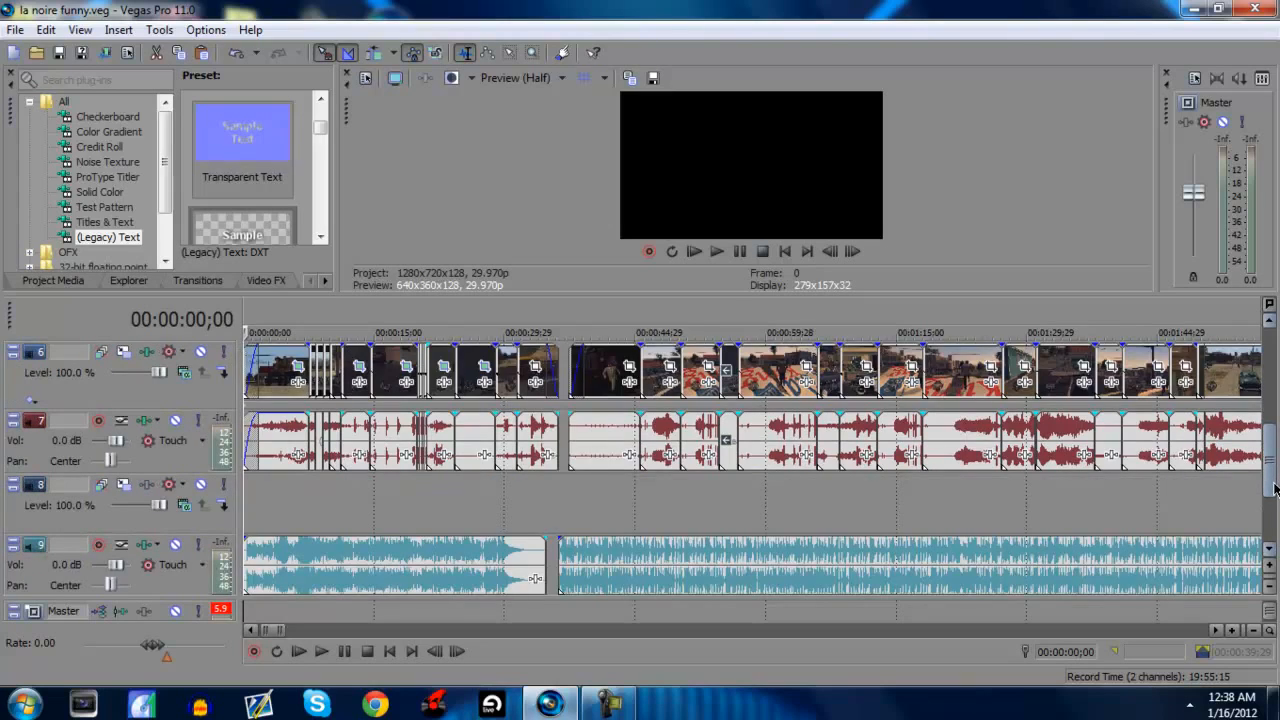
pyautogui.moveTo(1274, 487)
pyautogui.mouseDown()
pyautogui.moveTo(1270, 520)
pyautogui.moveTo(1272, 465)
pyautogui.mouseUp()
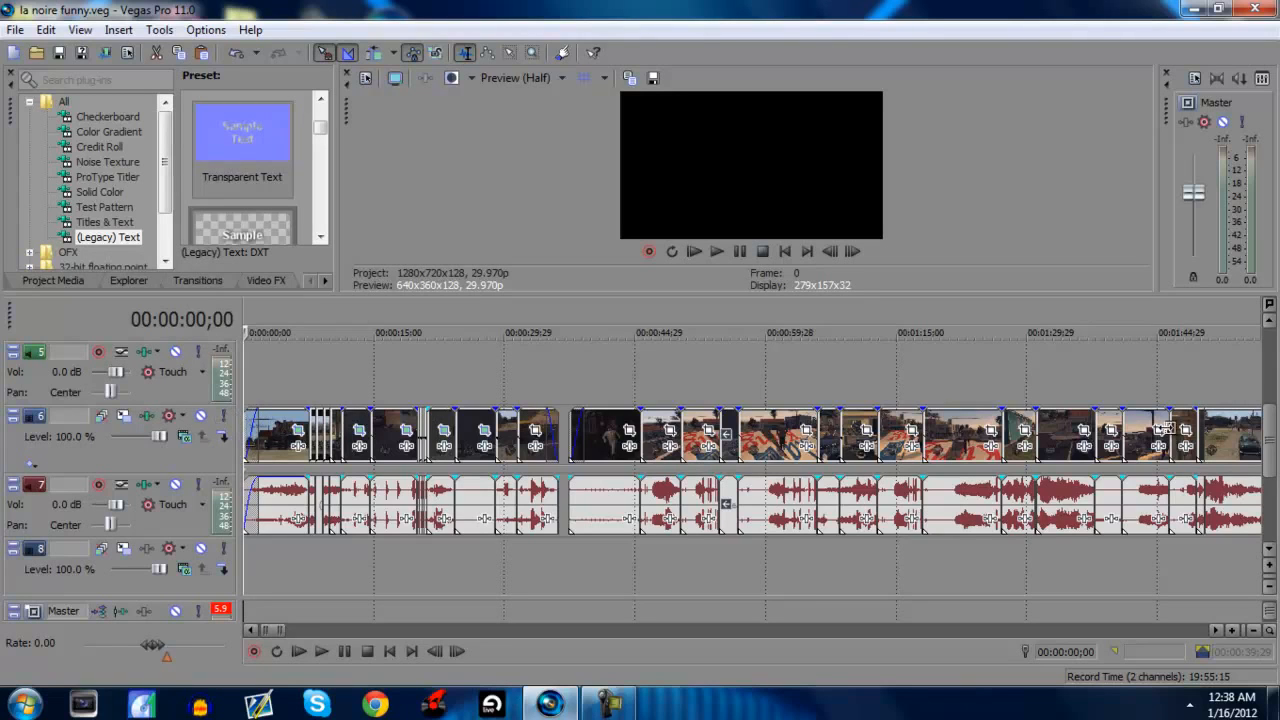
pyautogui.moveTo(1273, 440); pyautogui.dragTo(1276, 402)
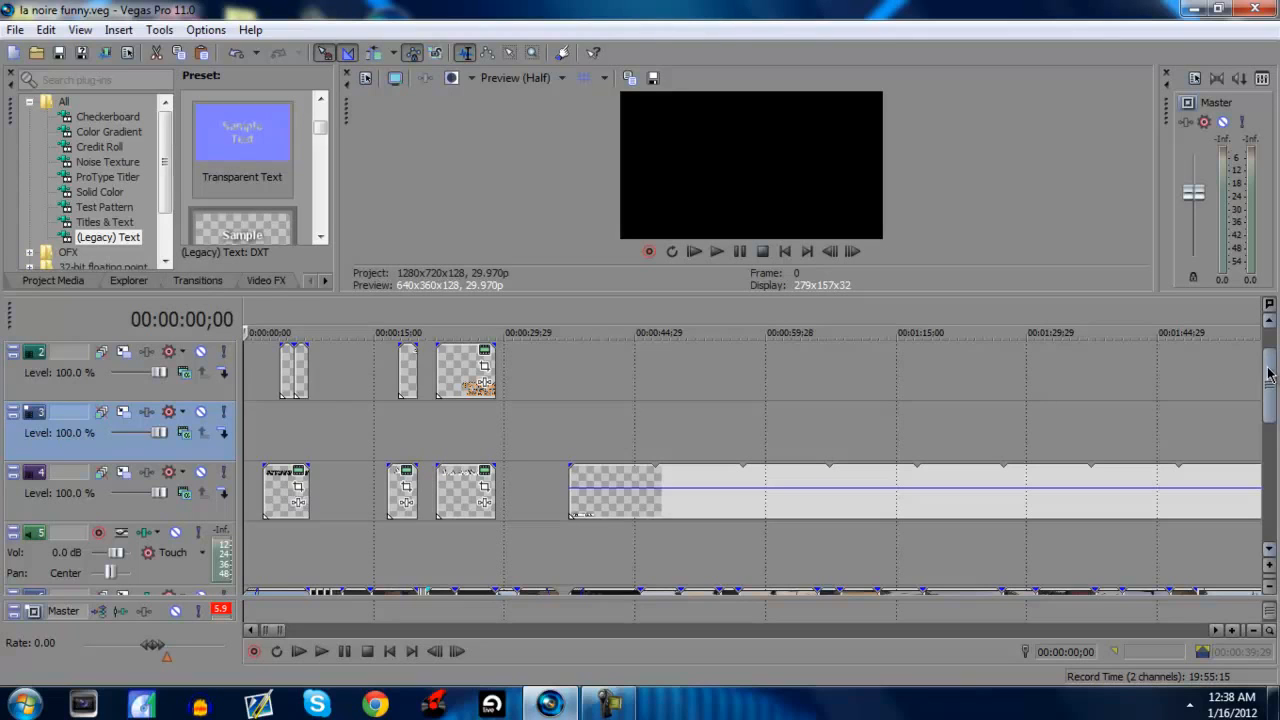
pyautogui.moveTo(1270, 367); pyautogui.dragTo(1270, 346)
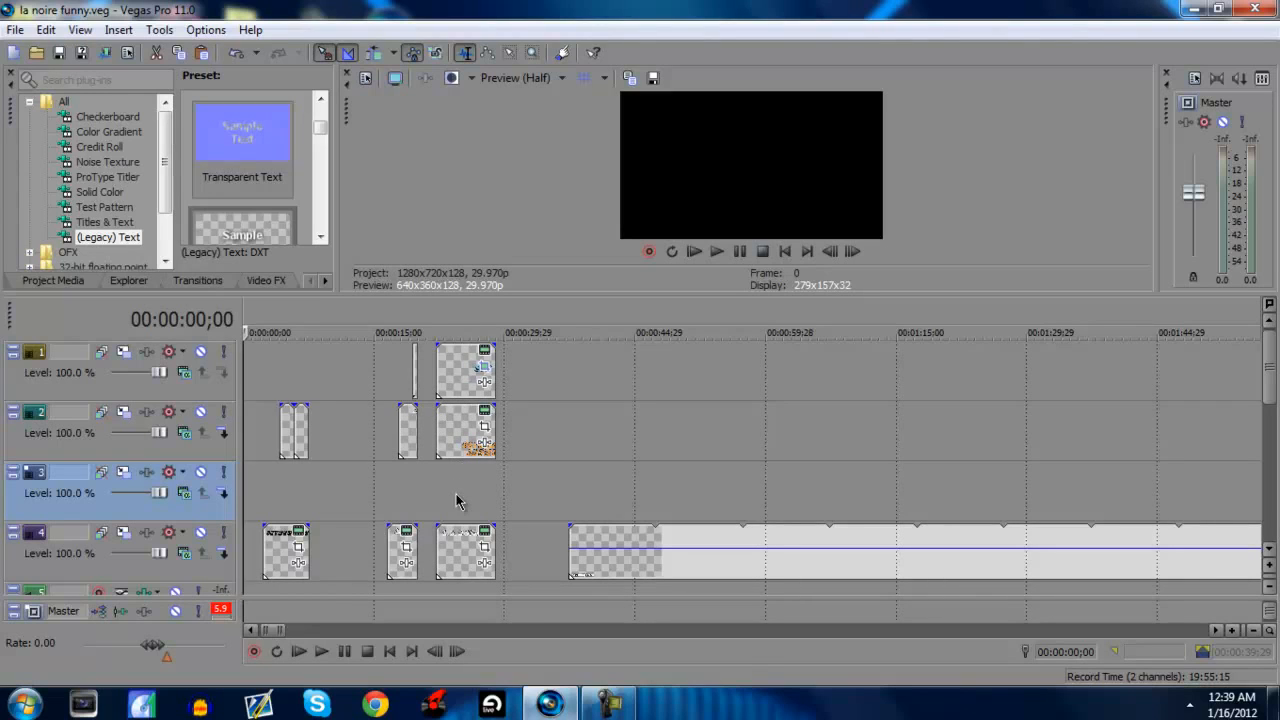
# Step: Preview the opening title overlays at 00:00:23;16 and 00:00:24;10 and examine how the text tracks sit above the gameplay and audio tracks
pyautogui.click(449, 452)
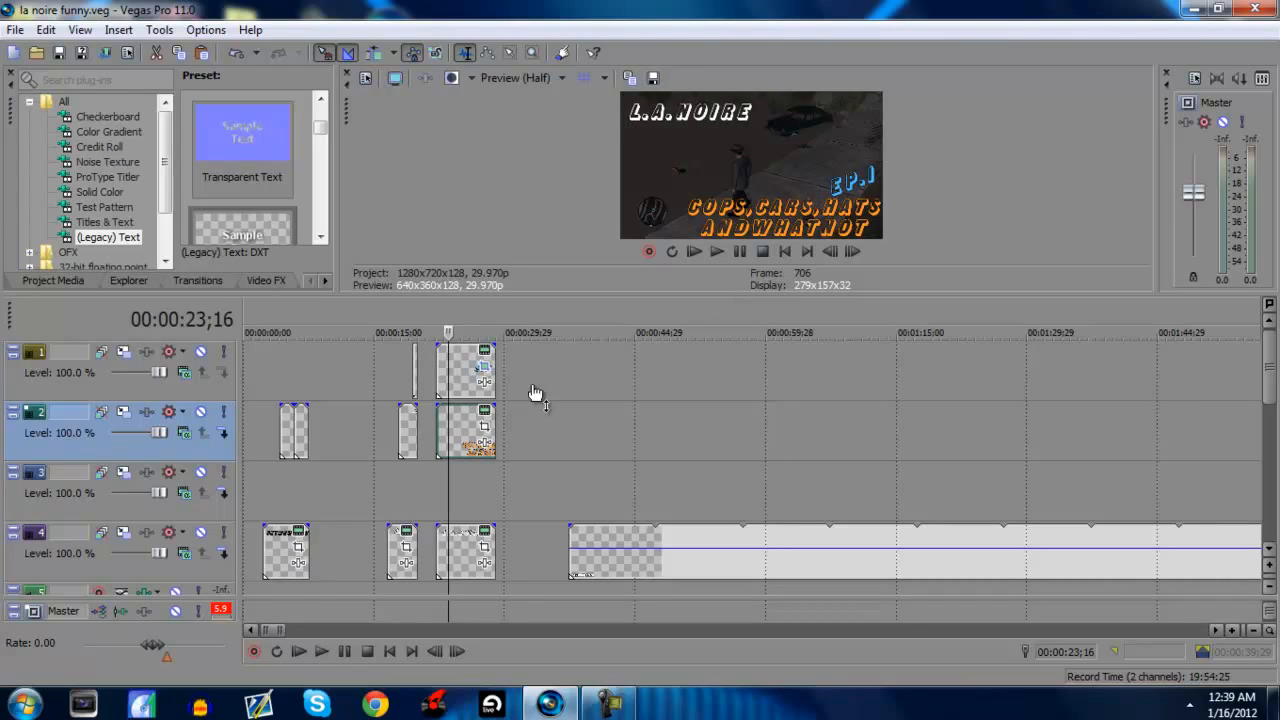
pyautogui.click(454, 553)
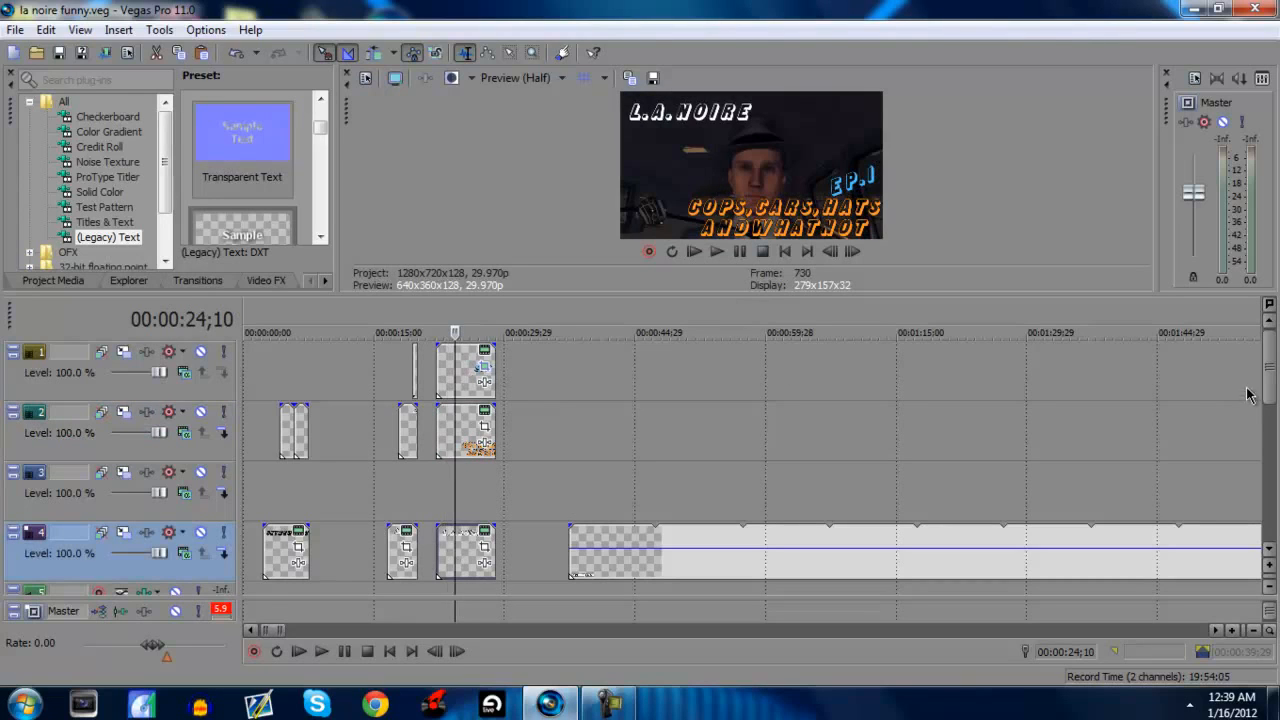
pyautogui.moveTo(1272, 396); pyautogui.dragTo(1274, 453)
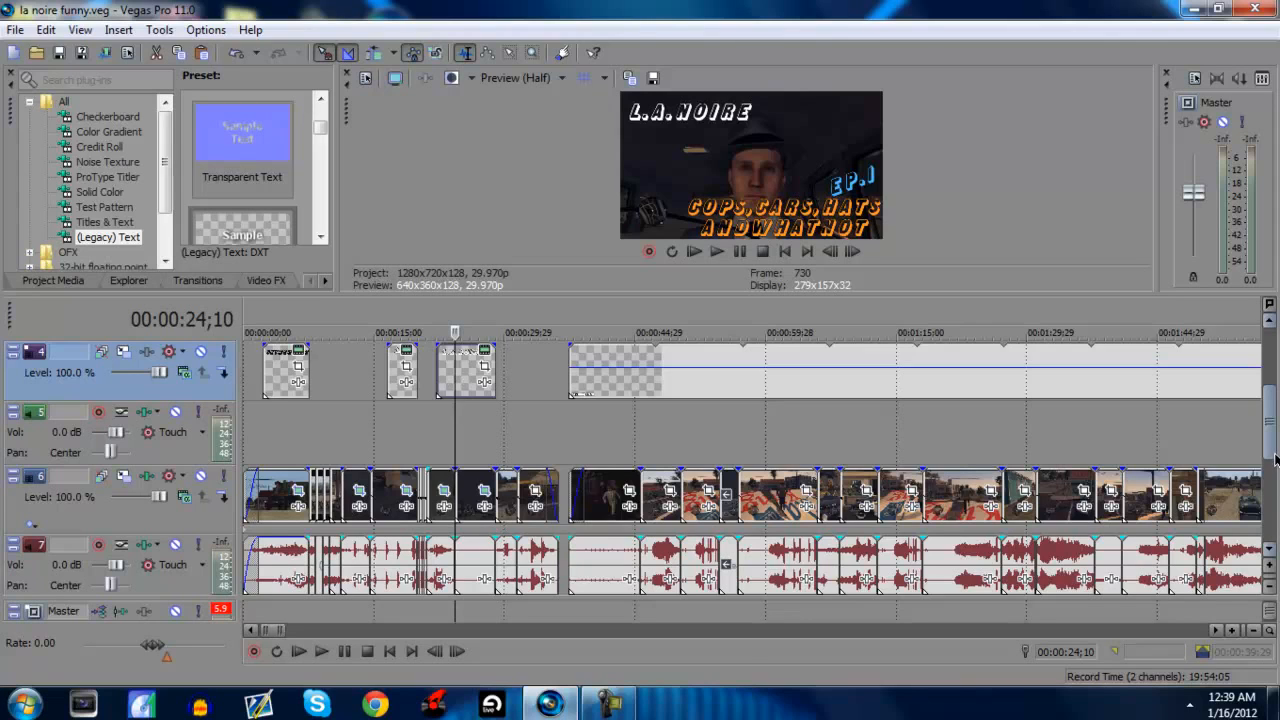
pyautogui.moveTo(1275, 458); pyautogui.dragTo(1276, 466)
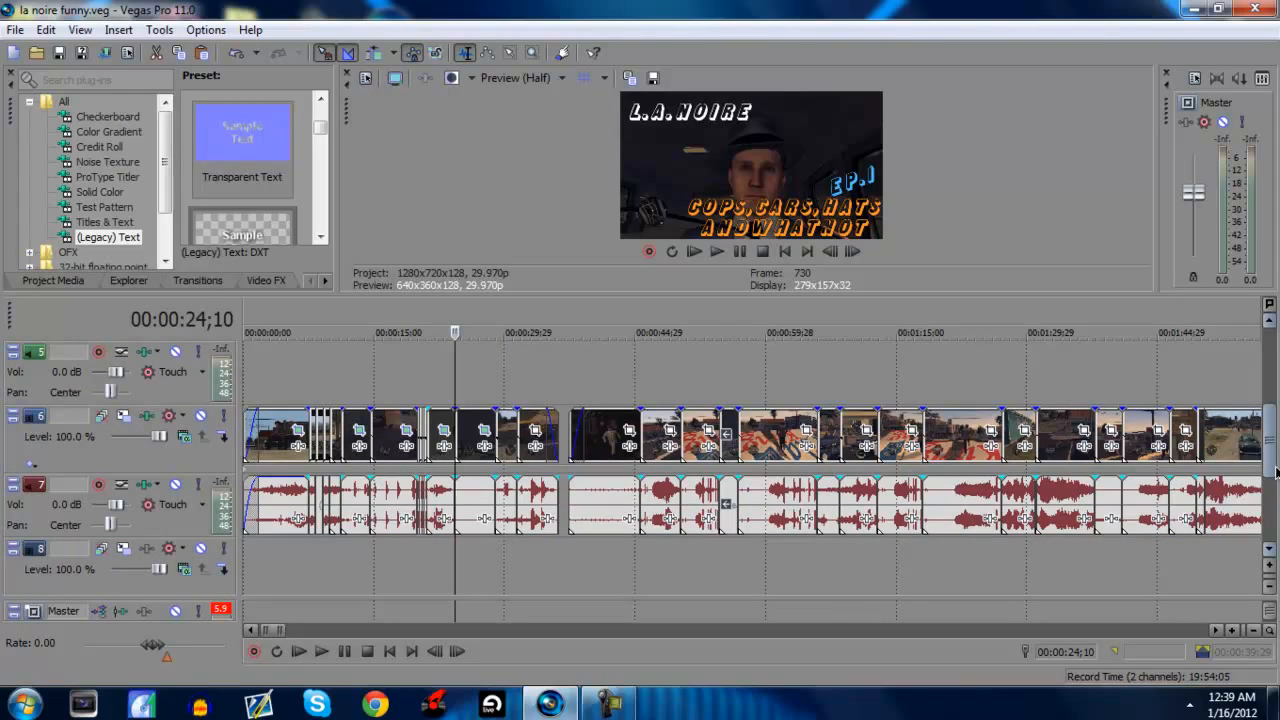
pyautogui.moveTo(1276, 472); pyautogui.dragTo(1276, 488)
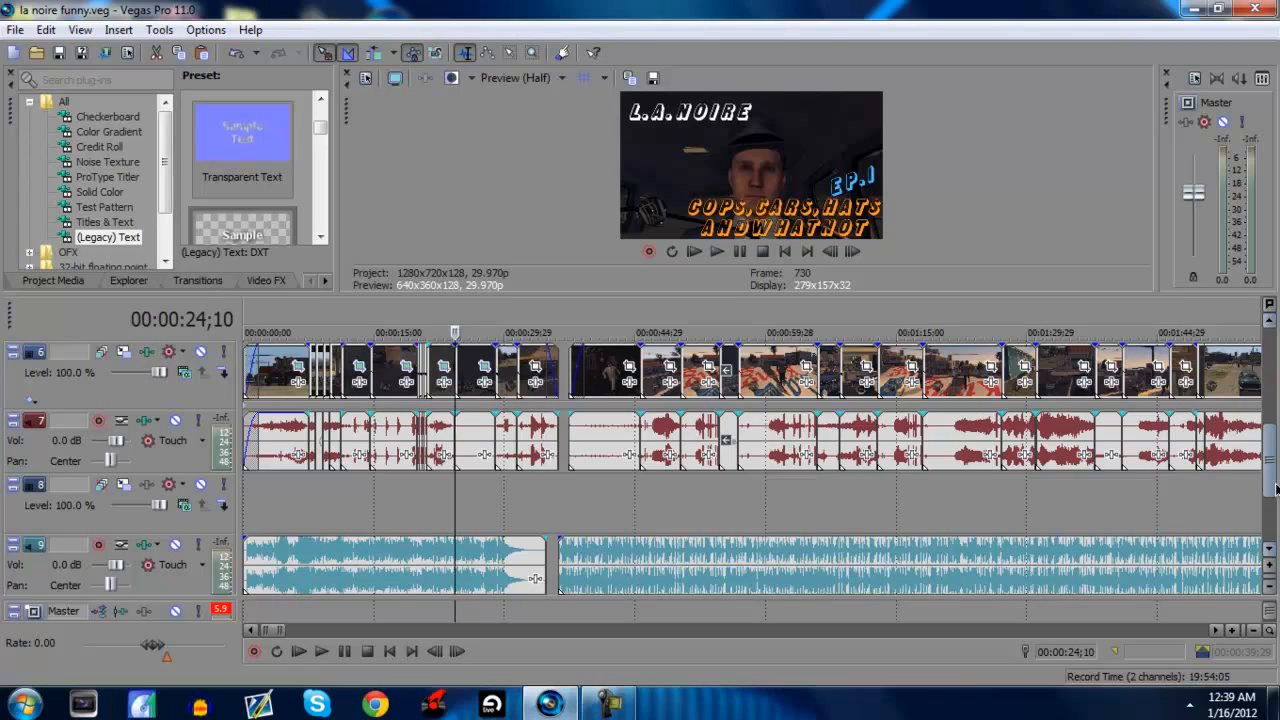
pyautogui.moveTo(1276, 488)
pyautogui.mouseDown()
pyautogui.moveTo(1276, 518)
pyautogui.moveTo(1272, 471)
pyautogui.mouseUp()
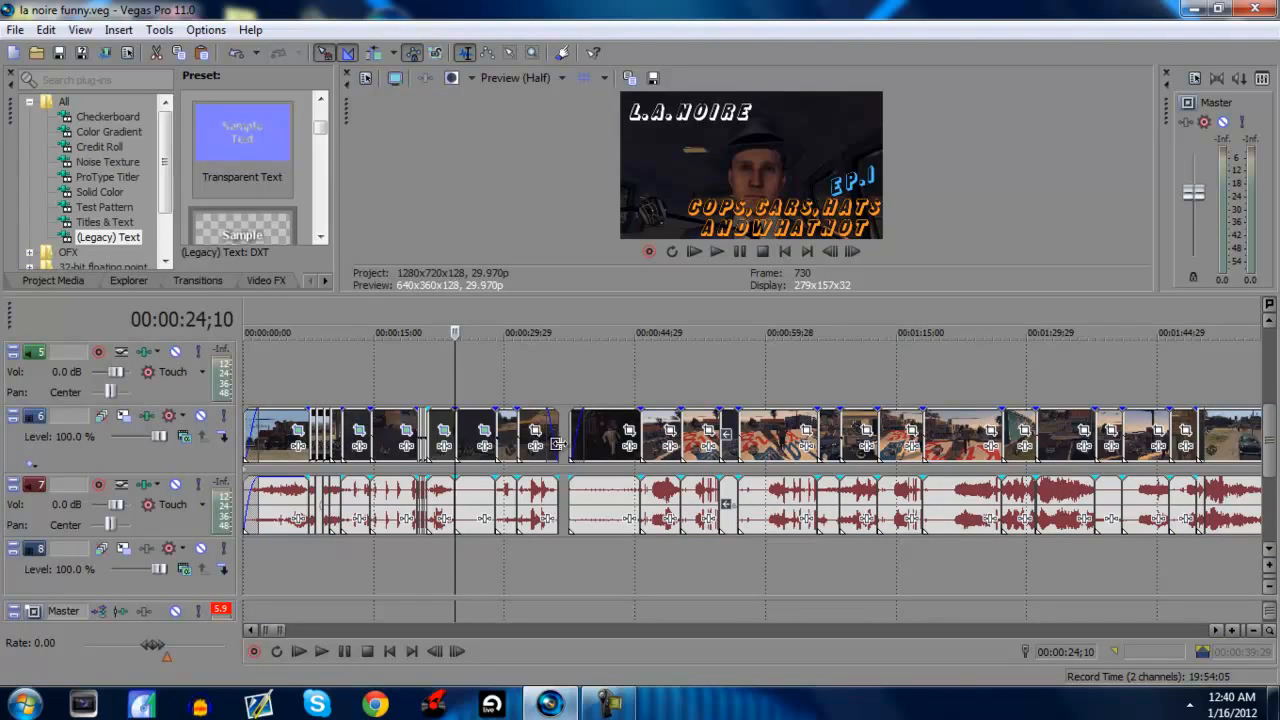
pyautogui.moveTo(1262, 458); pyautogui.dragTo(1256, 364)
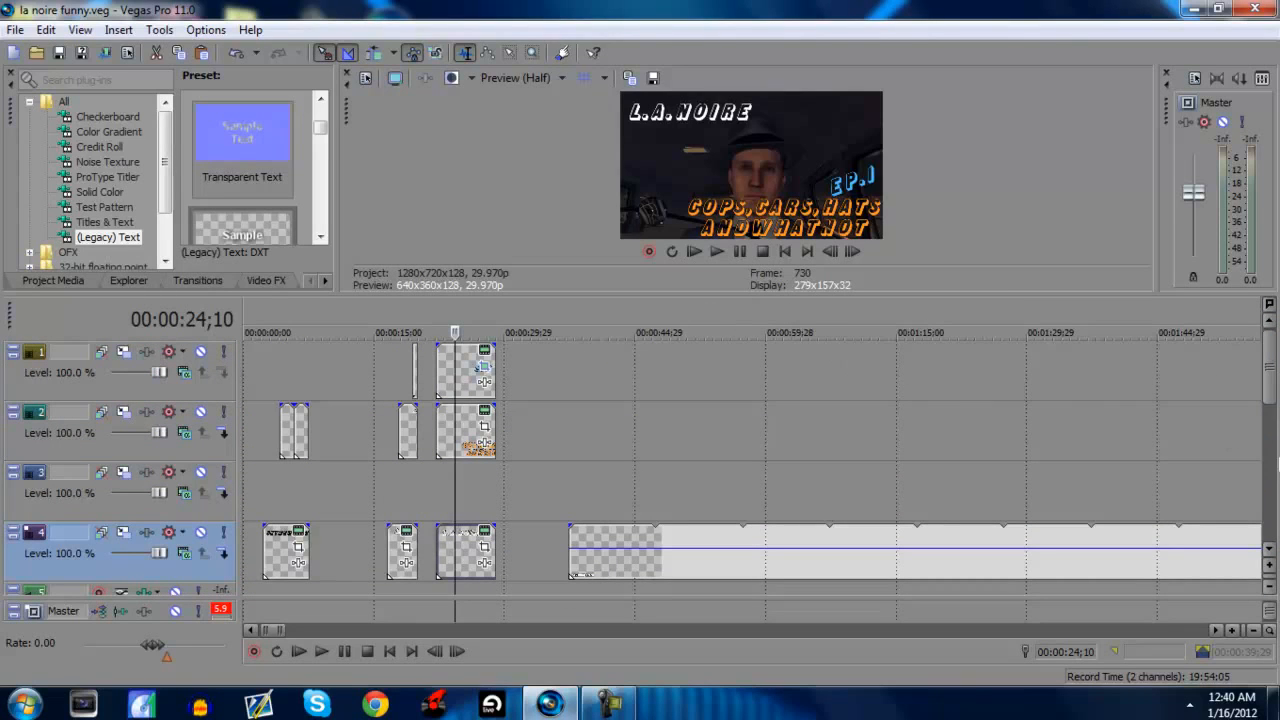
pyautogui.moveTo(1268, 385); pyautogui.dragTo(1265, 455)
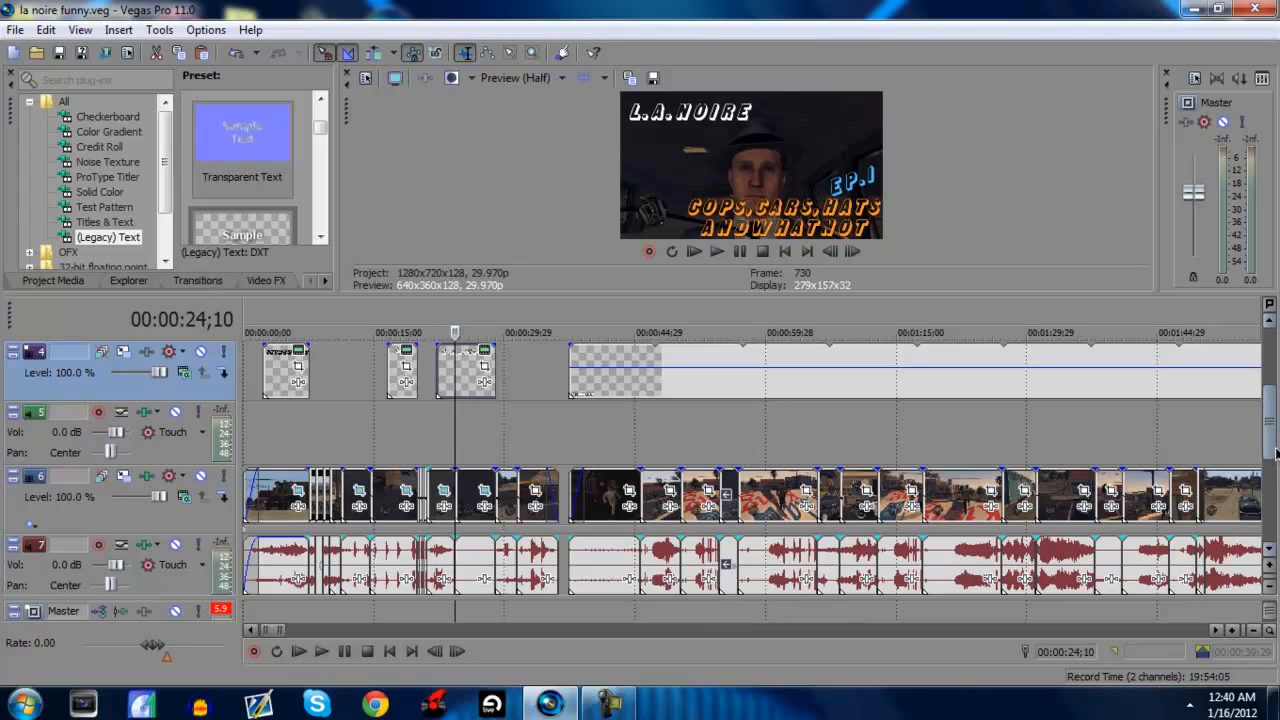
pyautogui.moveTo(1270, 455)
pyautogui.mouseDown()
pyautogui.moveTo(1262, 503)
pyautogui.moveTo(1274, 455)
pyautogui.mouseUp()
pyautogui.moveTo(1268, 426); pyautogui.dragTo(1265, 393)
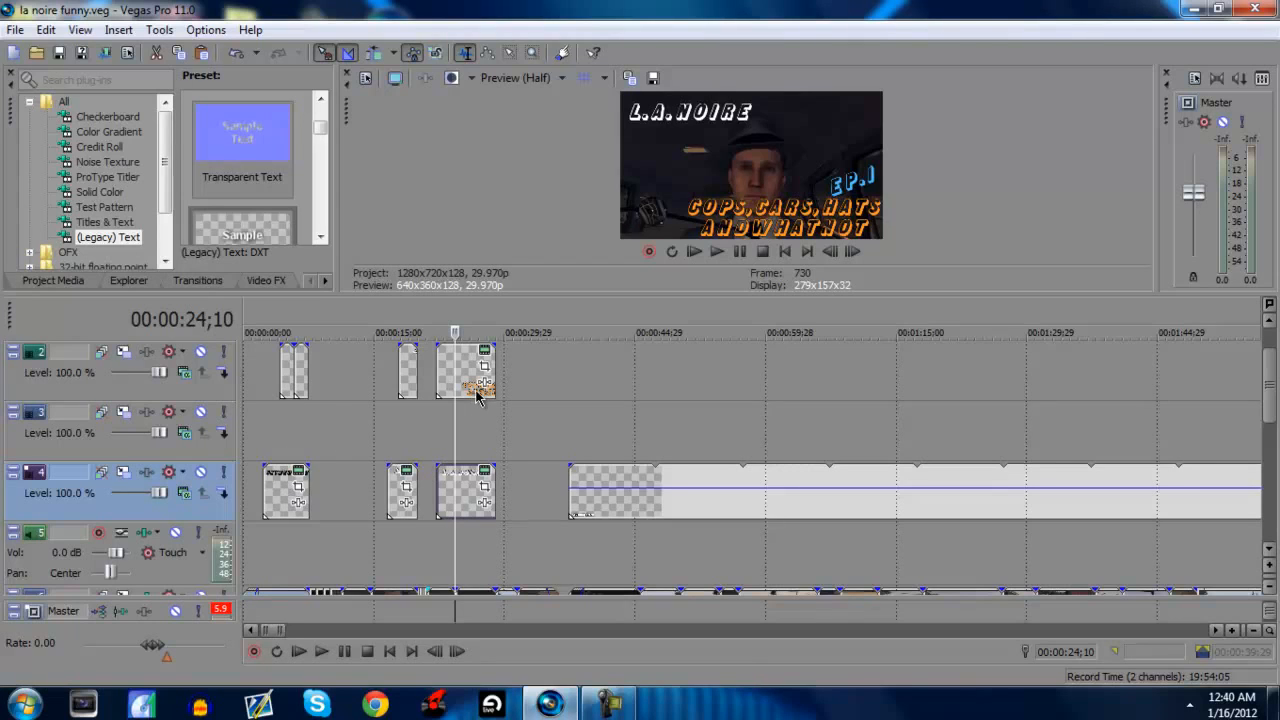
# Step: Open the generated text settings of the L.A.NOIRE title on track 4, enlarge the settings area and examine the text's formatting and placement
pyautogui.rightClick(457, 500)
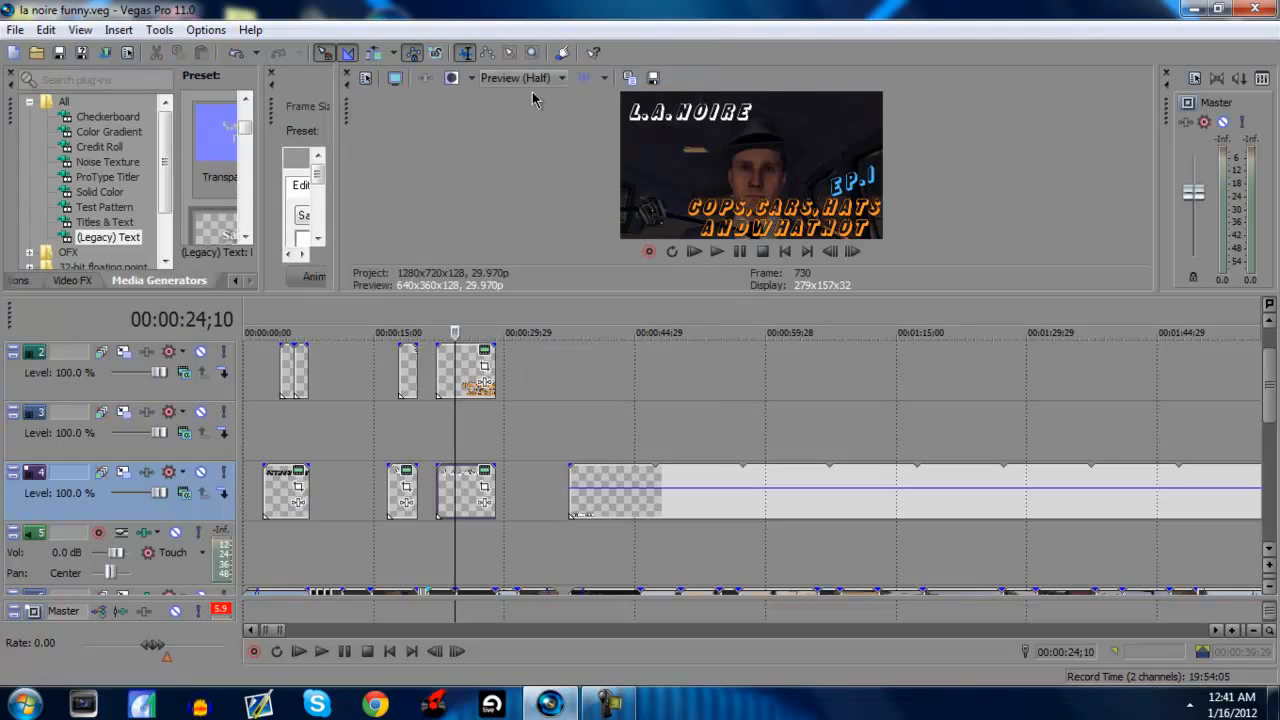
pyautogui.moveTo(428, 215); pyautogui.dragTo(741, 437)
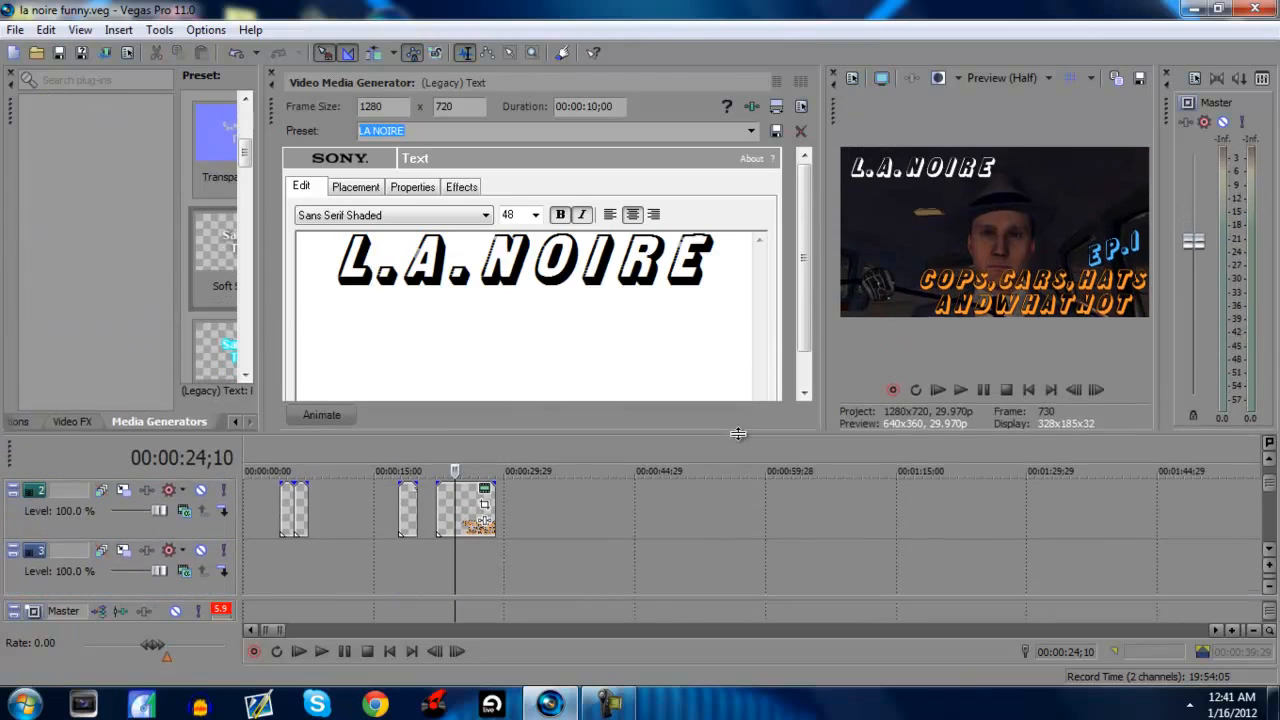
pyautogui.click(582, 215)
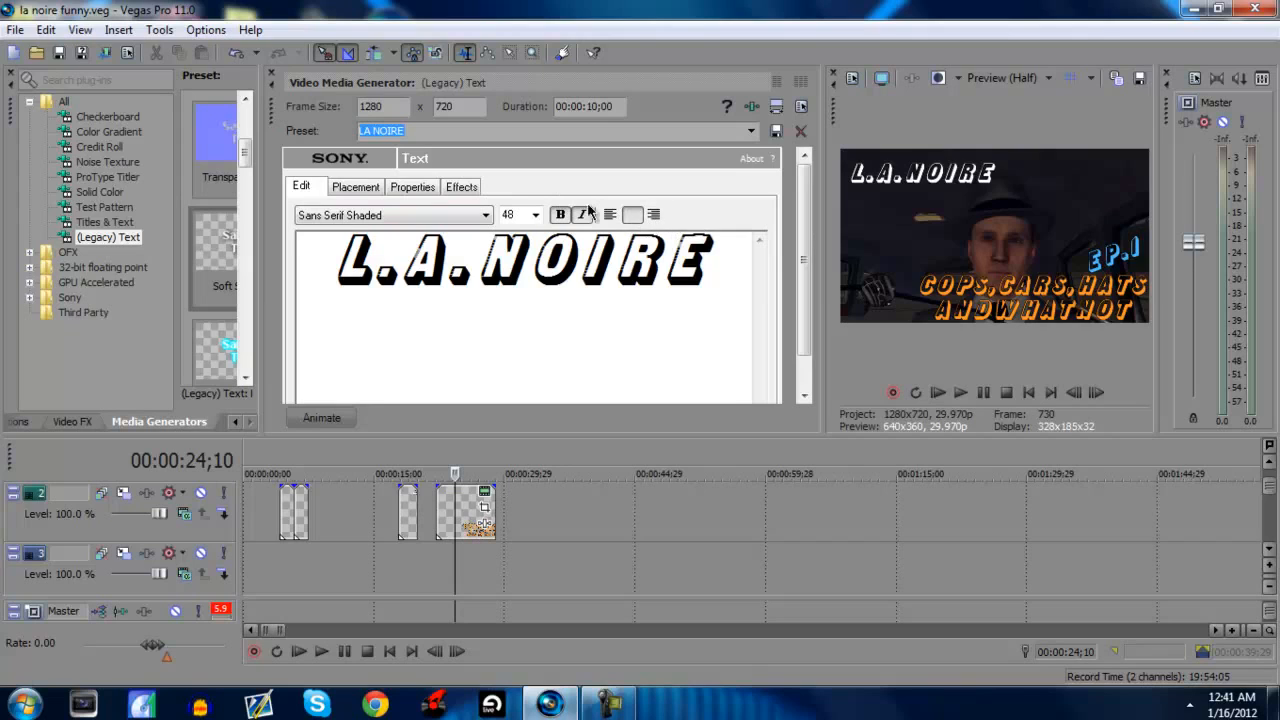
pyautogui.click(364, 195)
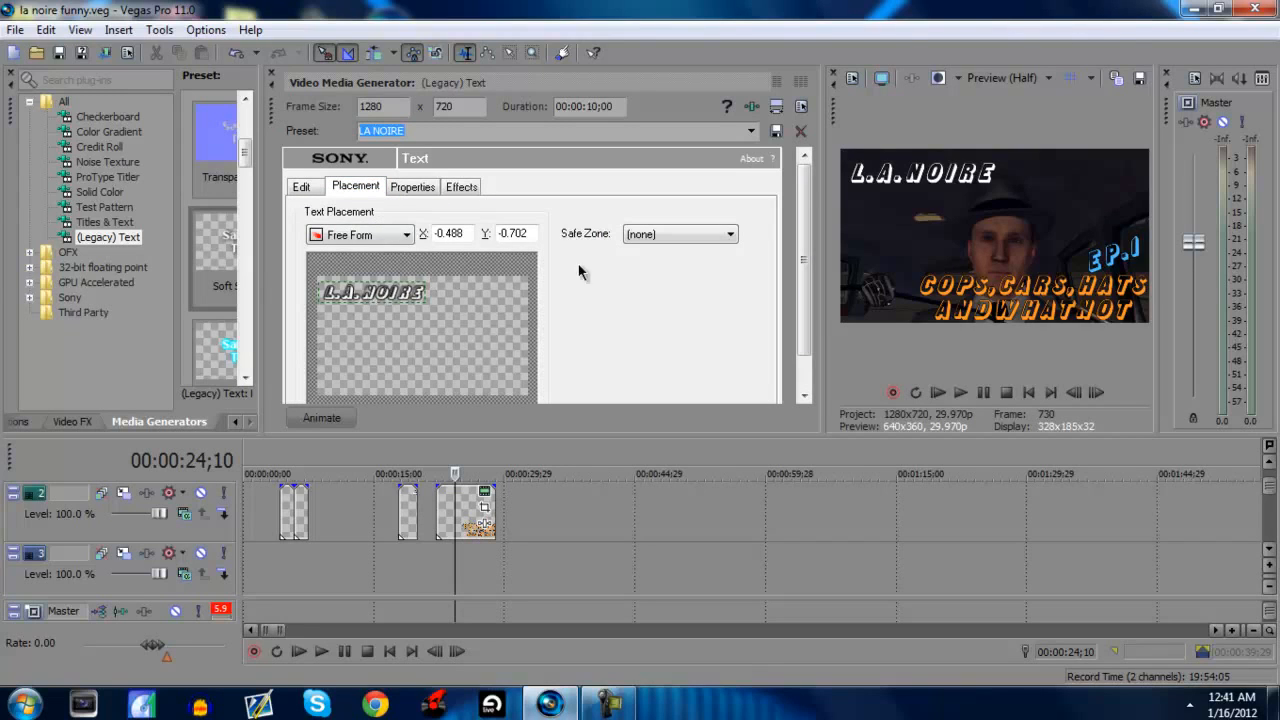
# Step: Examine the L.A.NOIRE title's safe zone, placement, color and effects settings, and close its generated text settings
pyautogui.click(647, 234)
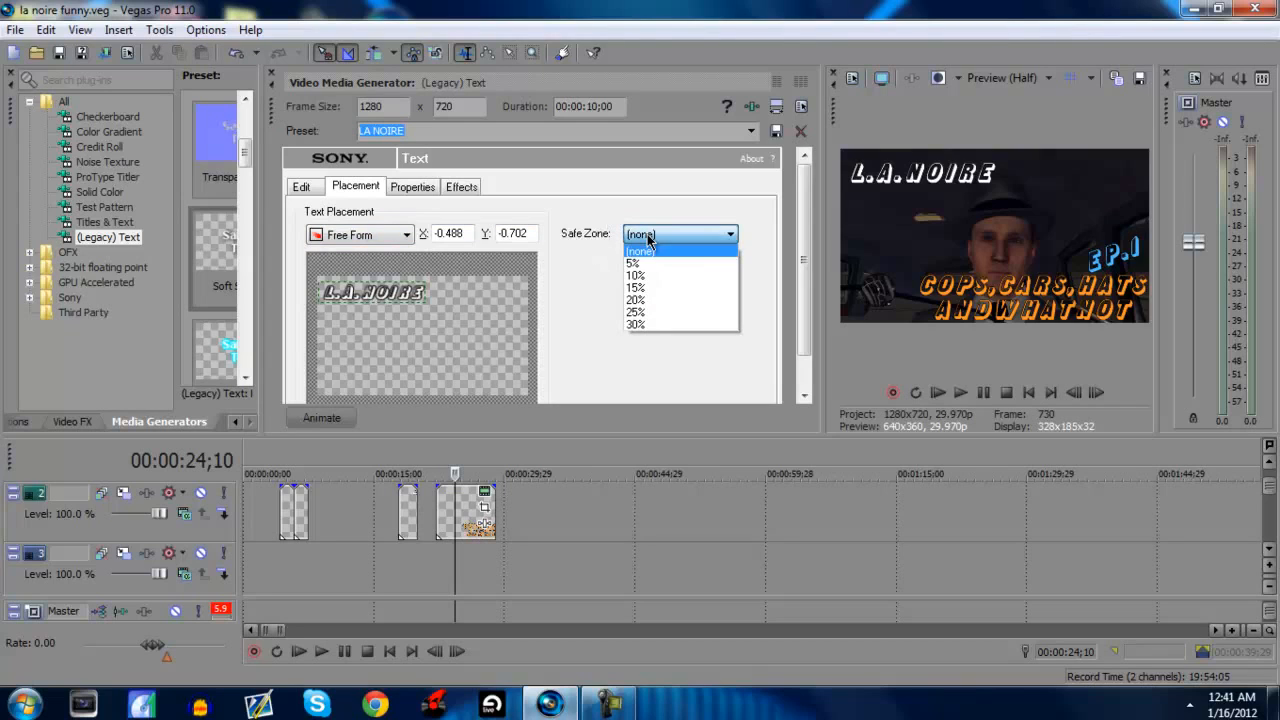
pyautogui.click(664, 232)
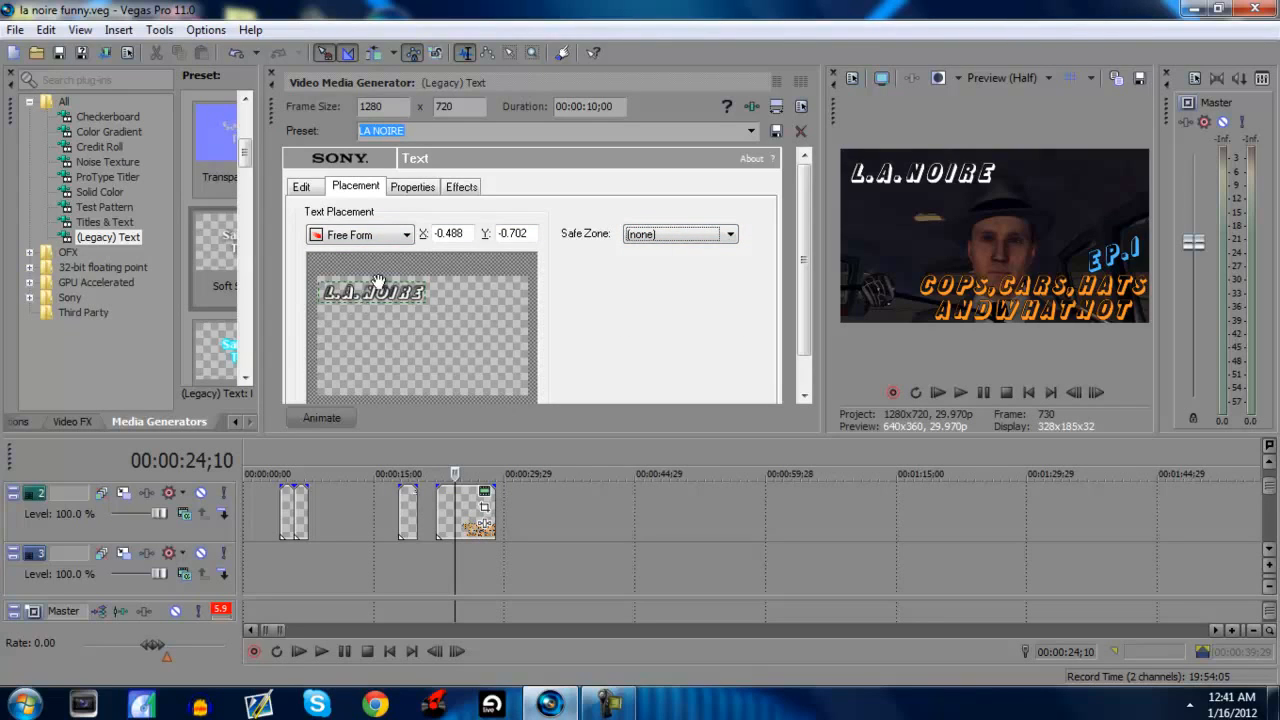
pyautogui.click(411, 190)
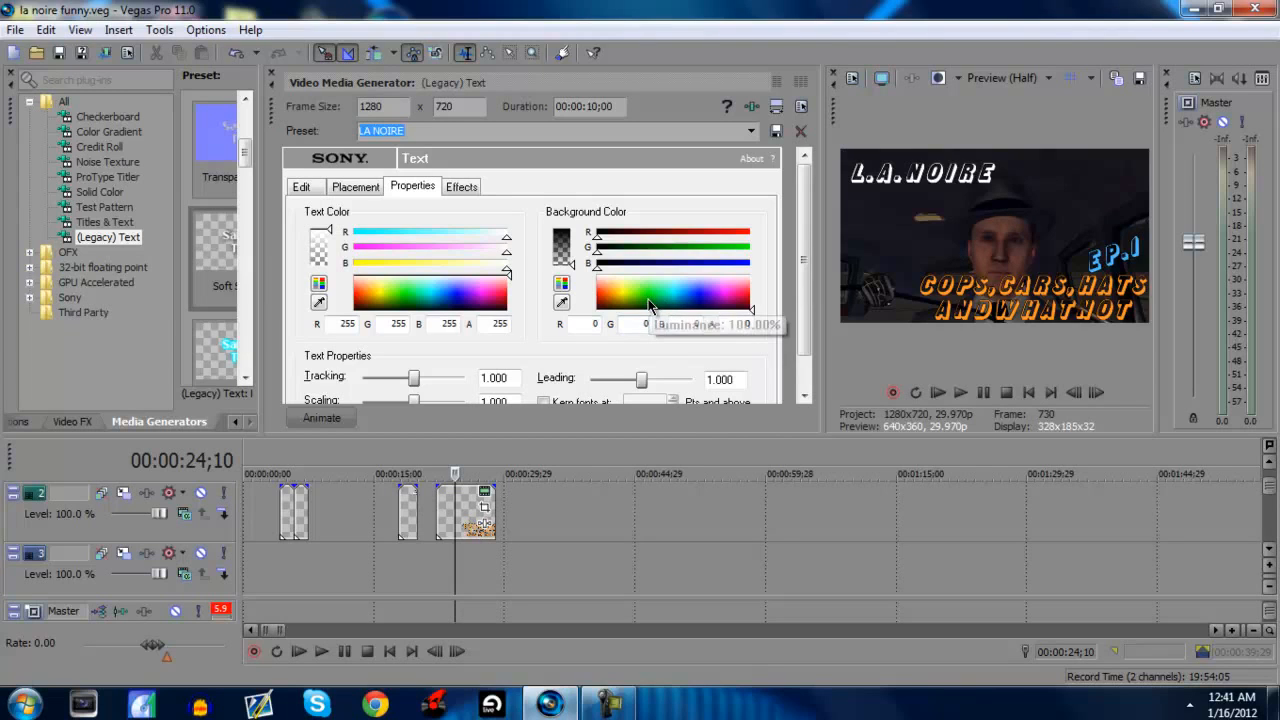
pyautogui.scroll(-2, 793, 244)
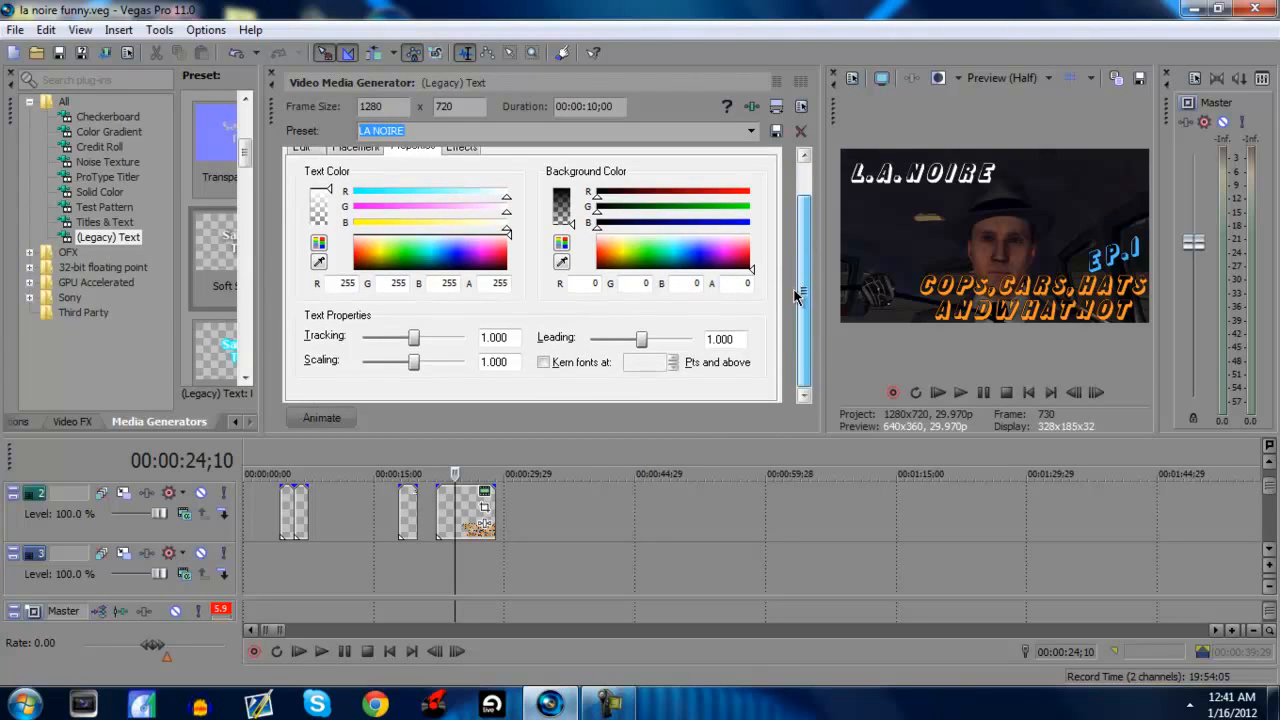
pyautogui.scroll(2, 800, 290)
pyautogui.click(460, 188)
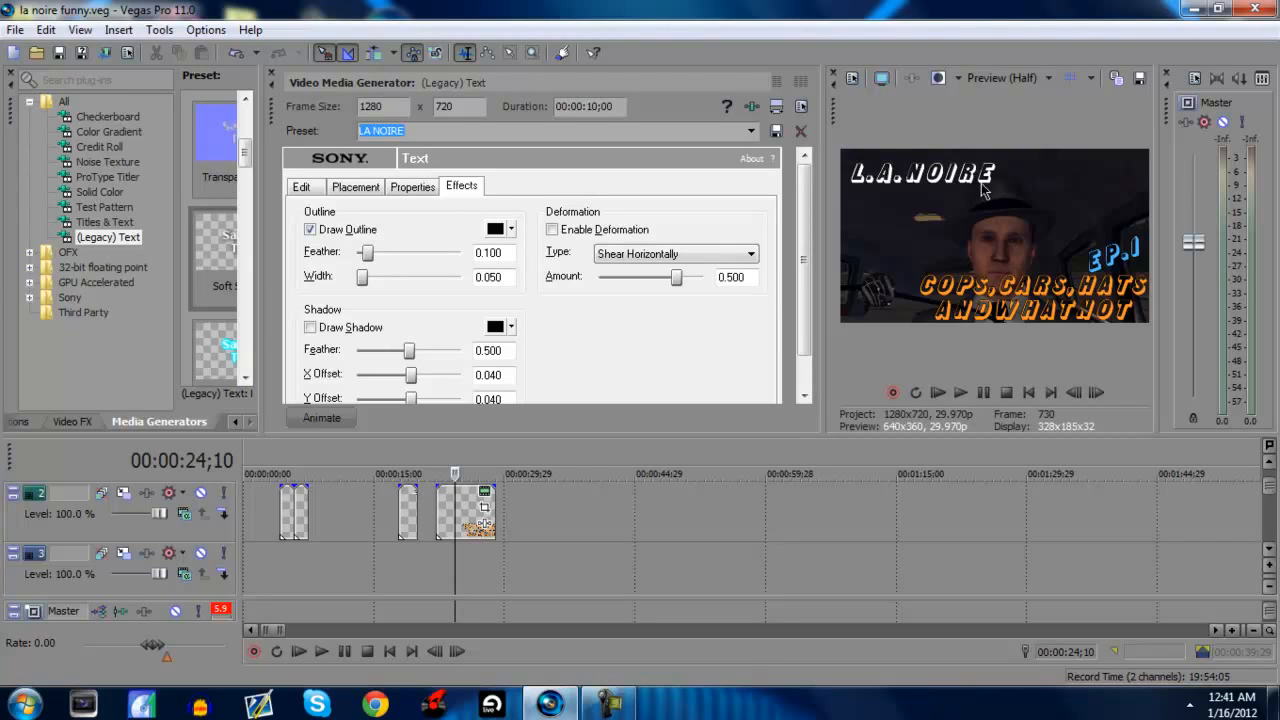
pyautogui.click(412, 187)
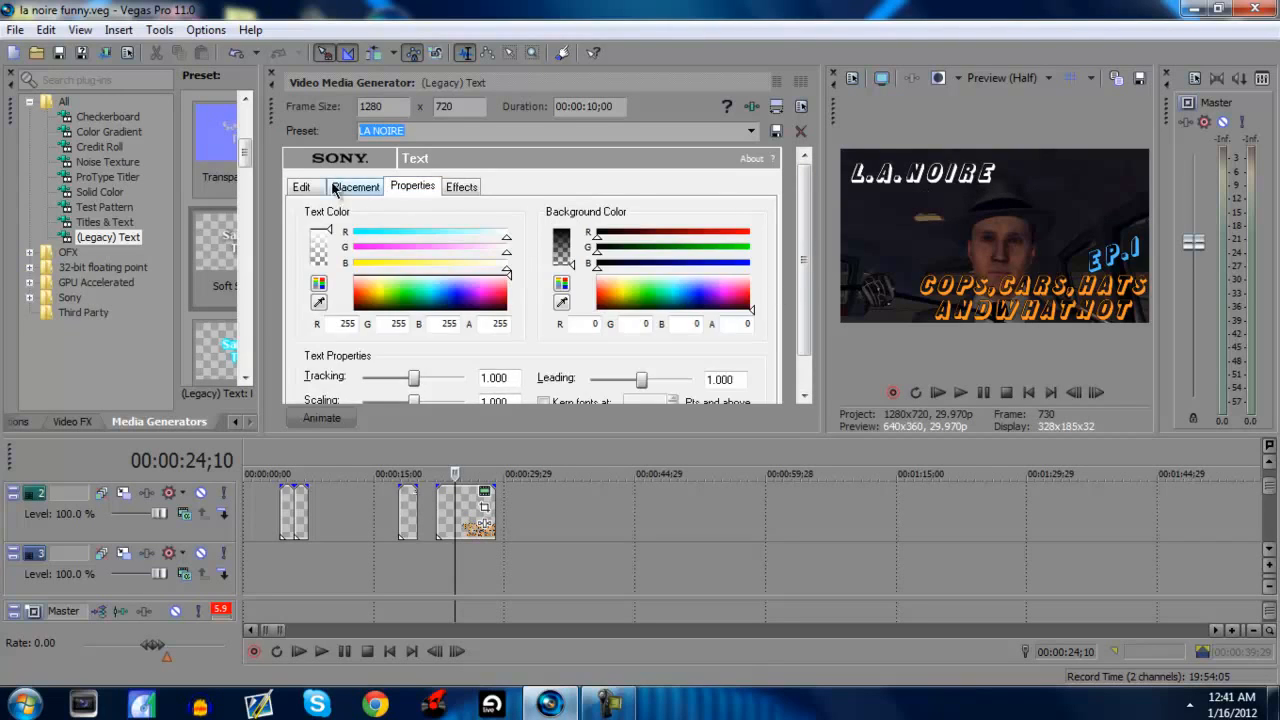
pyautogui.click(317, 188)
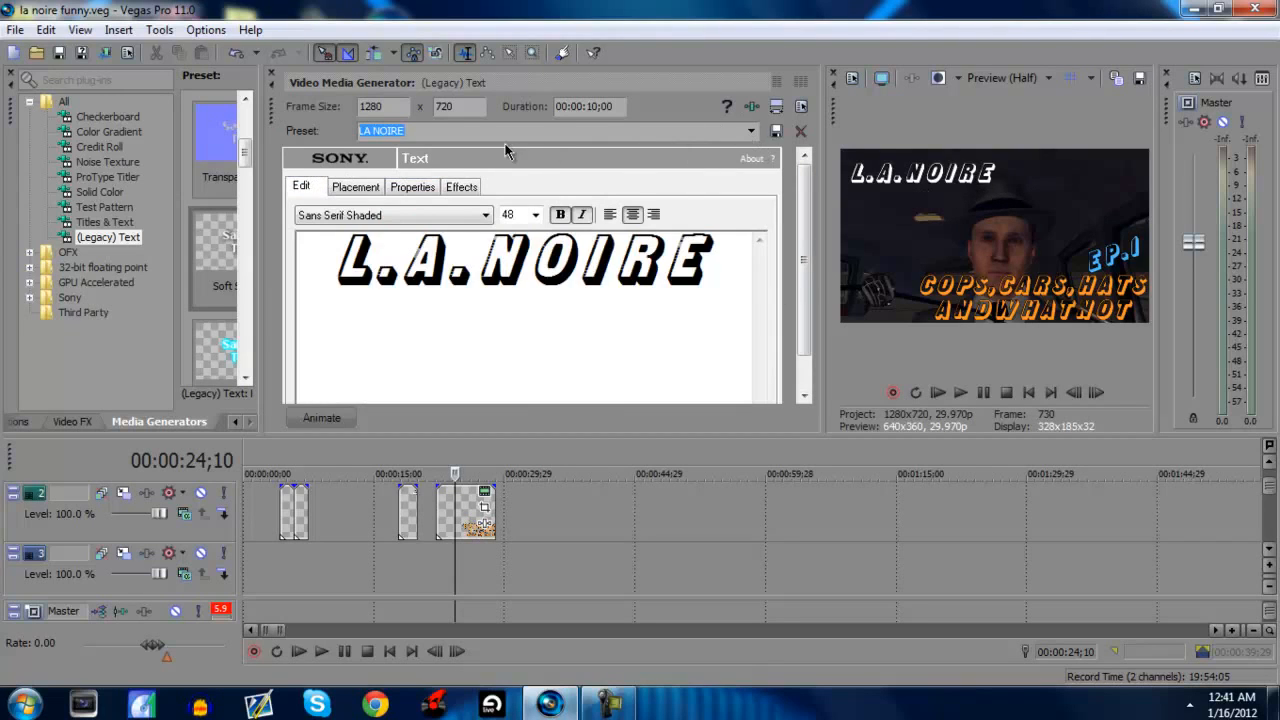
pyautogui.click(270, 76)
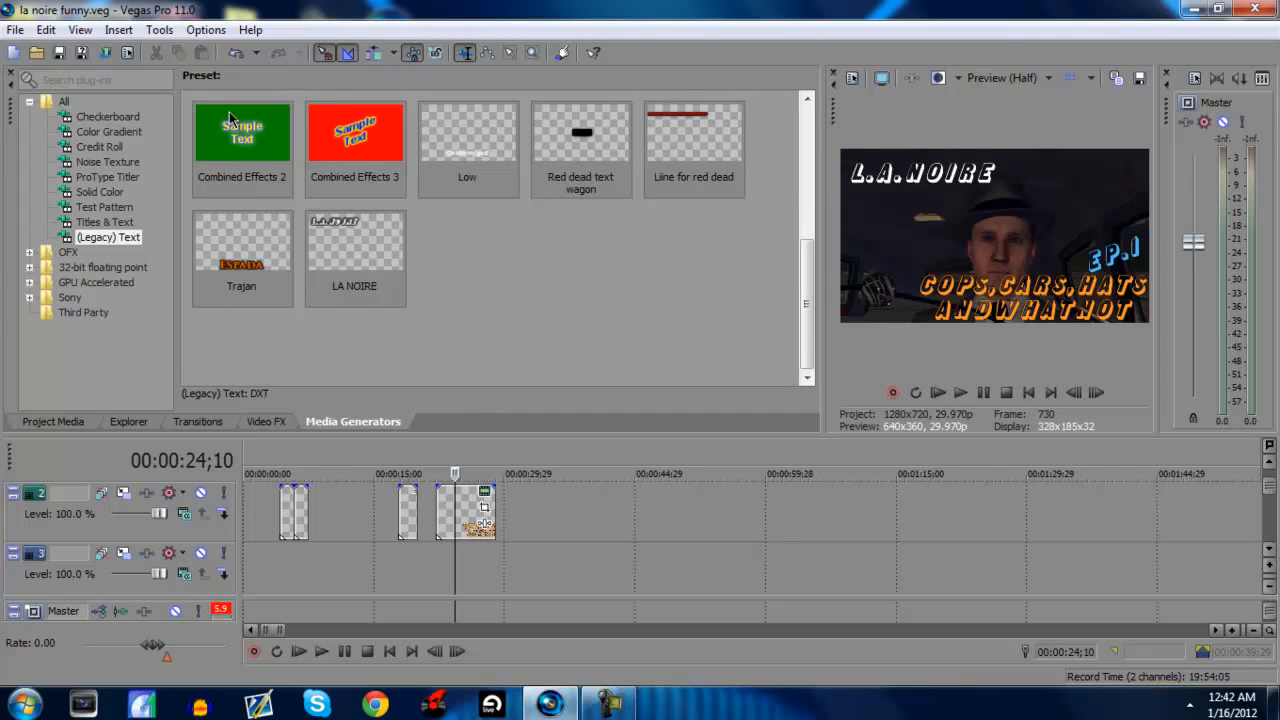
# Step: Open the render settings for the project and expand the Windows Media Video V11 (*.wmv) format's templates
pyautogui.click(15, 29)
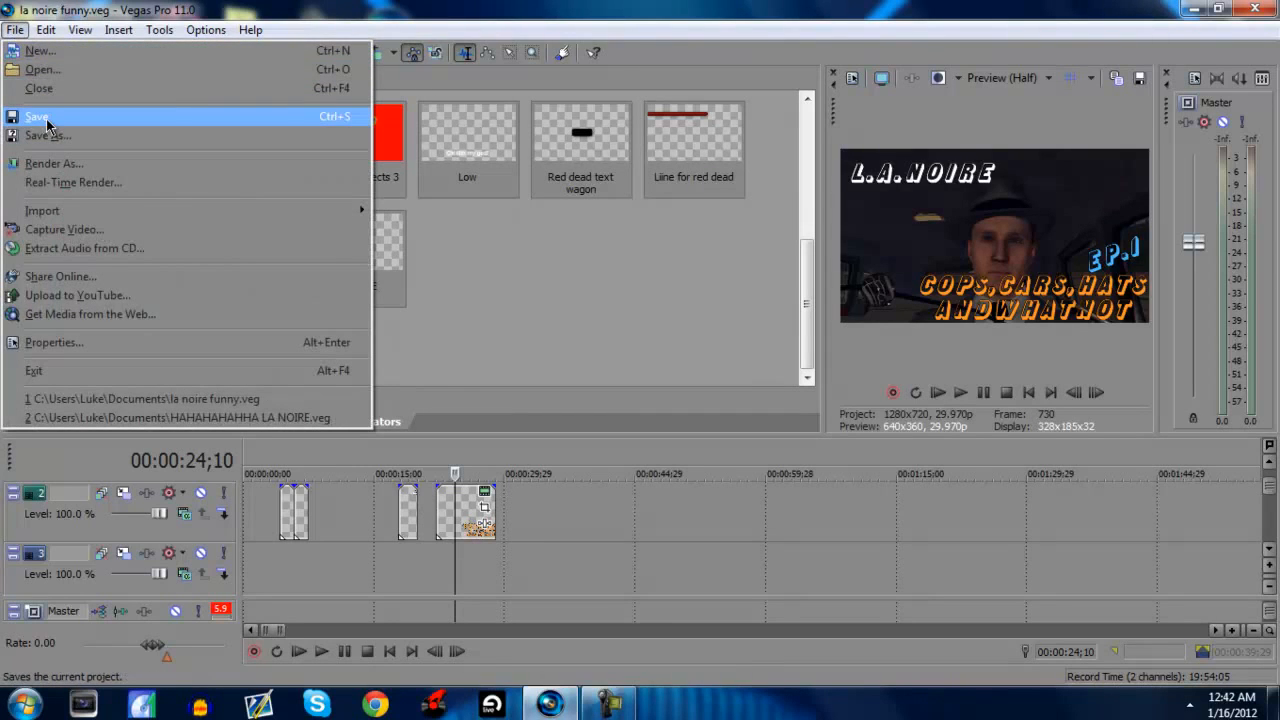
pyautogui.click(490, 14)
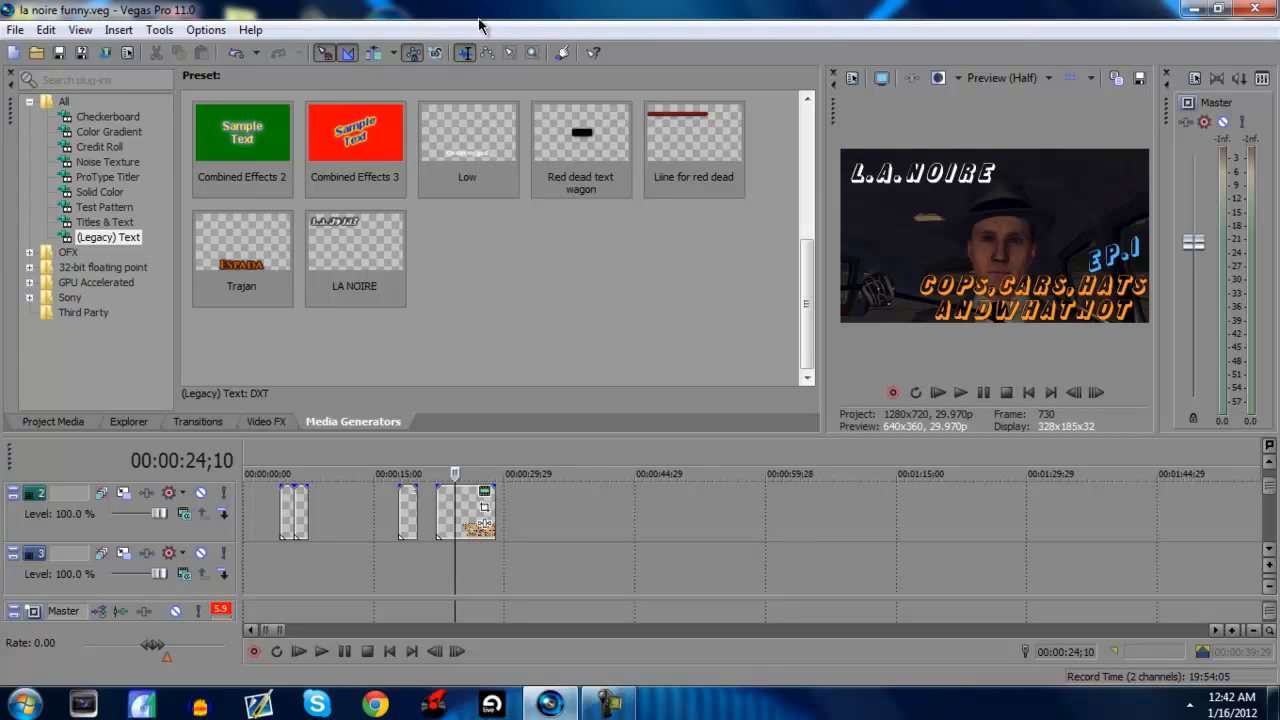
pyautogui.click(14, 32)
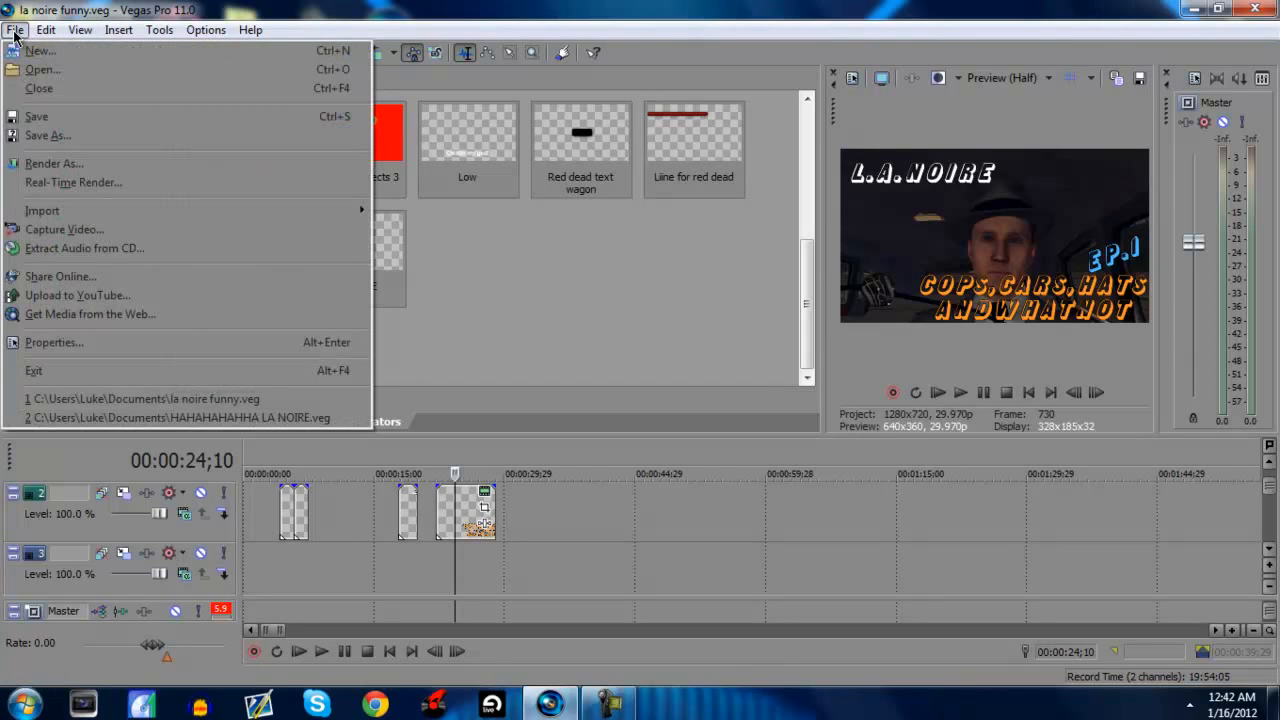
pyautogui.click(69, 170)
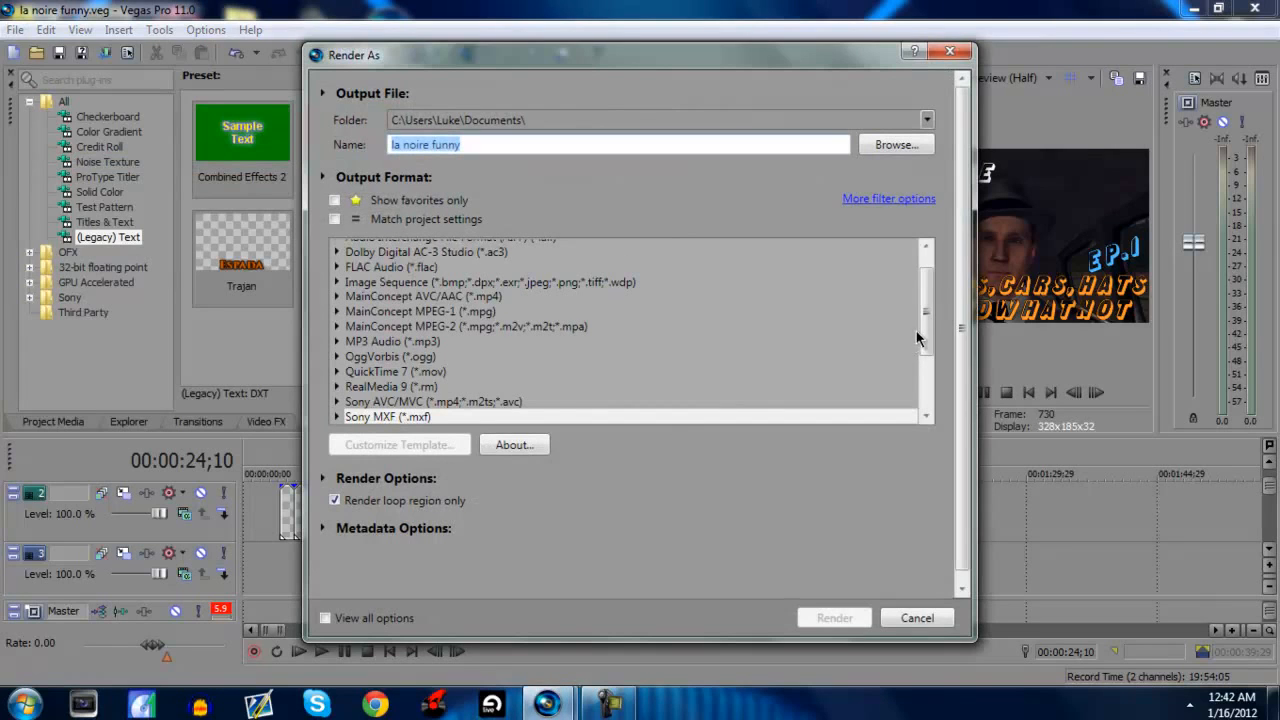
pyautogui.moveTo(923, 320); pyautogui.dragTo(923, 356)
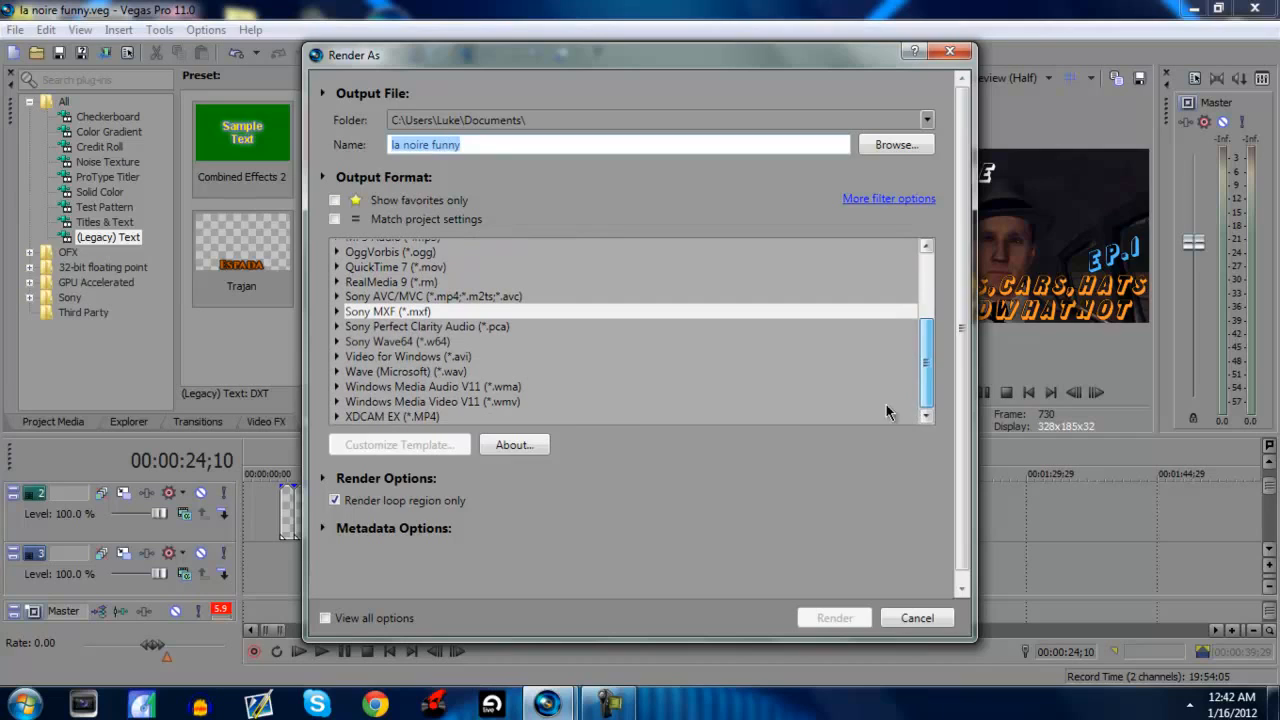
pyautogui.click(336, 407)
pyautogui.click(337, 402)
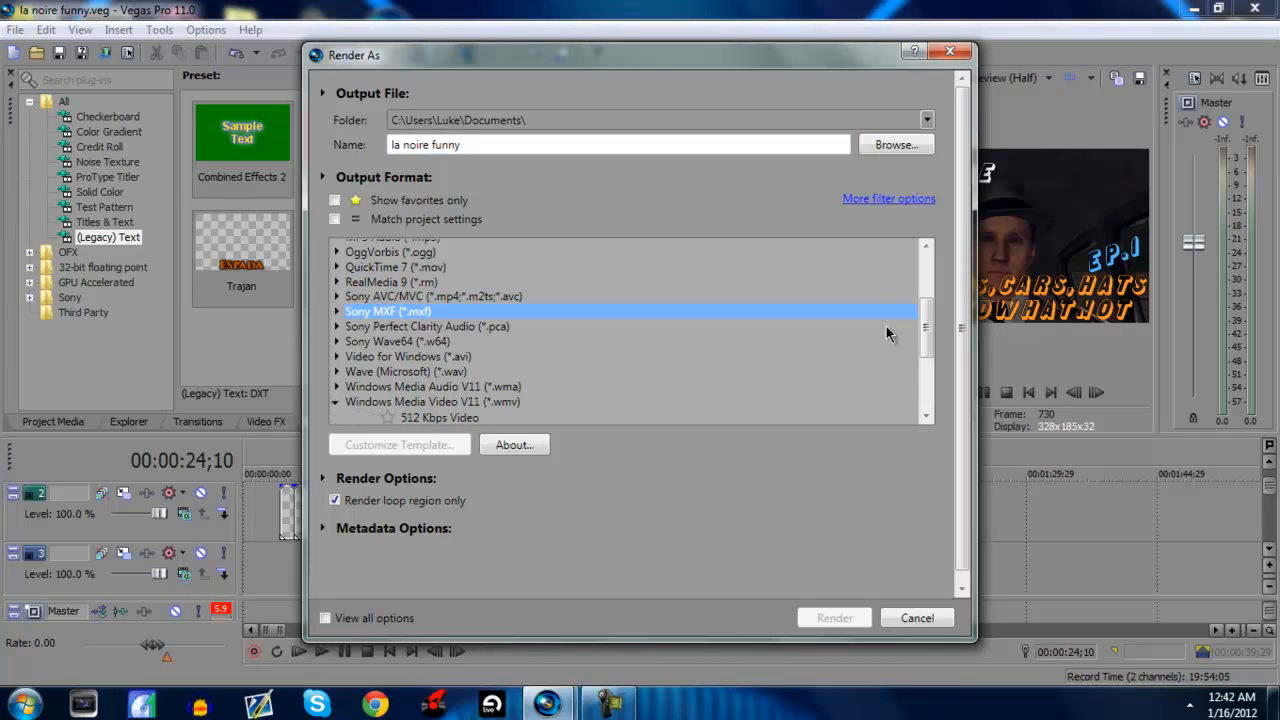
# Step: Mark the 6 Mbps HD 720-30p Video template as a favorite and select it as the render template
pyautogui.moveTo(926, 331); pyautogui.dragTo(935, 277)
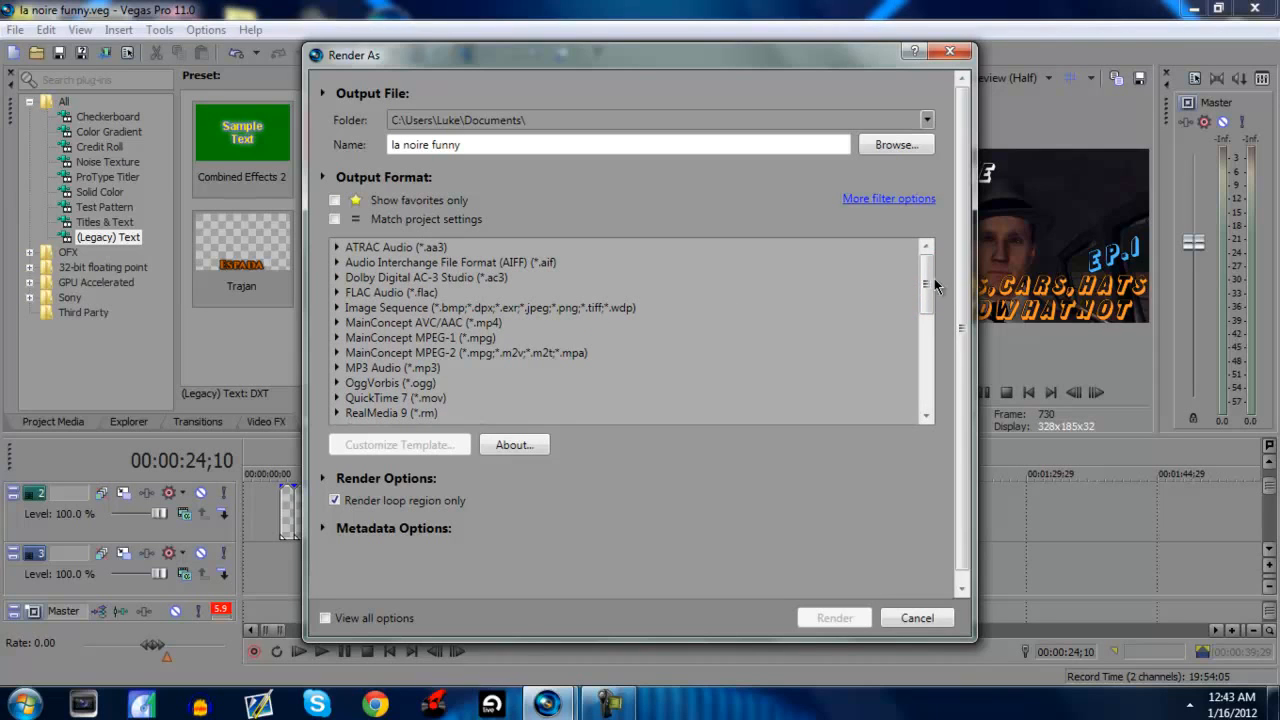
pyautogui.moveTo(924, 283); pyautogui.dragTo(916, 382)
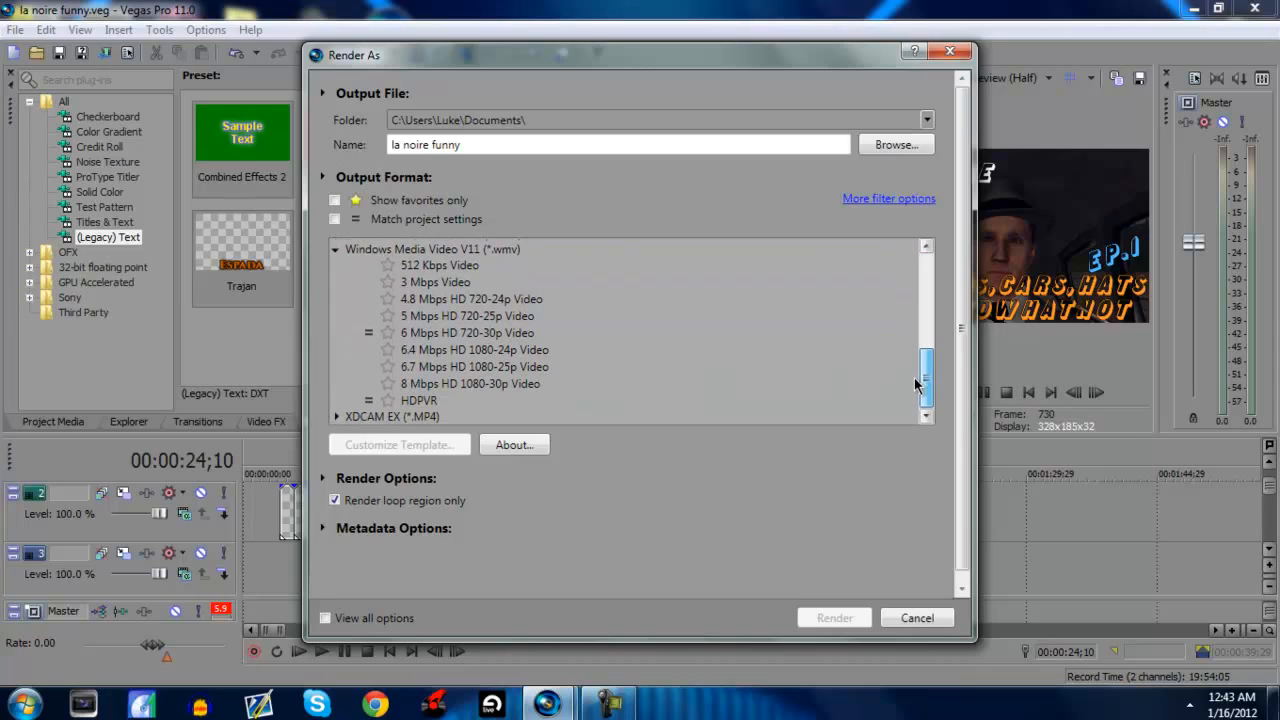
pyautogui.click(420, 400)
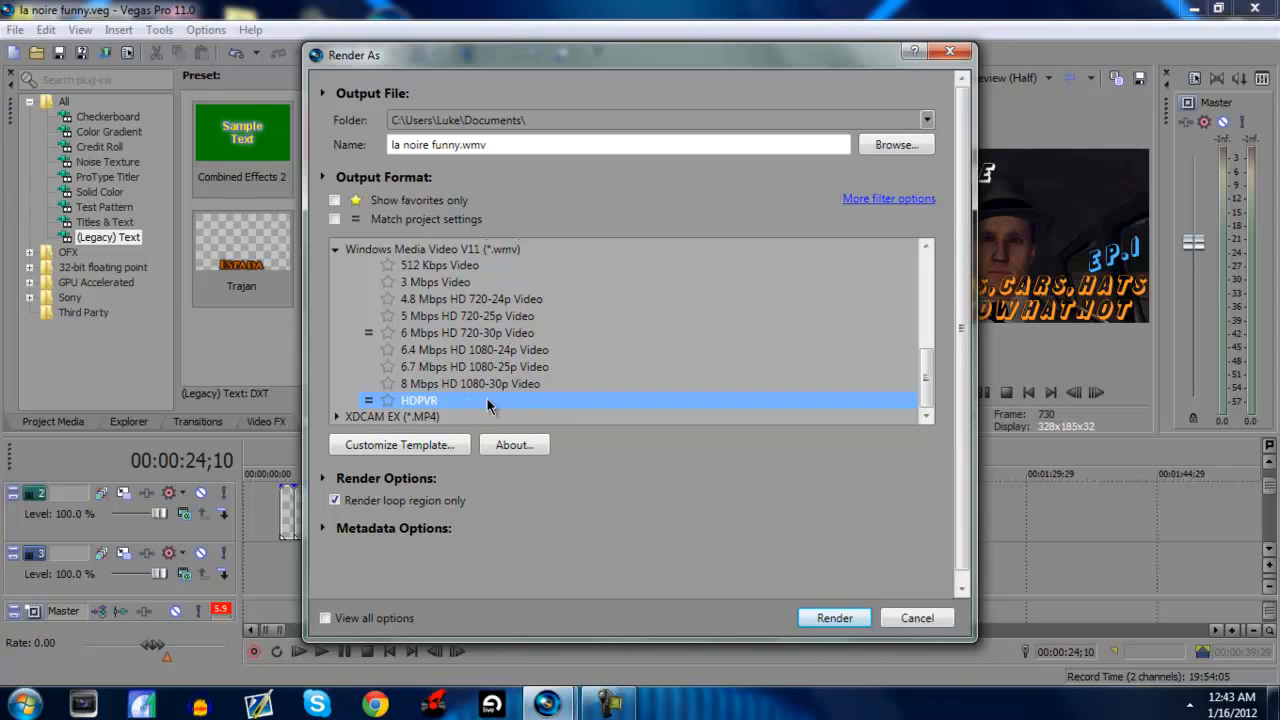
pyautogui.click(389, 337)
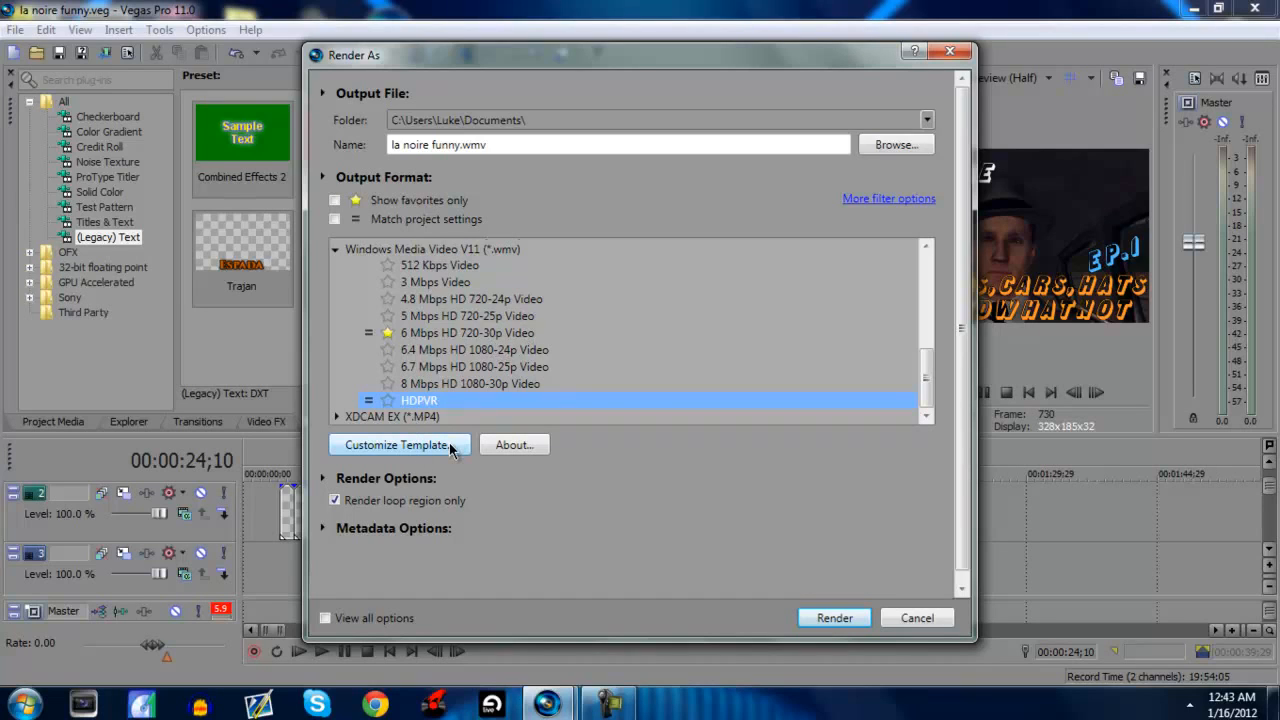
pyautogui.click(443, 333)
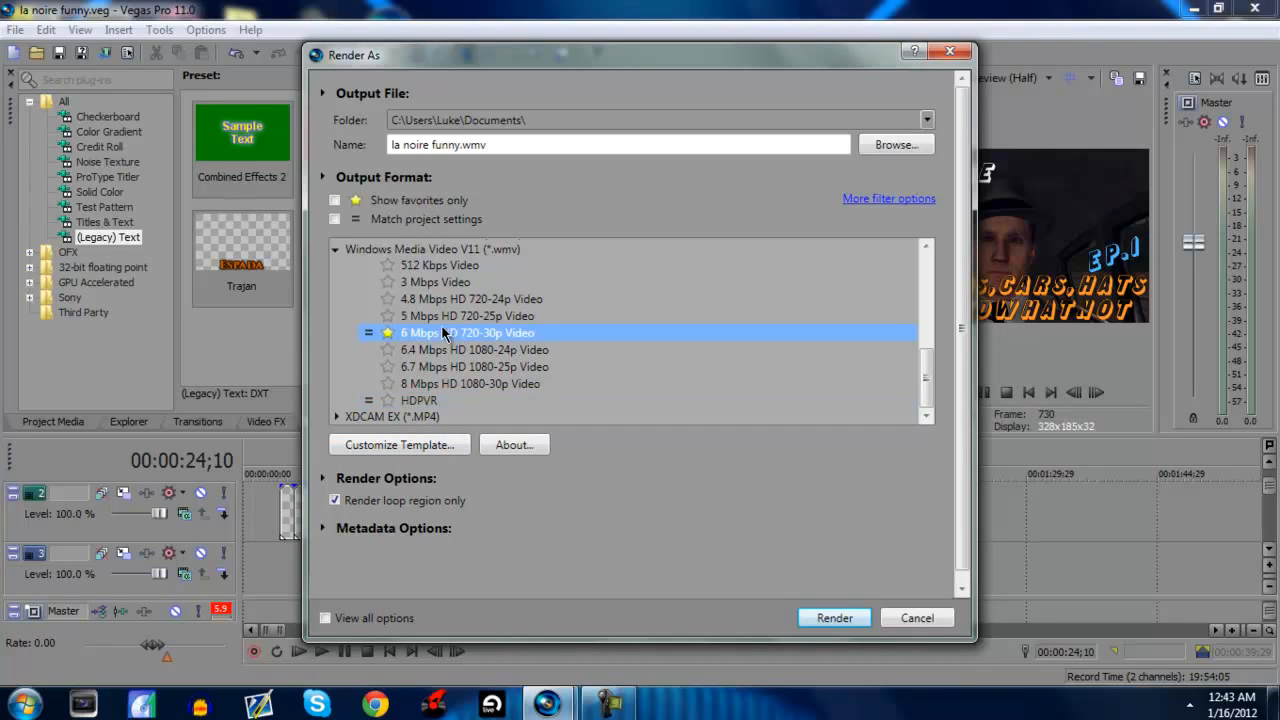
# Step: Customize the selected render template with video smoothness at 100 and a 1.000 (Square) pixel aspect ratio
pyautogui.click(437, 443)
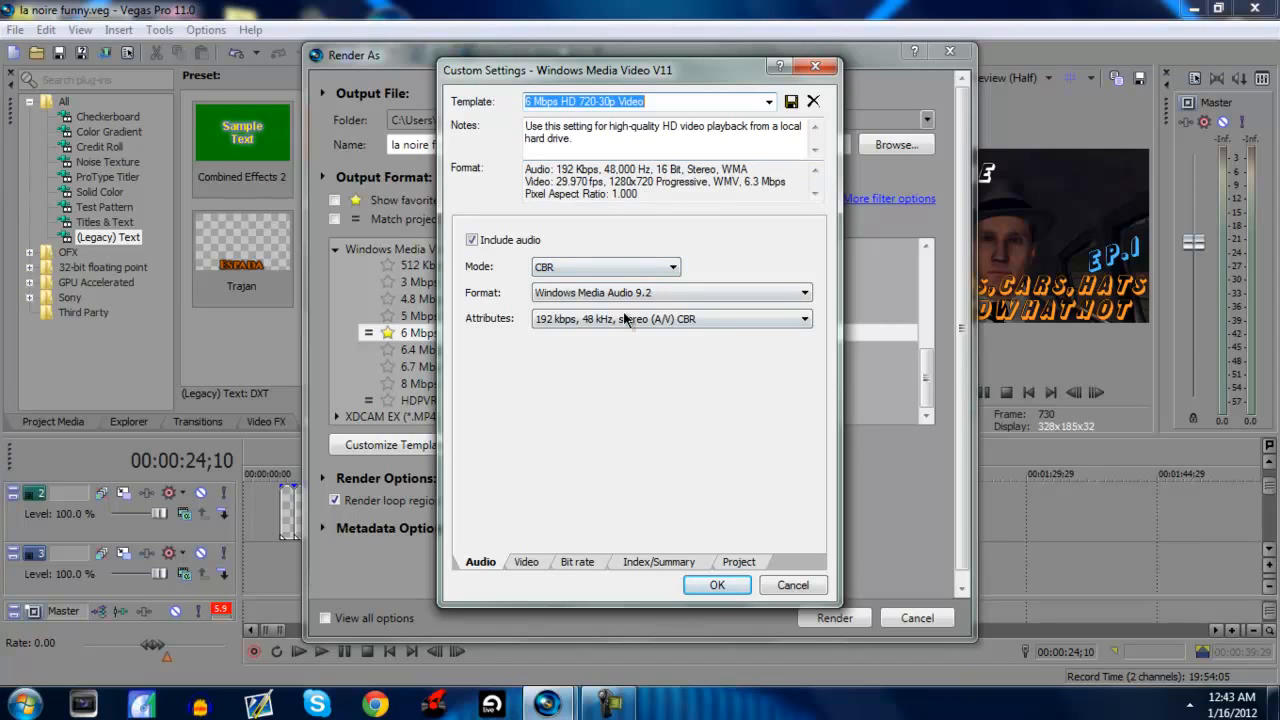
pyautogui.click(537, 563)
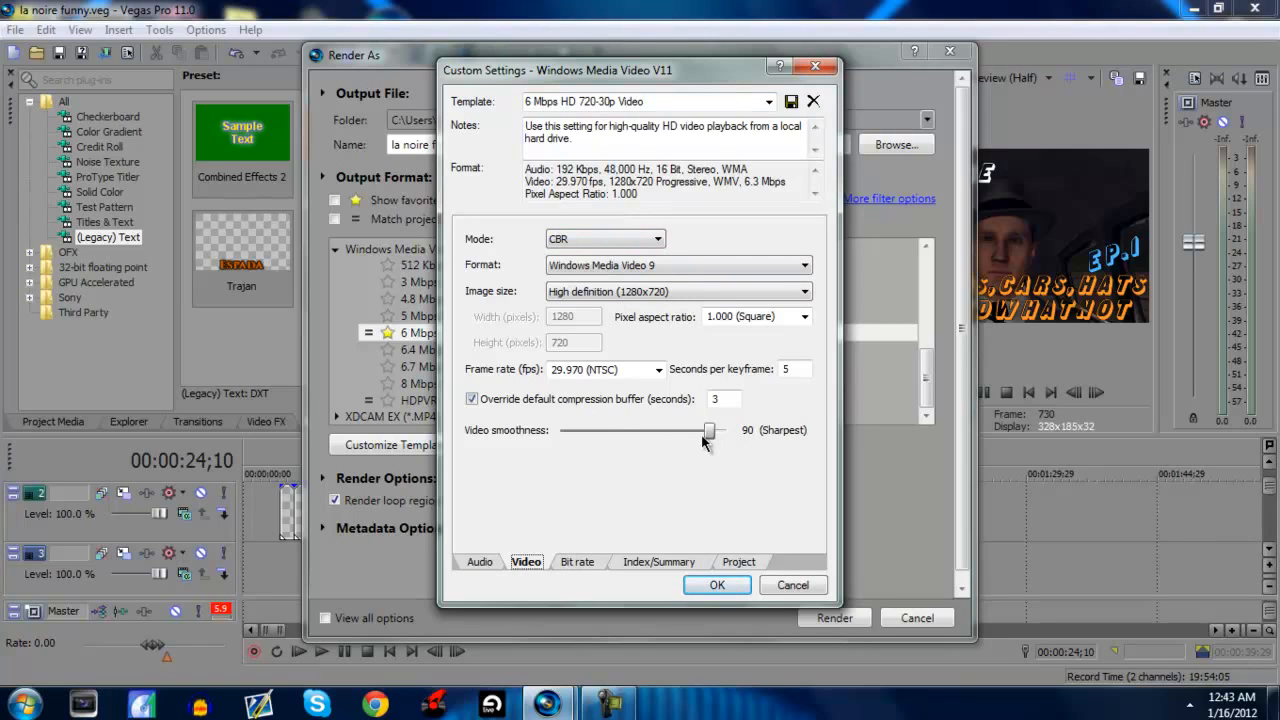
pyautogui.moveTo(712, 432); pyautogui.dragTo(757, 435)
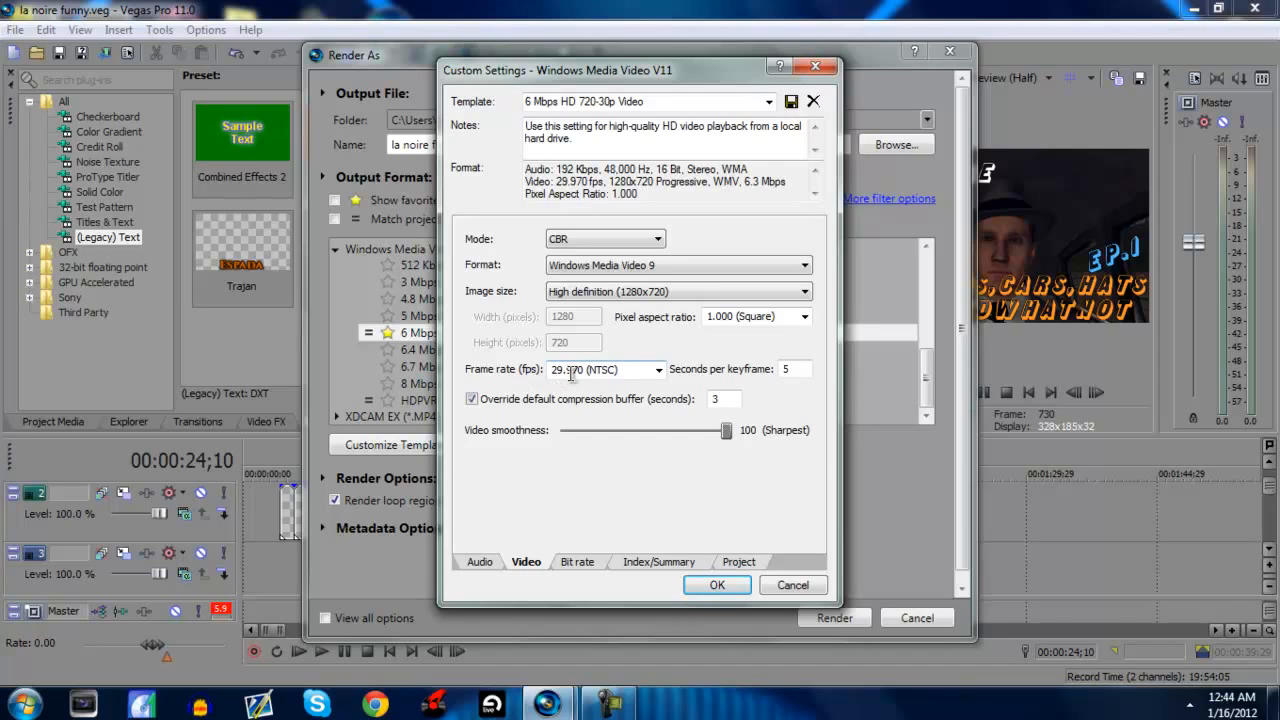
pyautogui.click(804, 317)
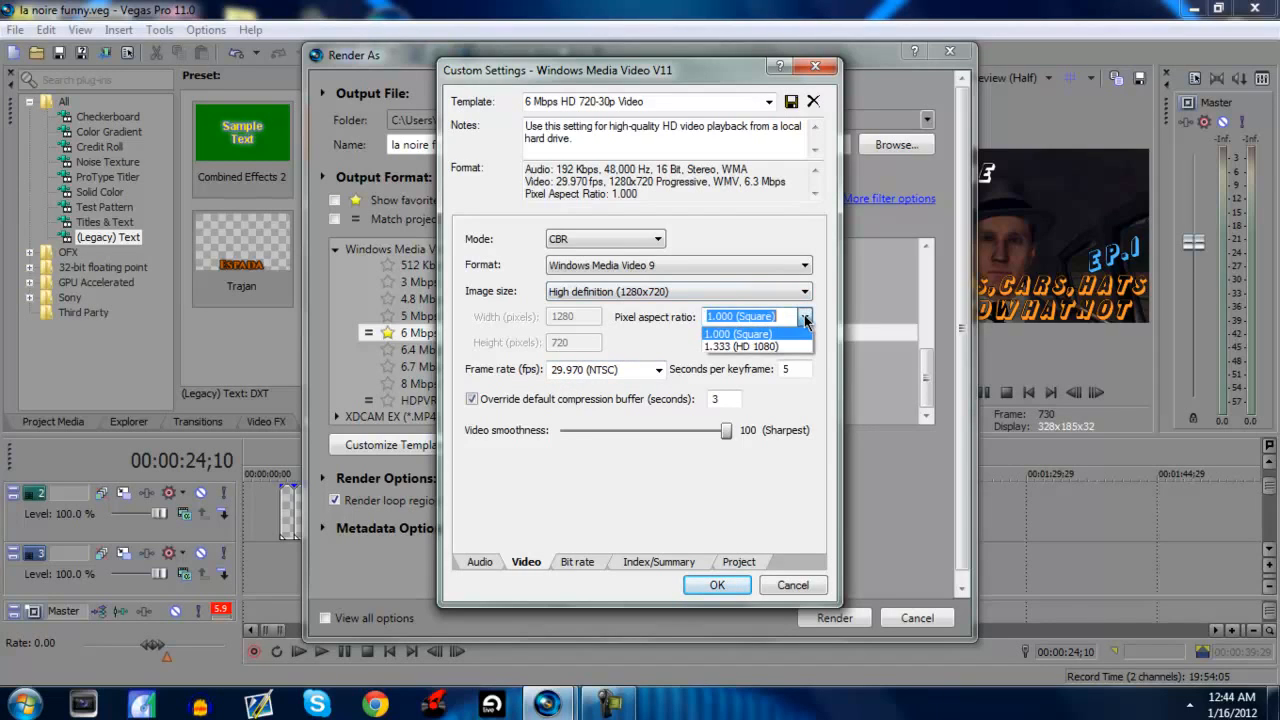
pyautogui.click(756, 336)
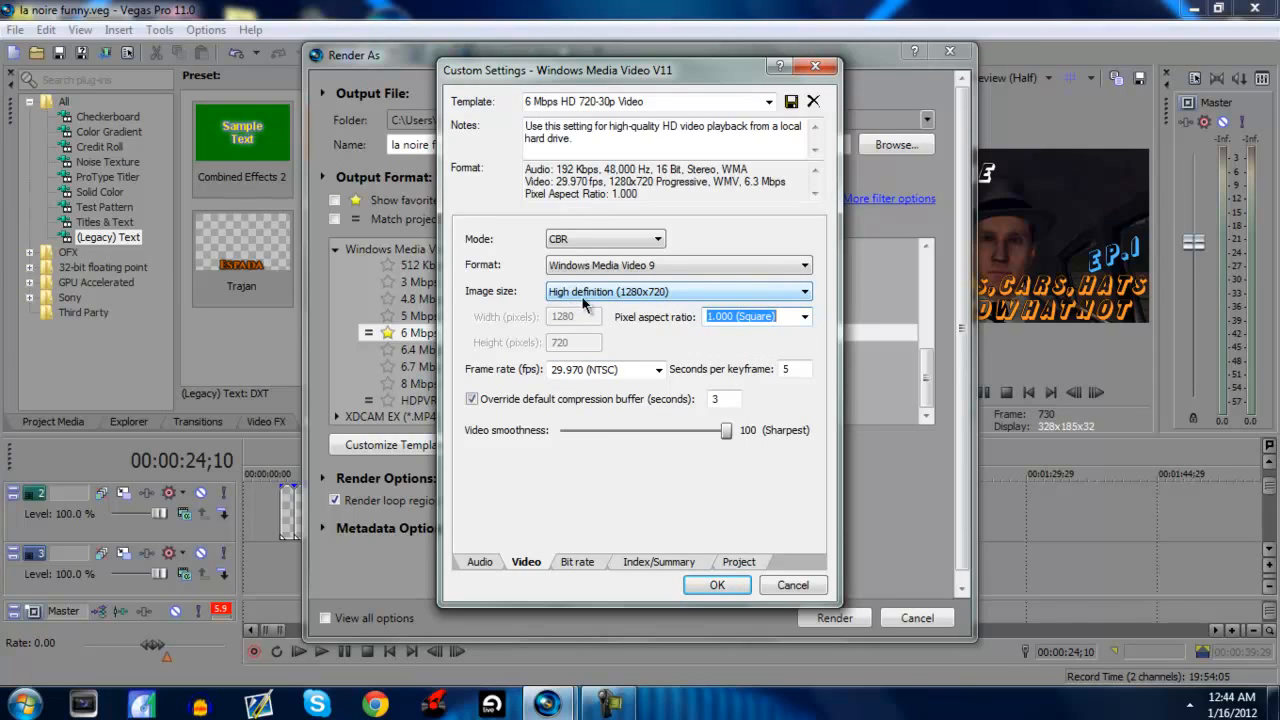
pyautogui.click(625, 266)
pyautogui.click(625, 266)
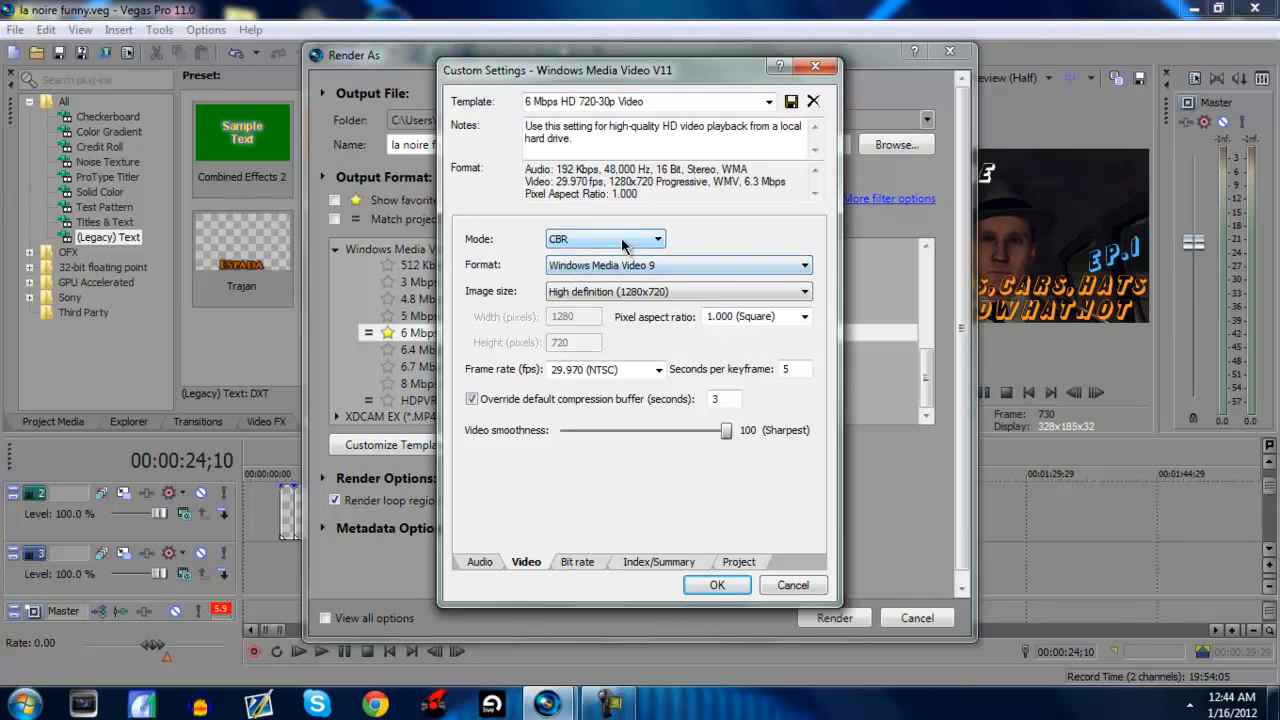
# Step: Check the template's bit rate and index/summary settings, set the video rendering quality to Best, and apply the custom settings
pyautogui.click(597, 565)
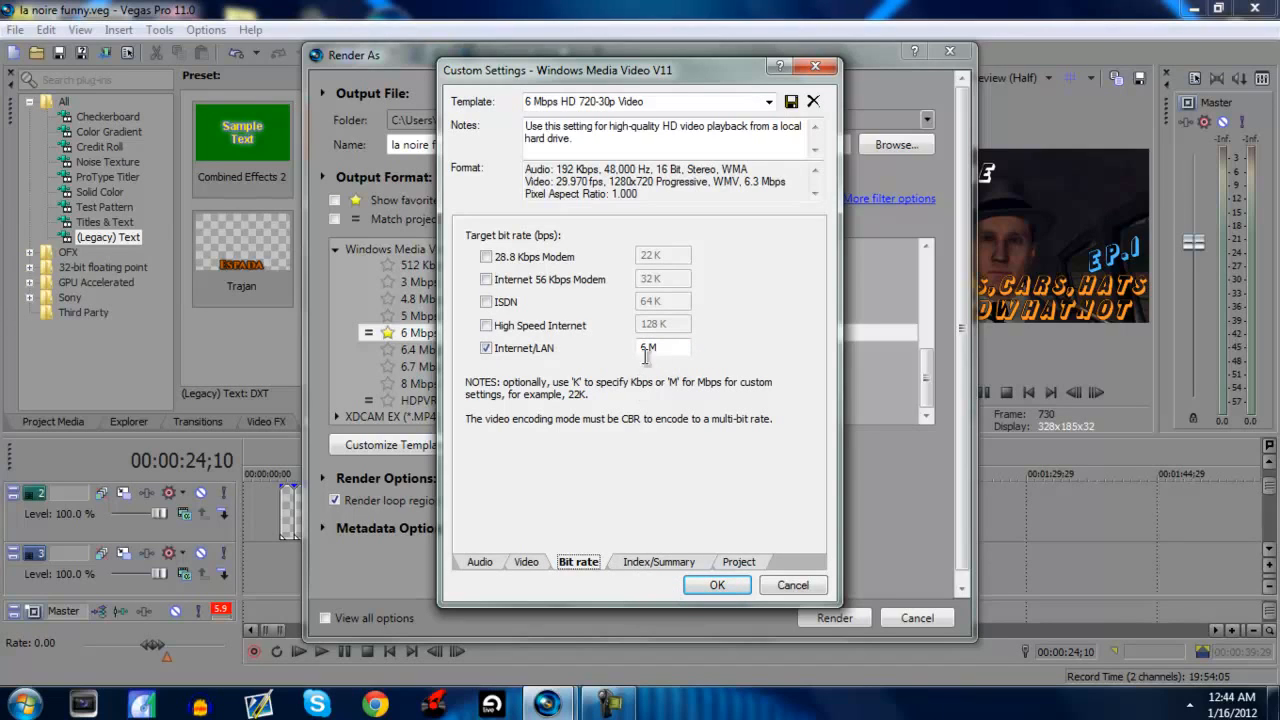
pyautogui.click(665, 562)
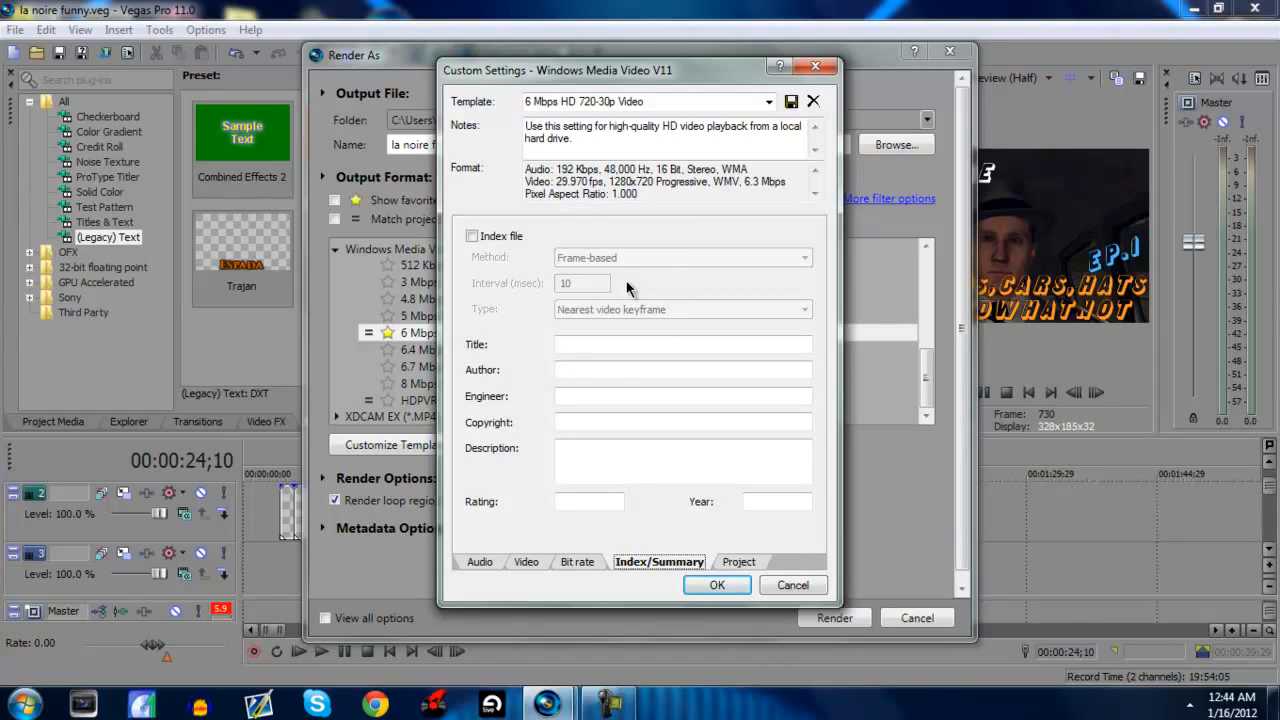
pyautogui.click(730, 562)
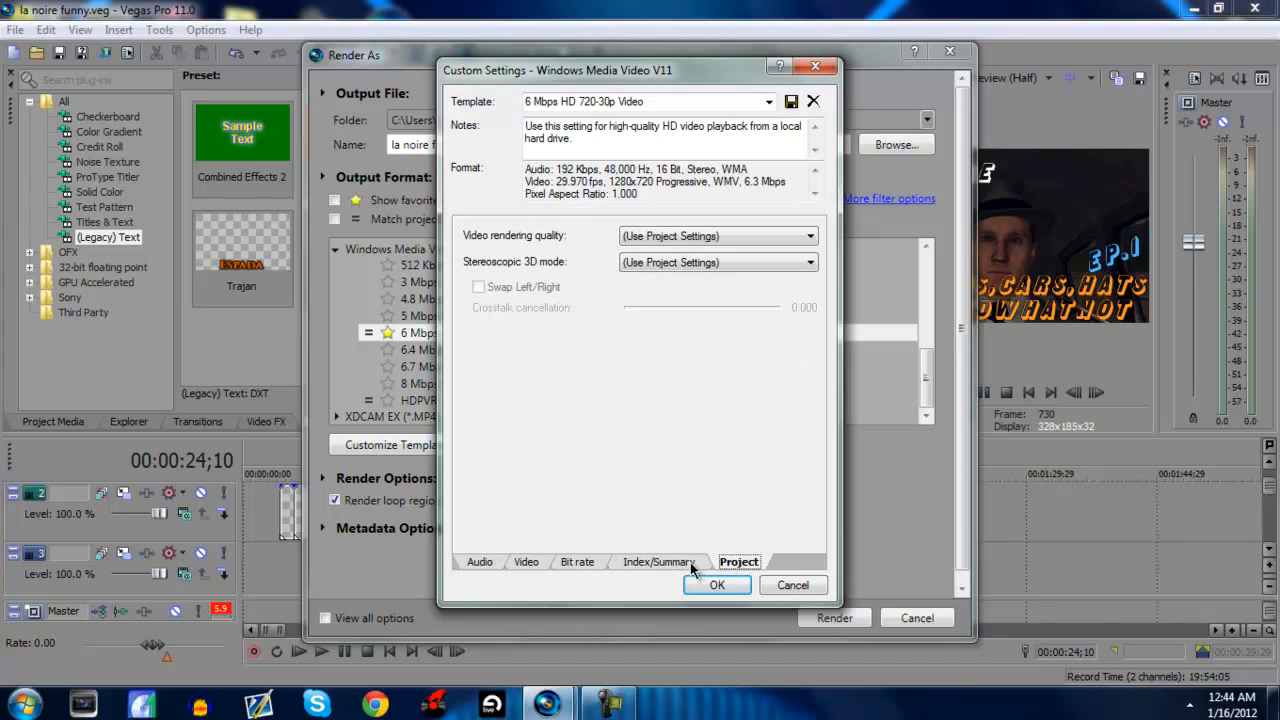
pyautogui.click(690, 562)
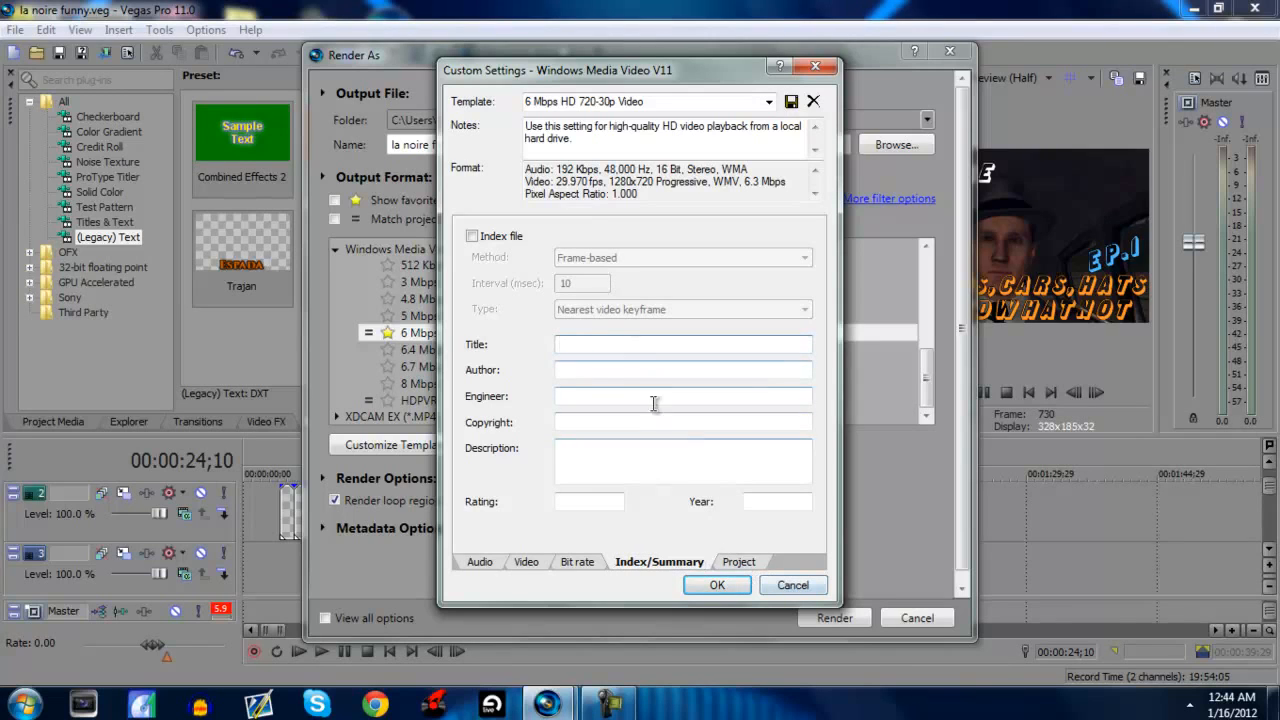
pyautogui.click(737, 562)
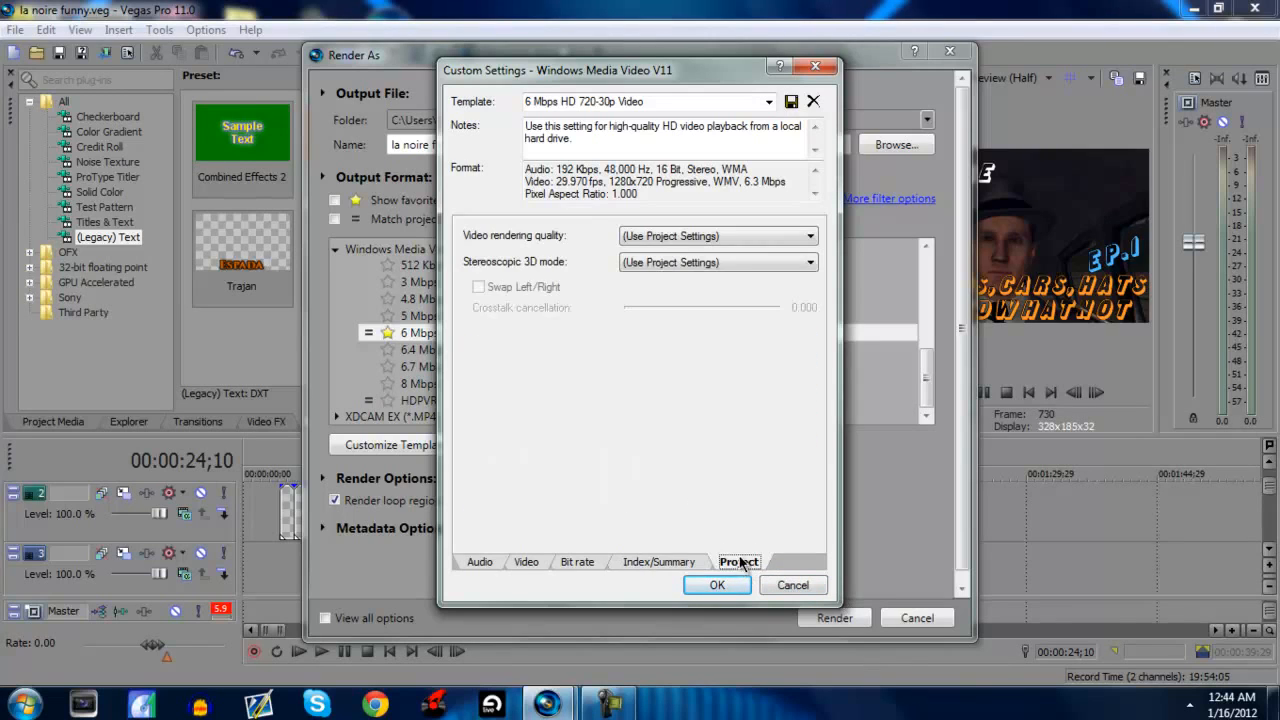
pyautogui.click(745, 236)
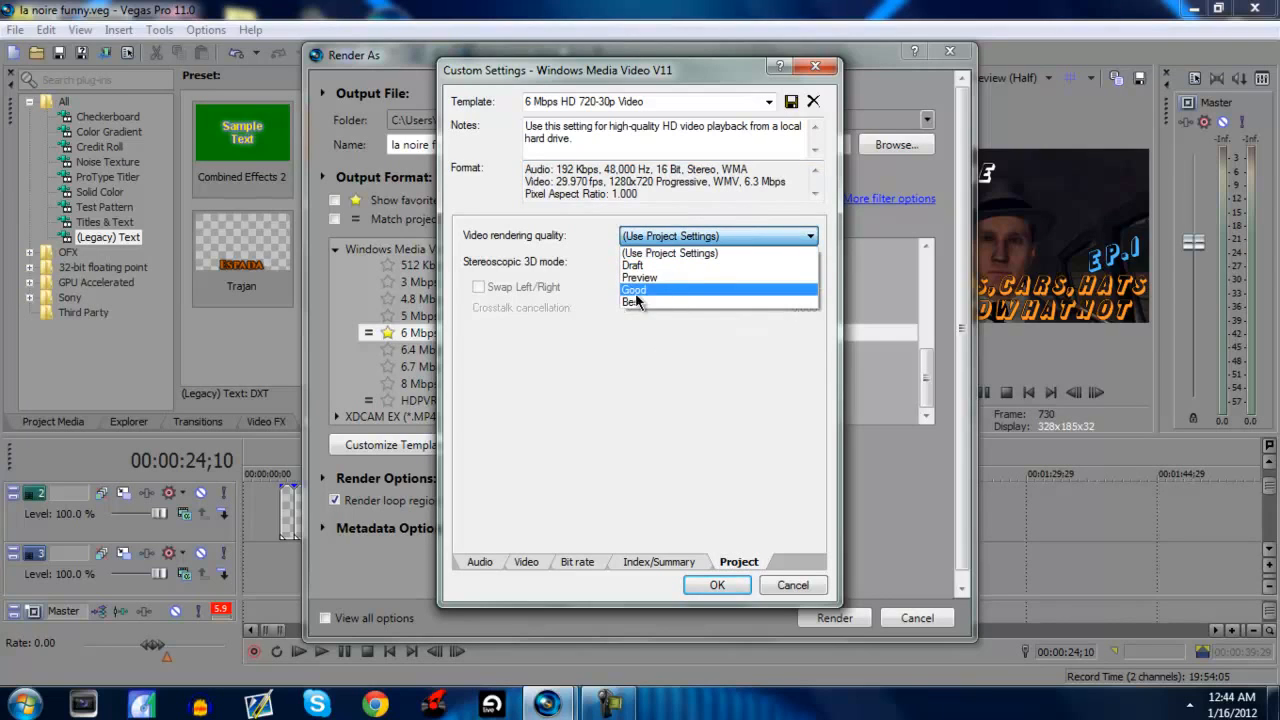
pyautogui.click(706, 297)
pyautogui.click(707, 260)
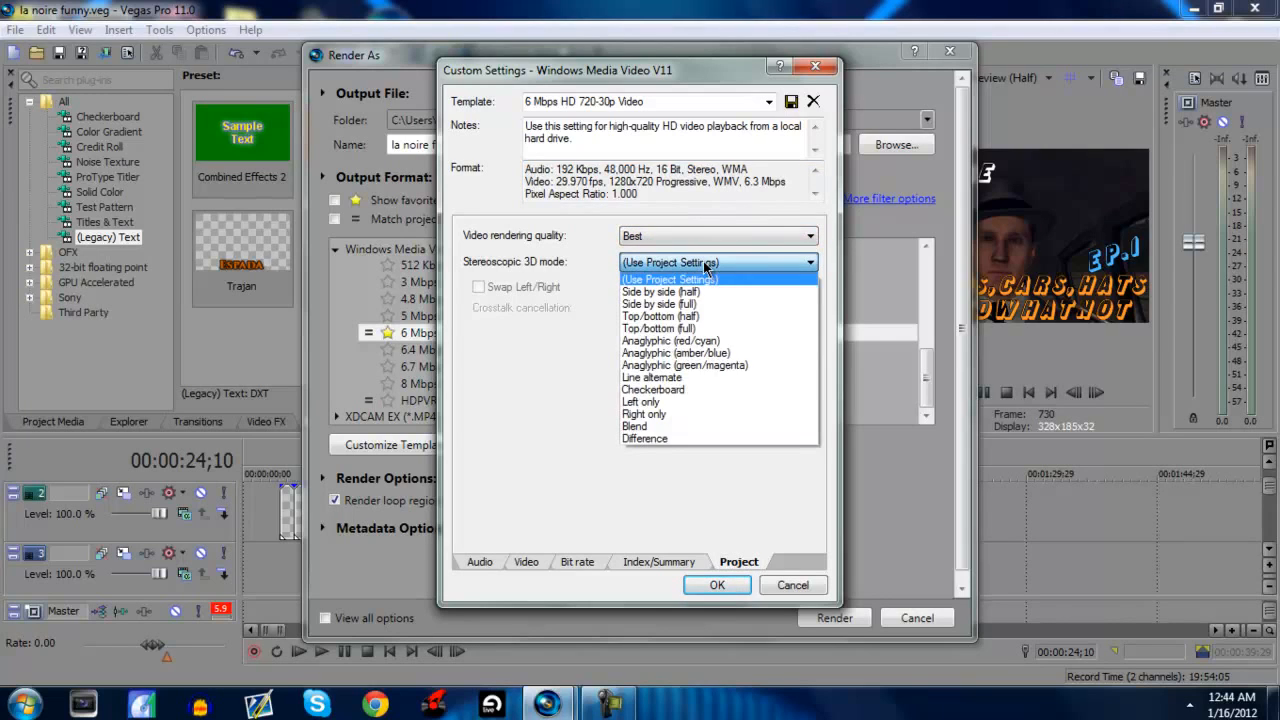
pyautogui.click(707, 262)
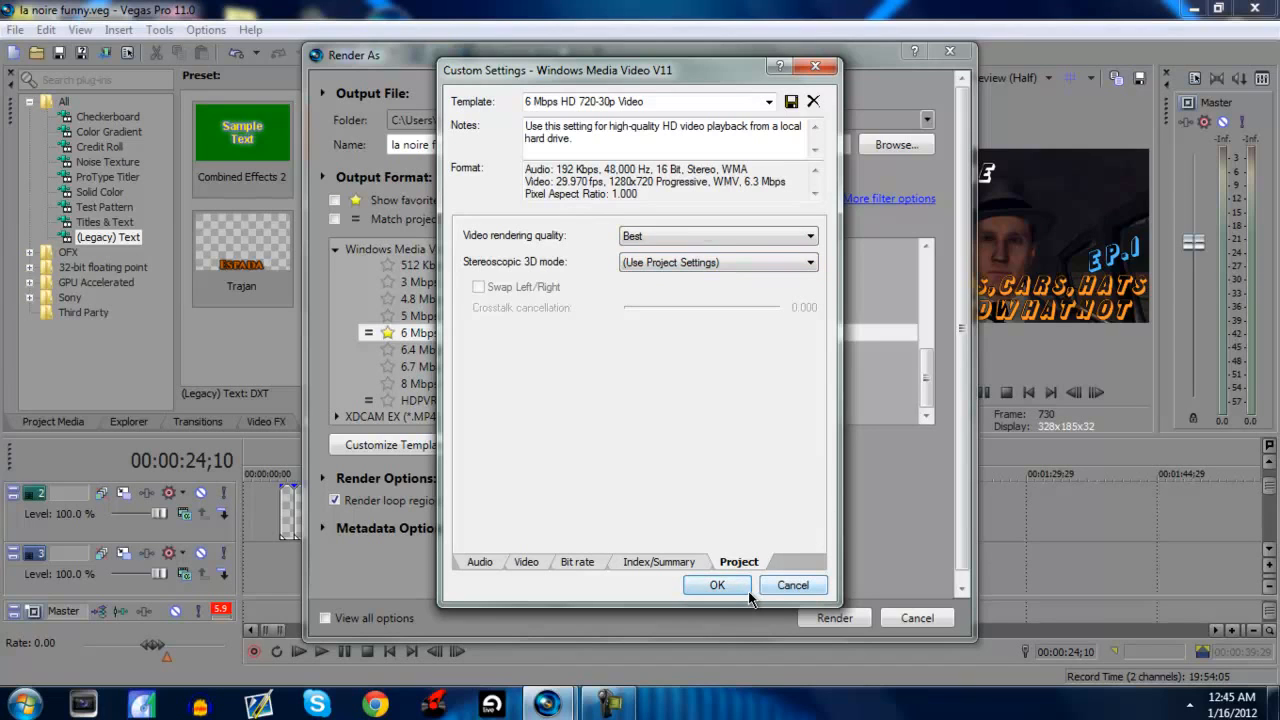
pyautogui.click(717, 586)
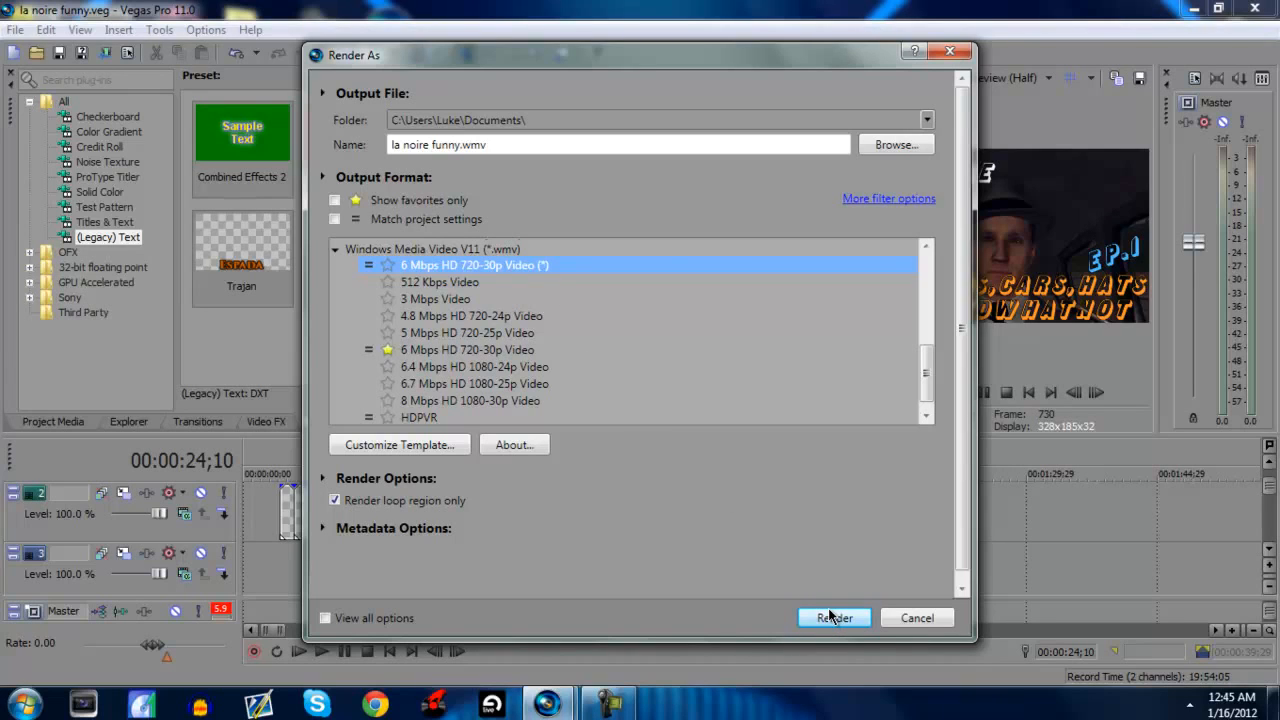
# Step: Browse for the render's output location to the YouTube folder inside HD - PVR on the Desktop
pyautogui.click(622, 146)
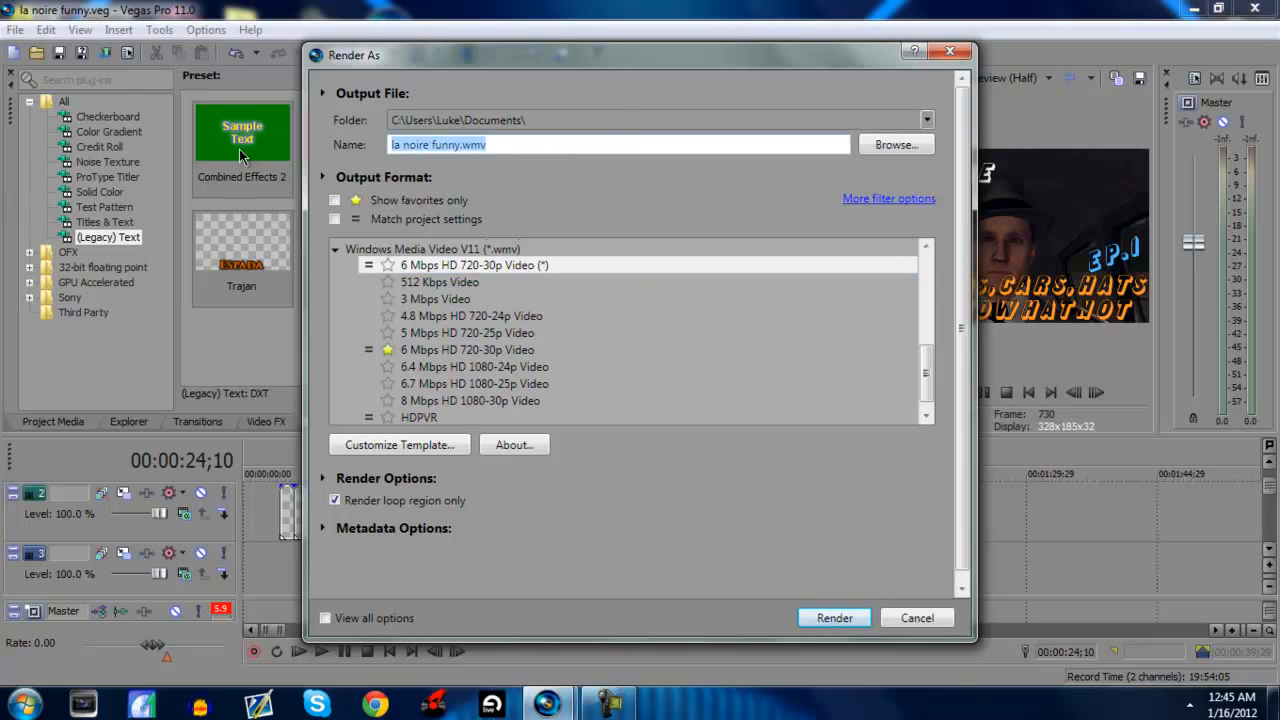
pyautogui.click(927, 120)
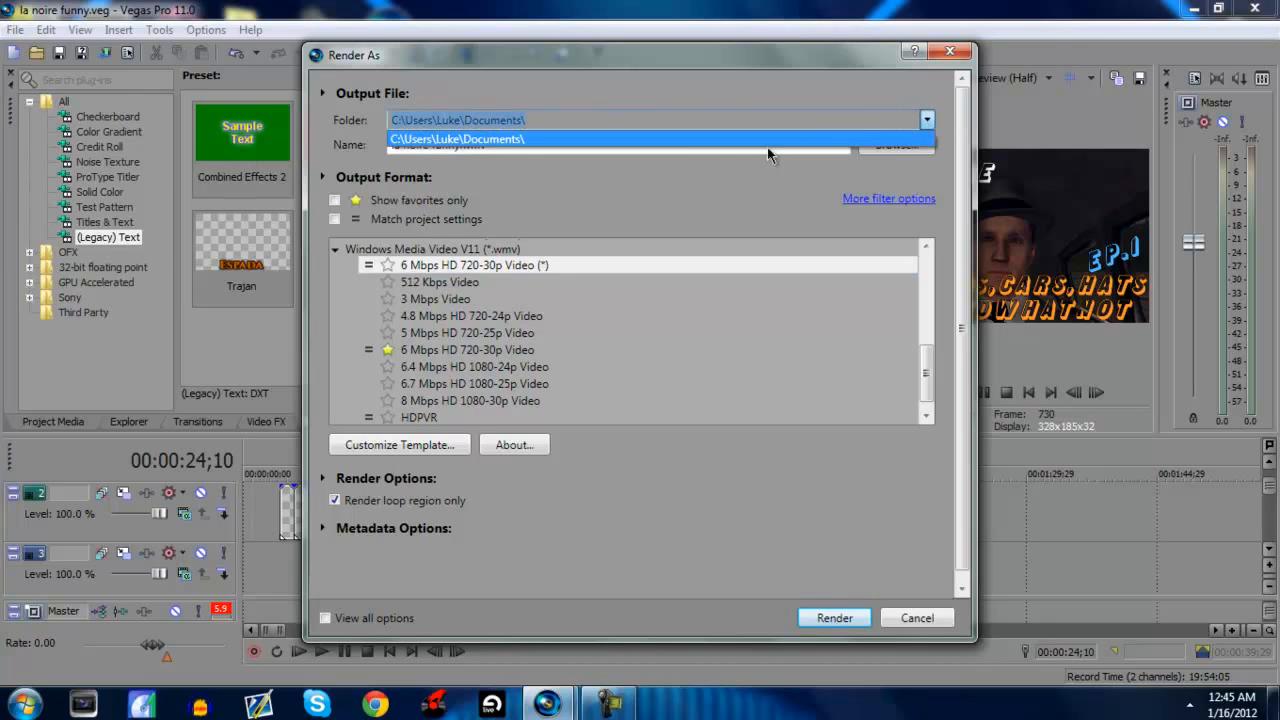
pyautogui.click(813, 118)
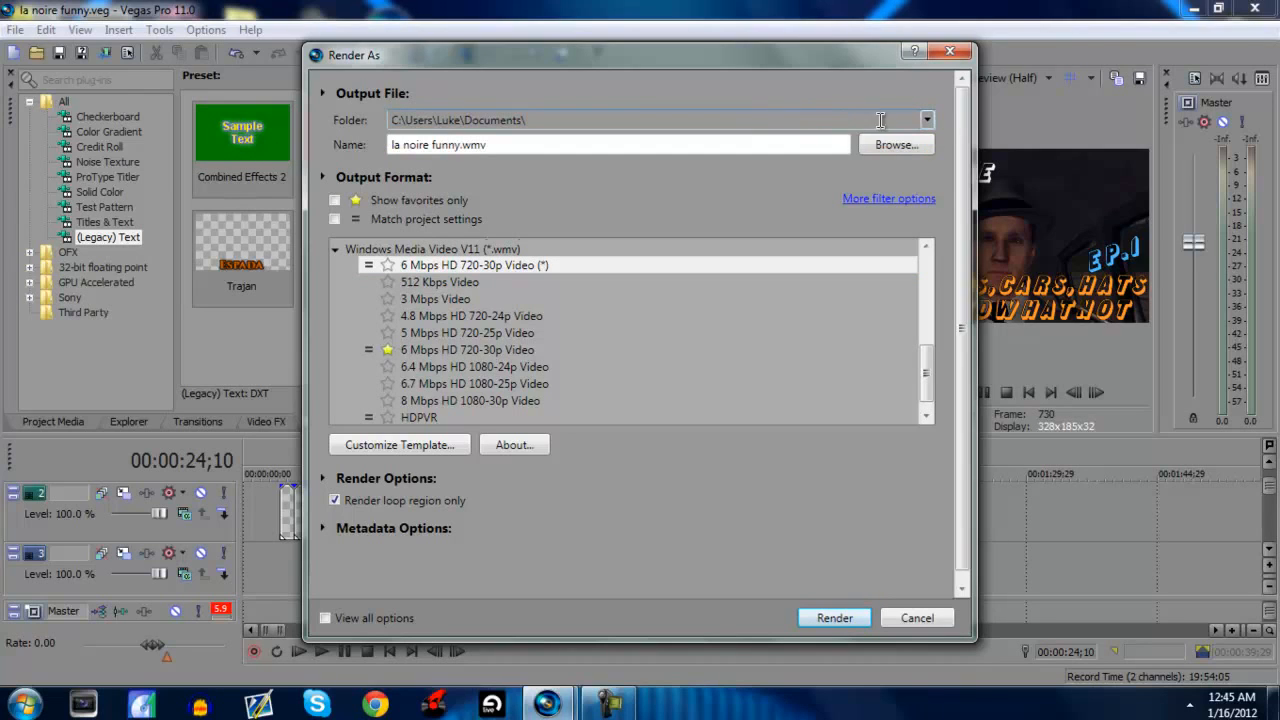
pyautogui.click(915, 144)
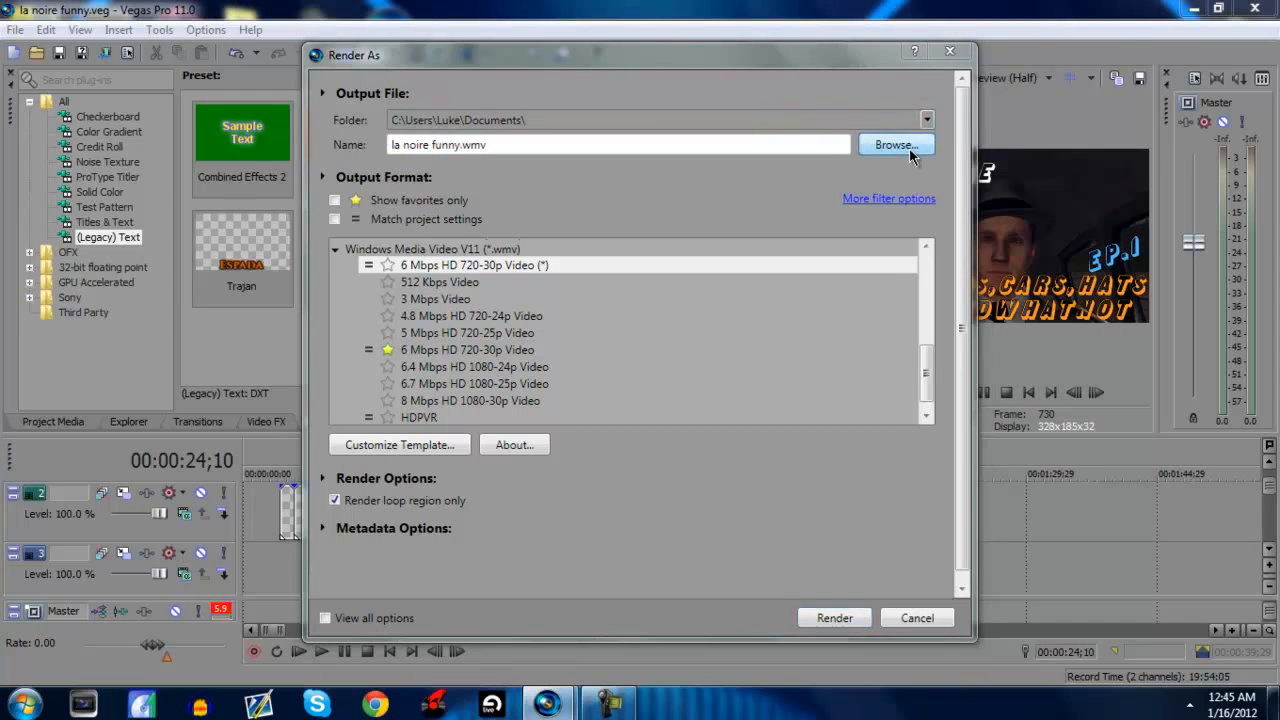
pyautogui.click(424, 245)
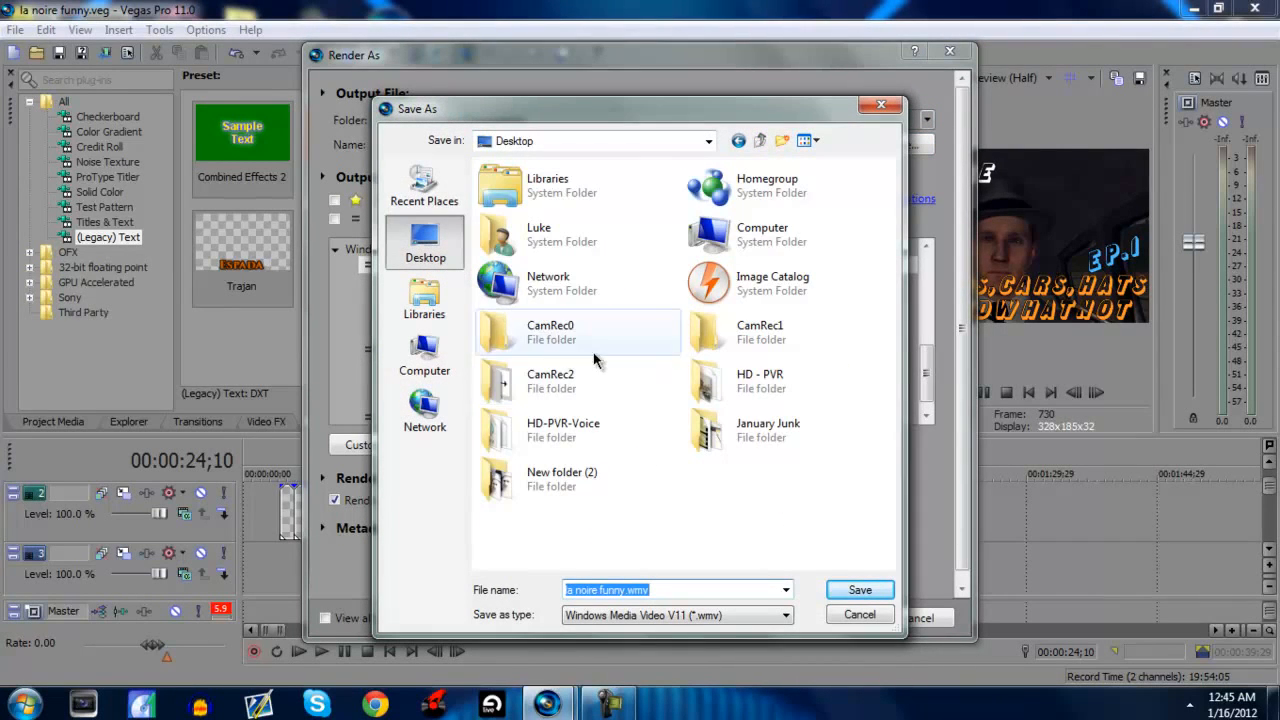
pyautogui.doubleClick(703, 388)
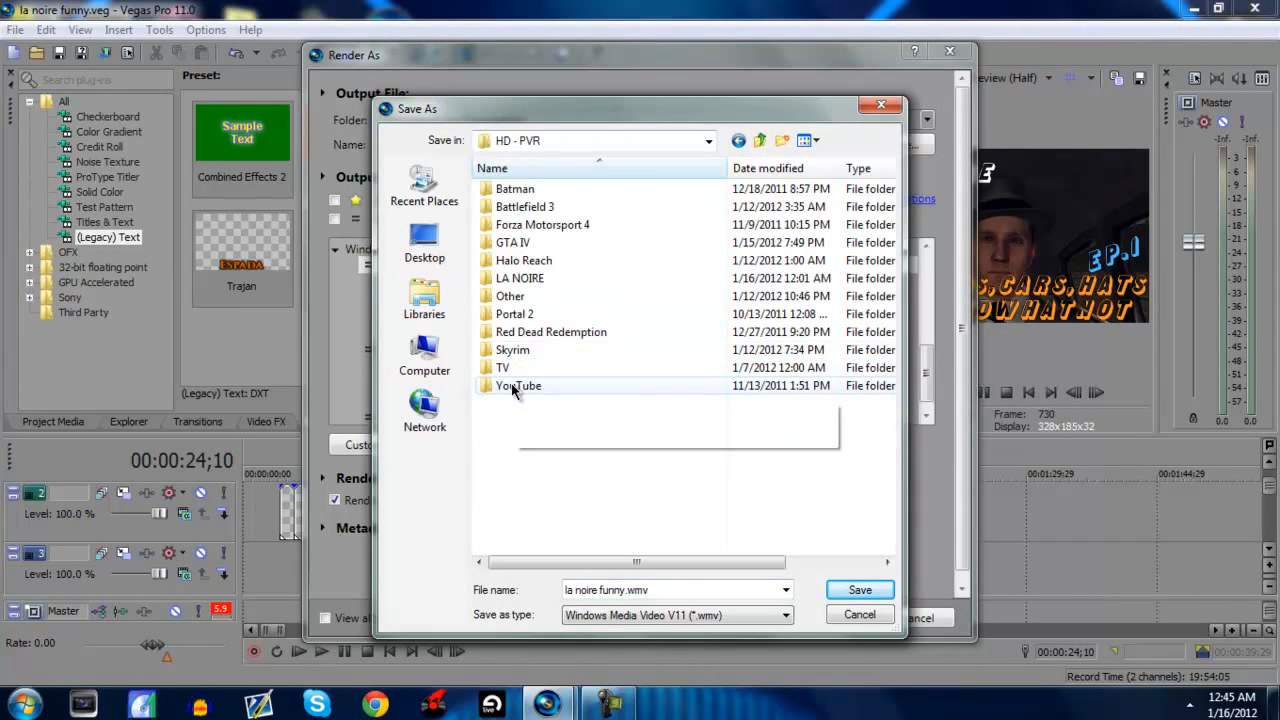
pyautogui.doubleClick(505, 462)
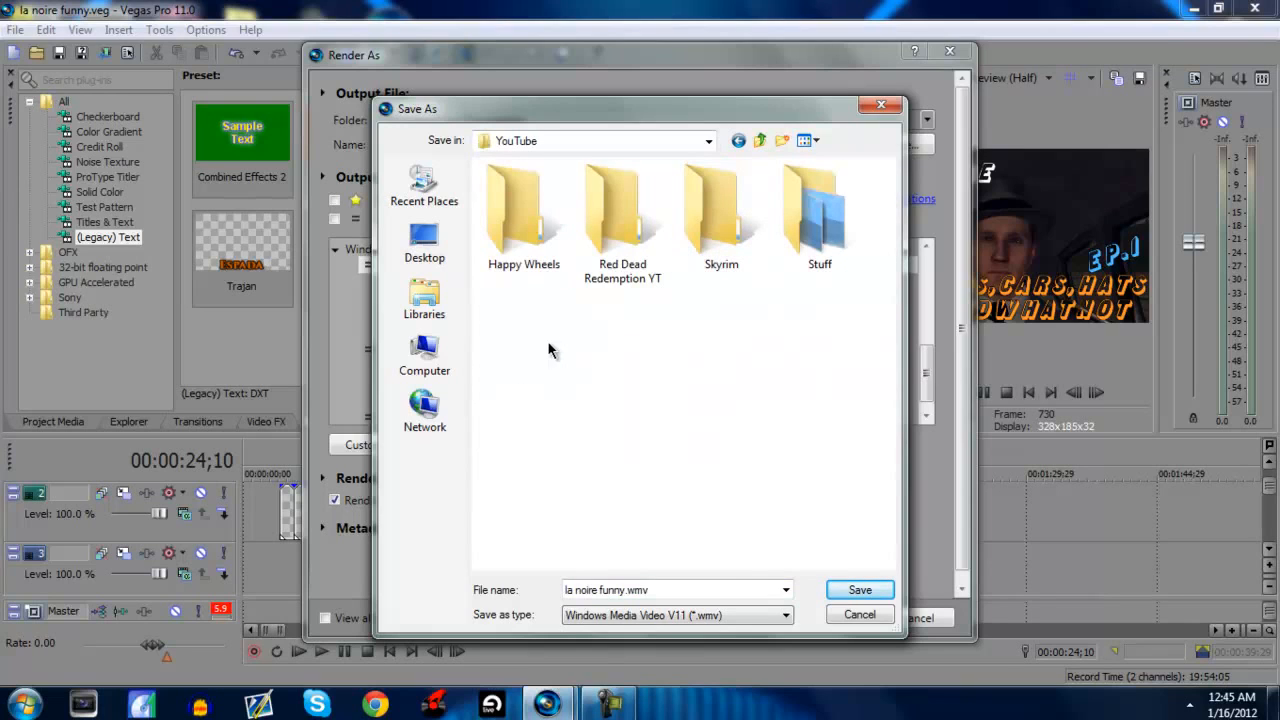
# Step: Create a new folder named Blooper Series inside the YouTube folder and open it
pyautogui.rightClick(549, 344)
pyautogui.moveTo(610, 548)
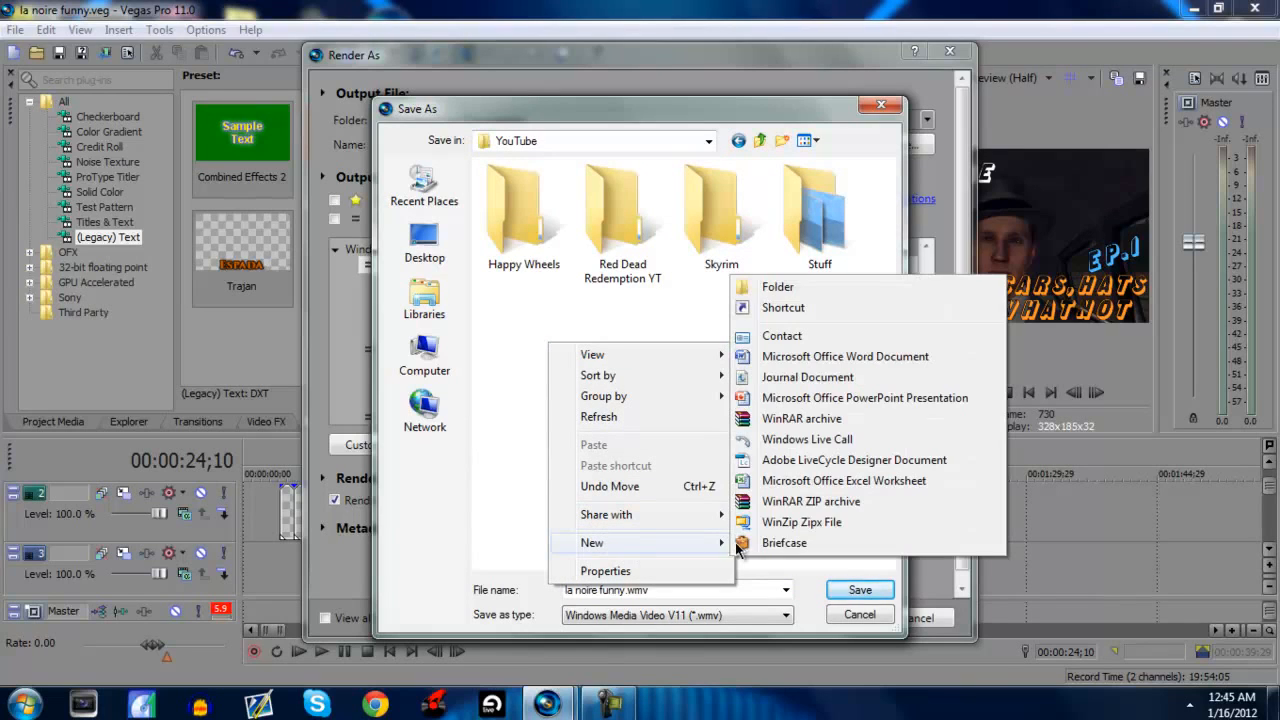
pyautogui.click(788, 287)
pyautogui.press('BackSpace')
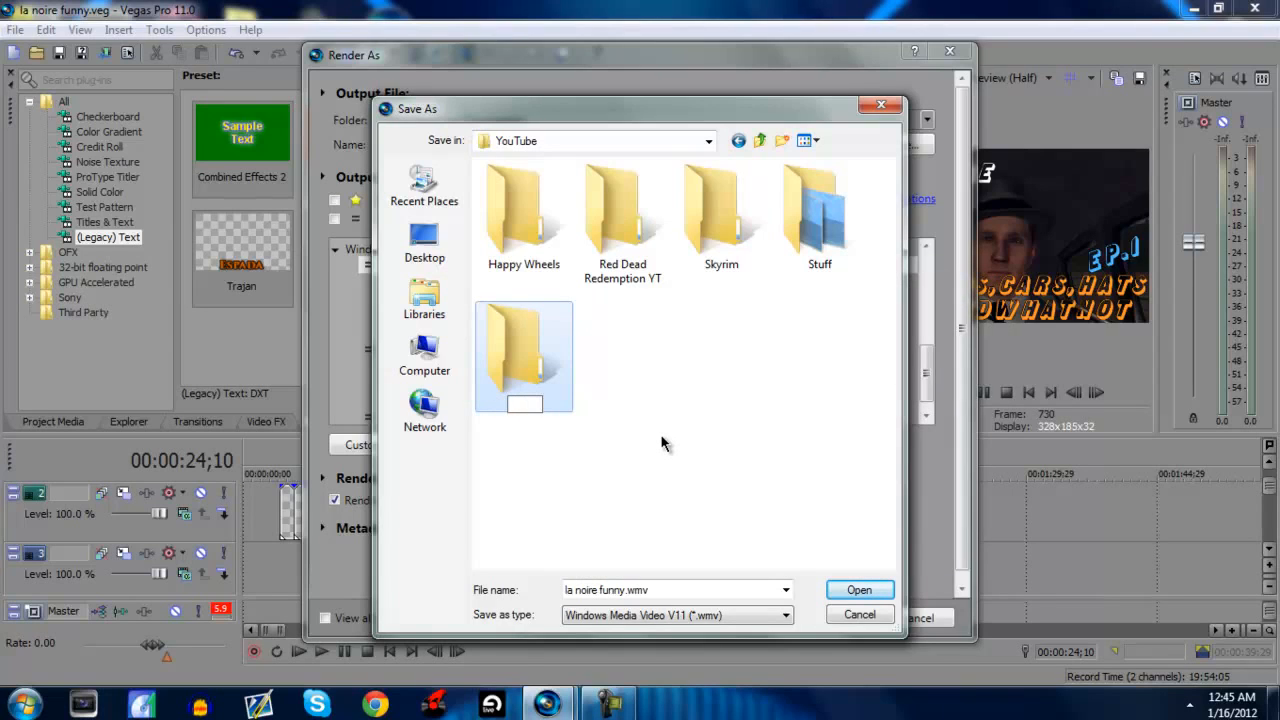
pyautogui.write('Blooper Series')
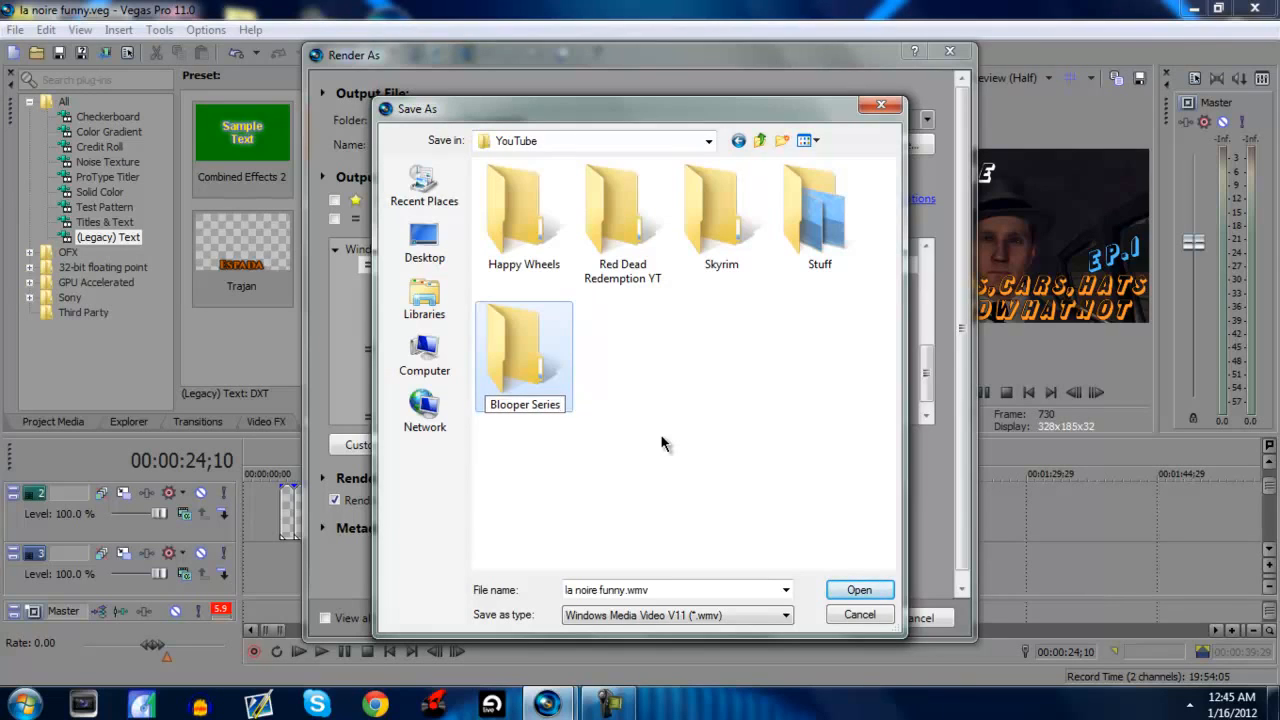
pyautogui.press('Return')
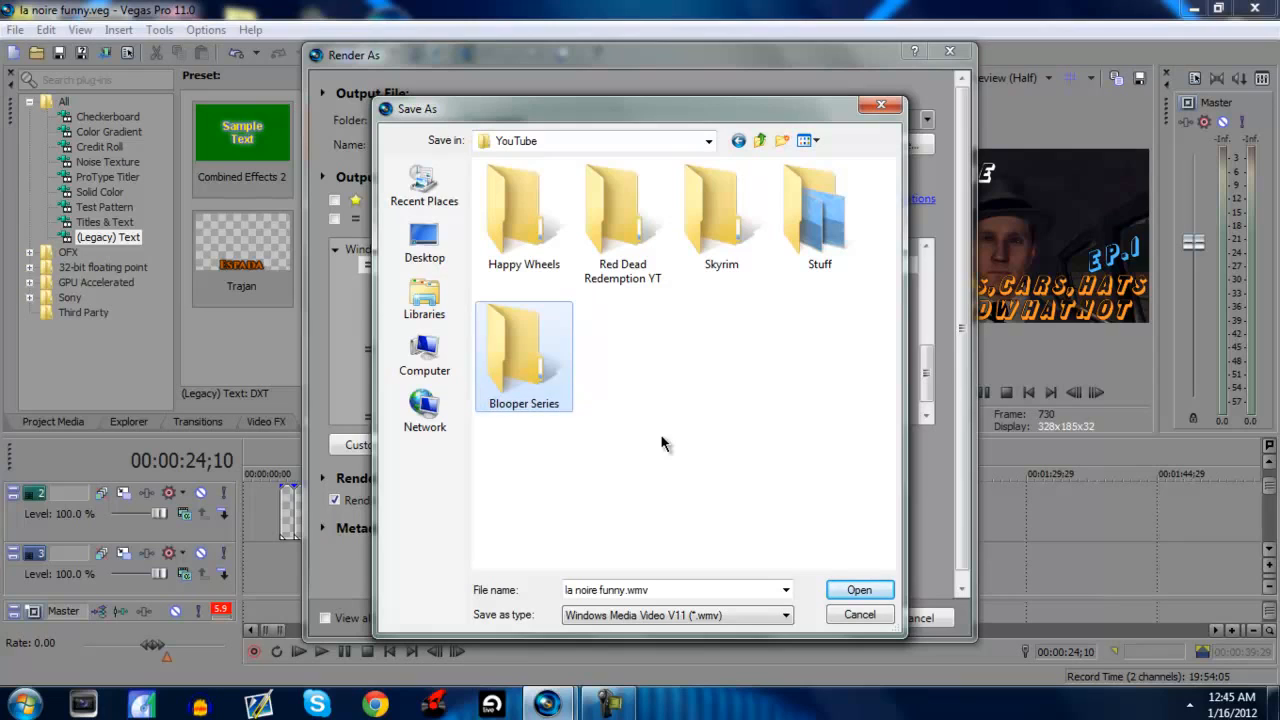
pyautogui.doubleClick(552, 390)
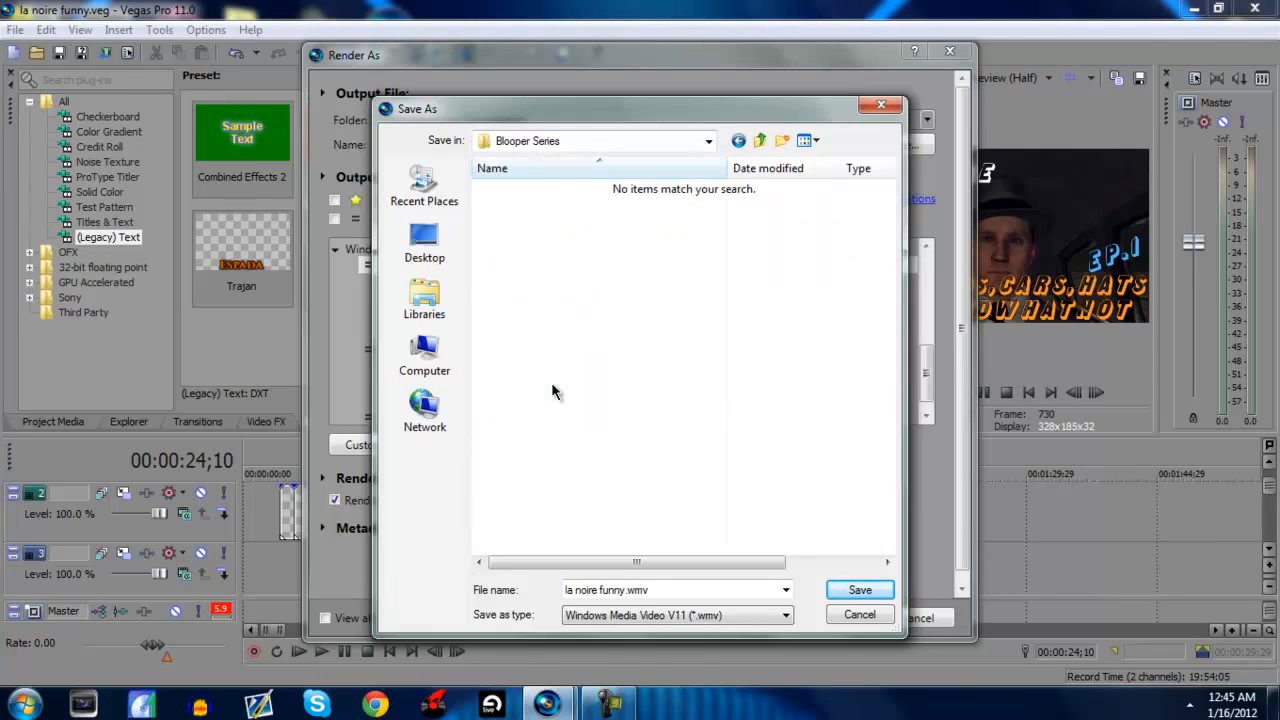
# Step: Name the output file La Noire and set it to save in the Blooper Series folder
pyautogui.click(755, 590)
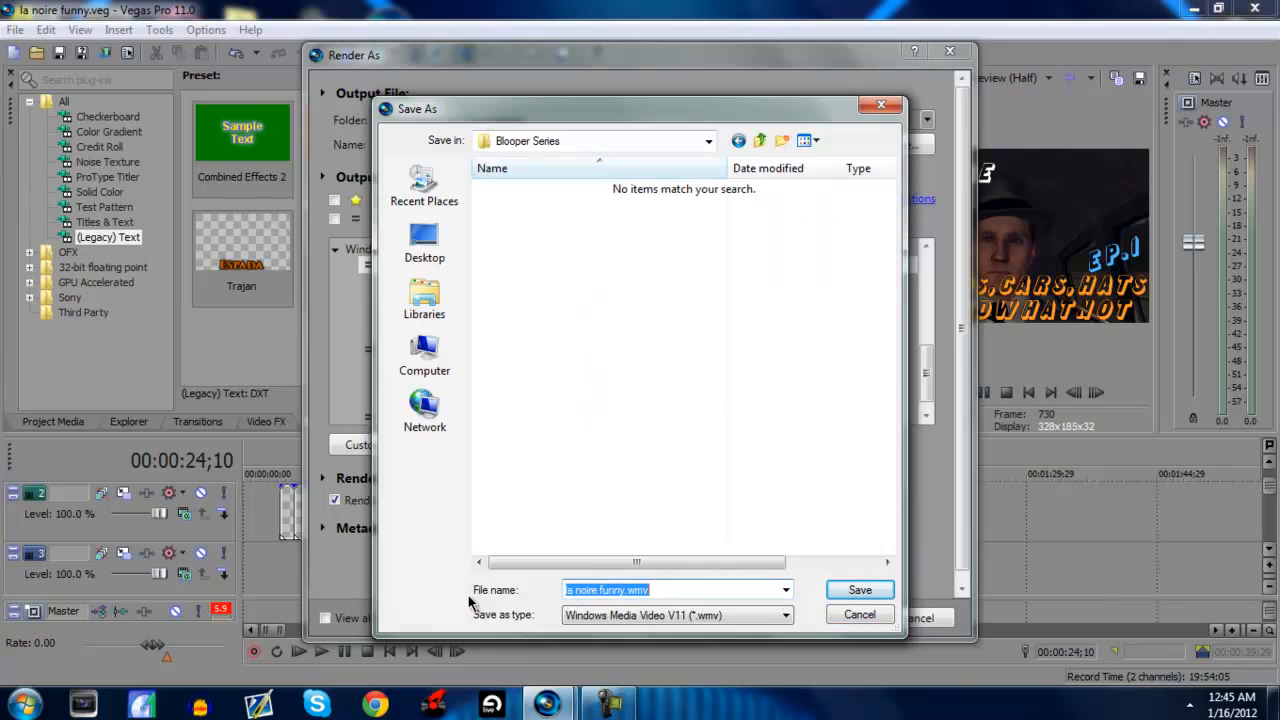
pyautogui.press('BackSpace')
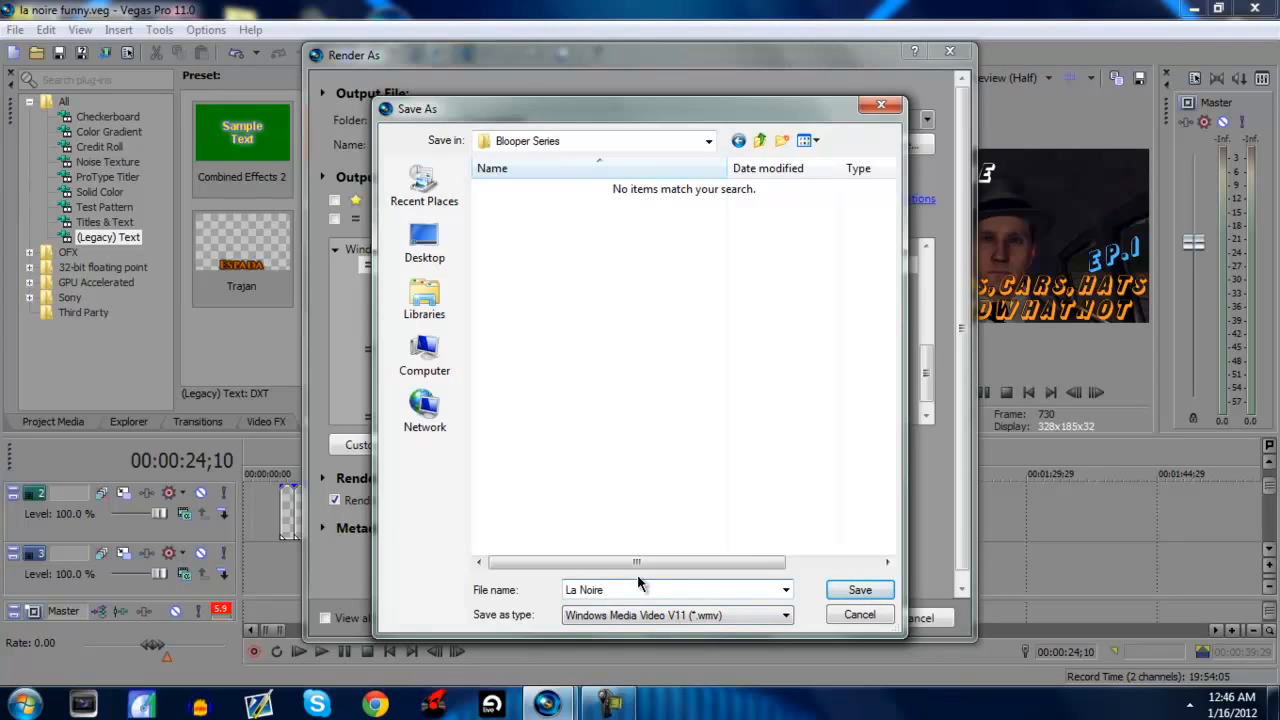
pyautogui.press('BackSpace')
pyautogui.write('!')
pyautogui.click(860, 590)
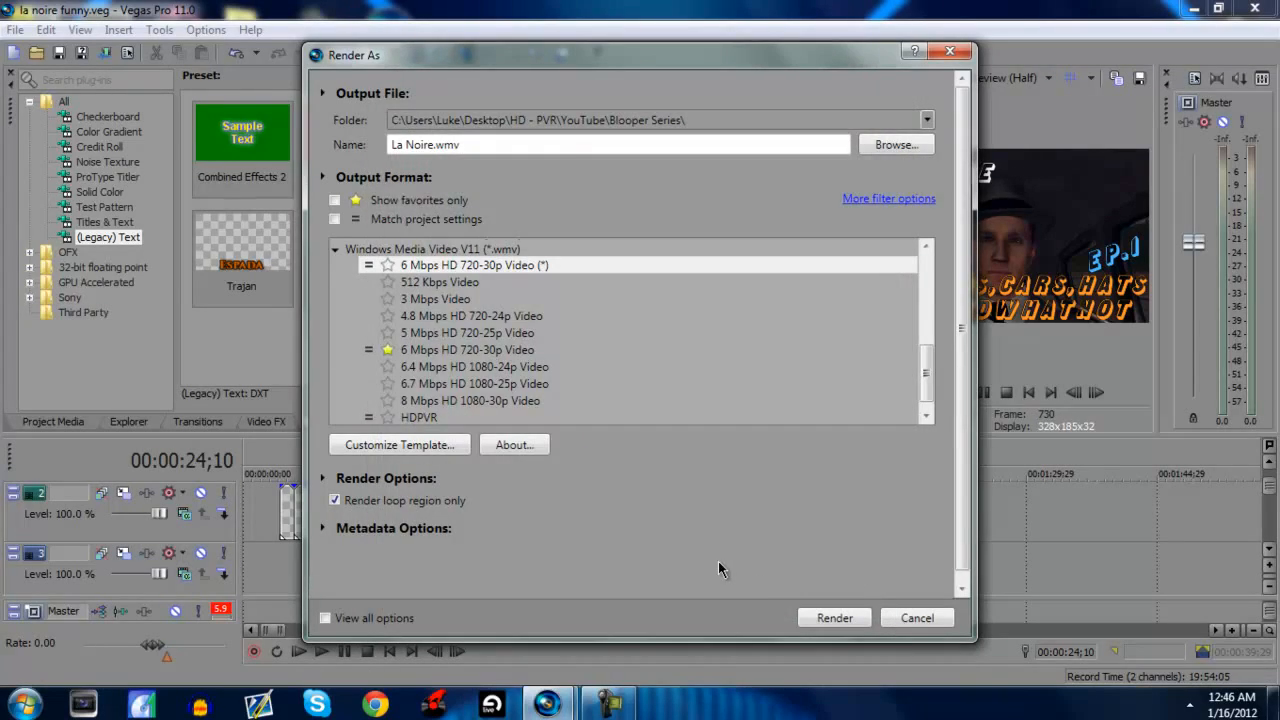
# Step: Start rendering La Noire.wmv and cancel the render while it is in progress
pyautogui.click(835, 618)
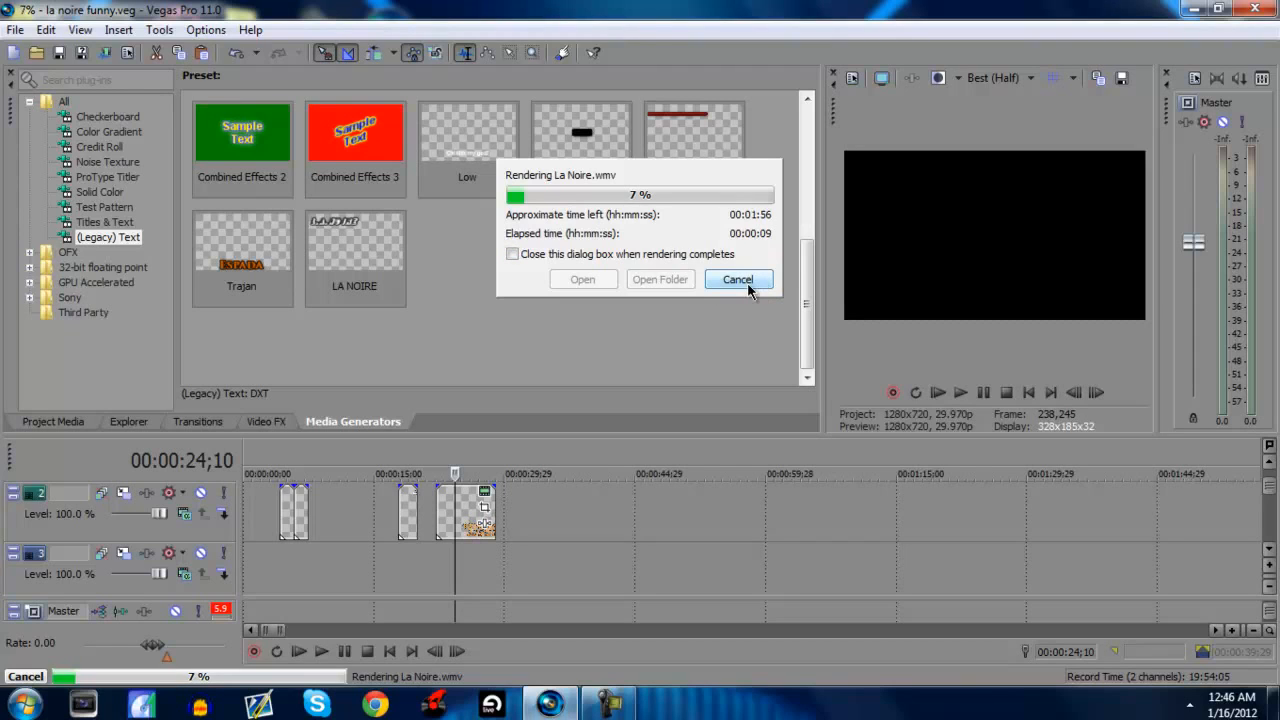
pyautogui.click(748, 286)
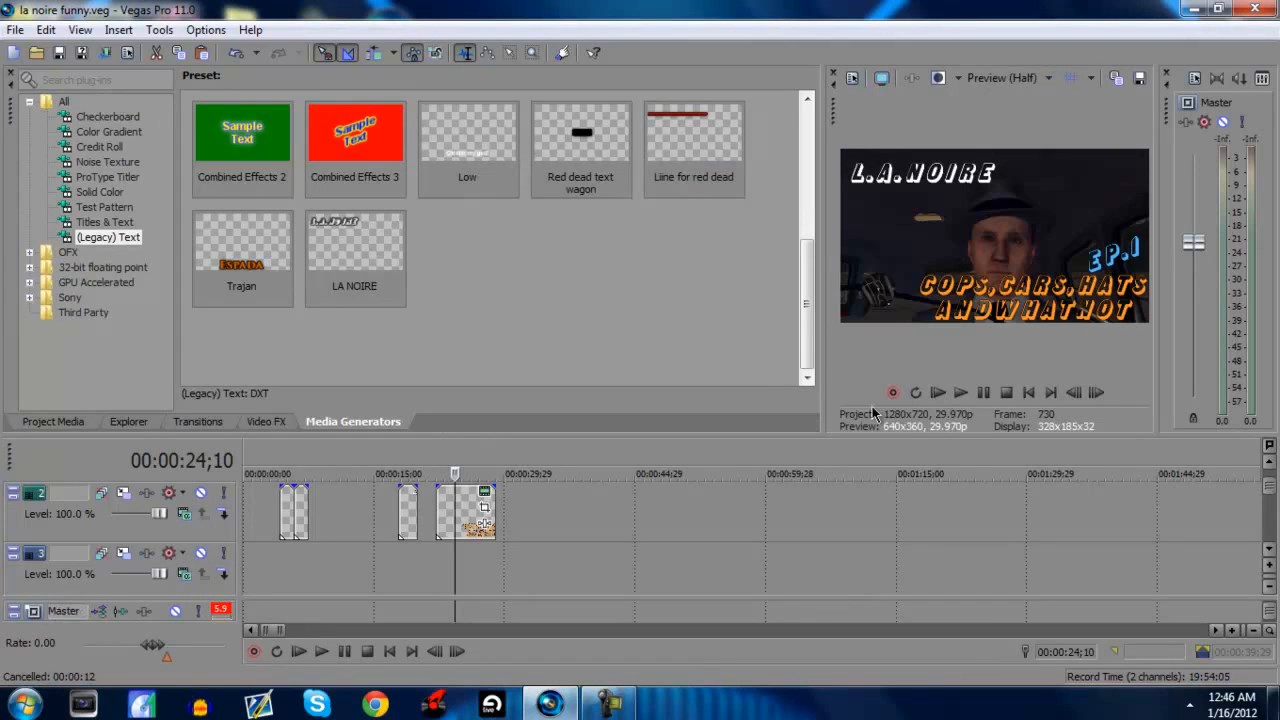
# Step: Return the playhead to the project start and render la noire funny.wmv with the loop-region-only option turned off
pyautogui.click(1027, 393)
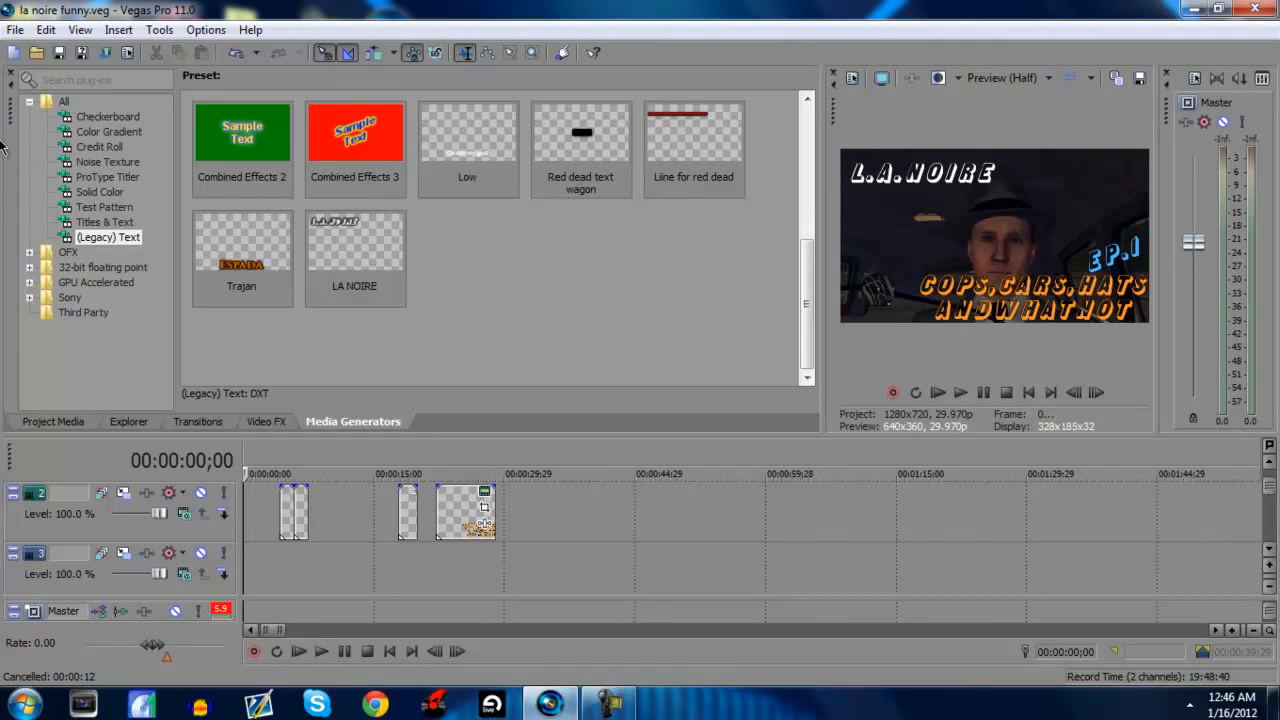
pyautogui.click(14, 30)
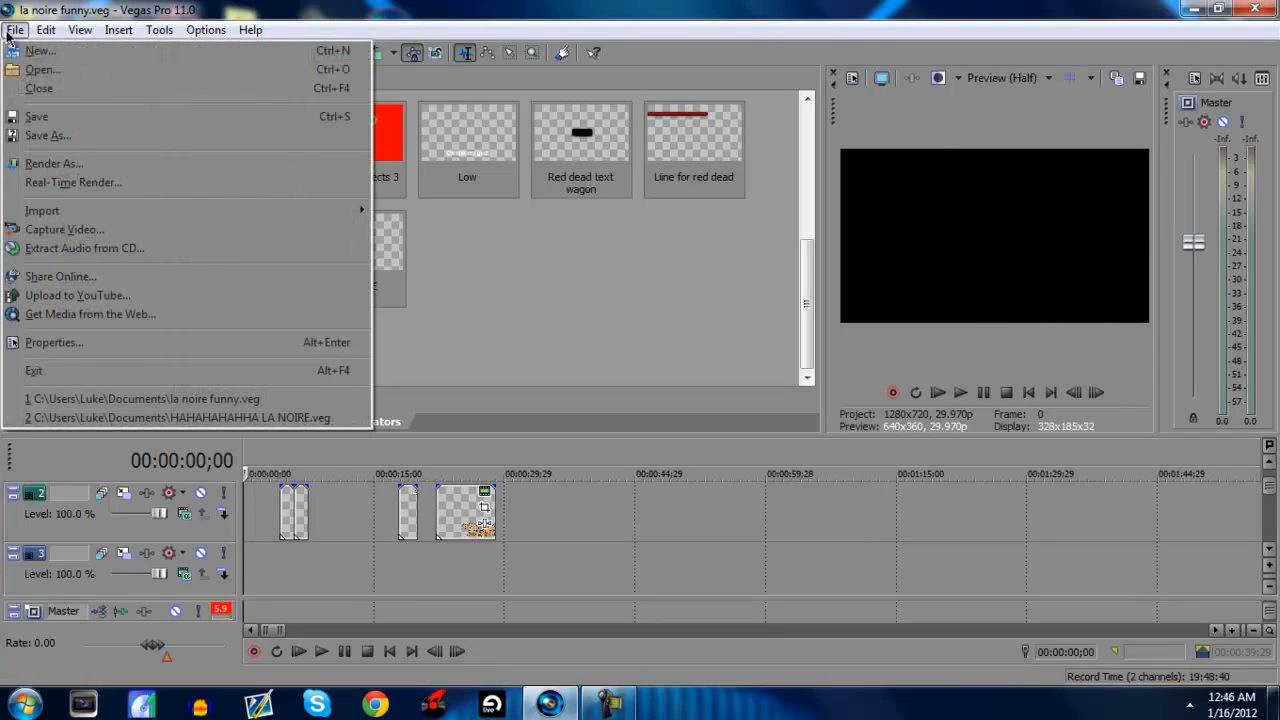
pyautogui.click(55, 160)
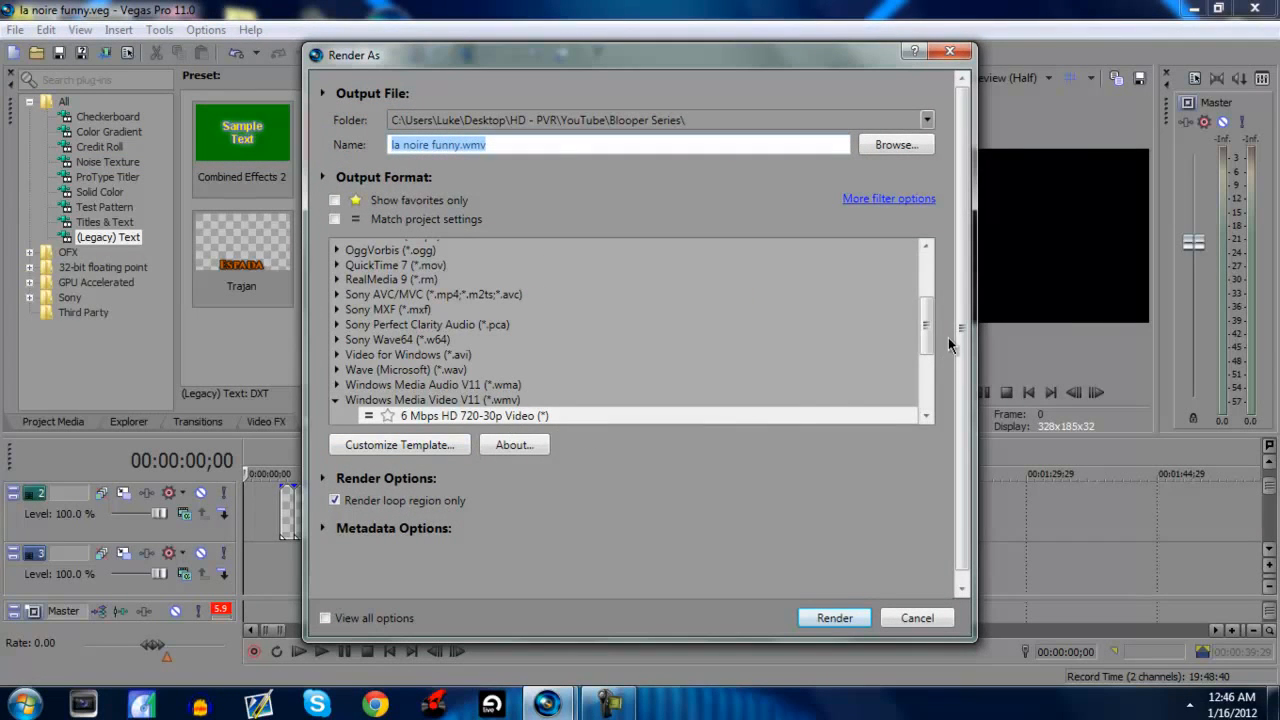
pyautogui.moveTo(926, 322); pyautogui.dragTo(924, 392)
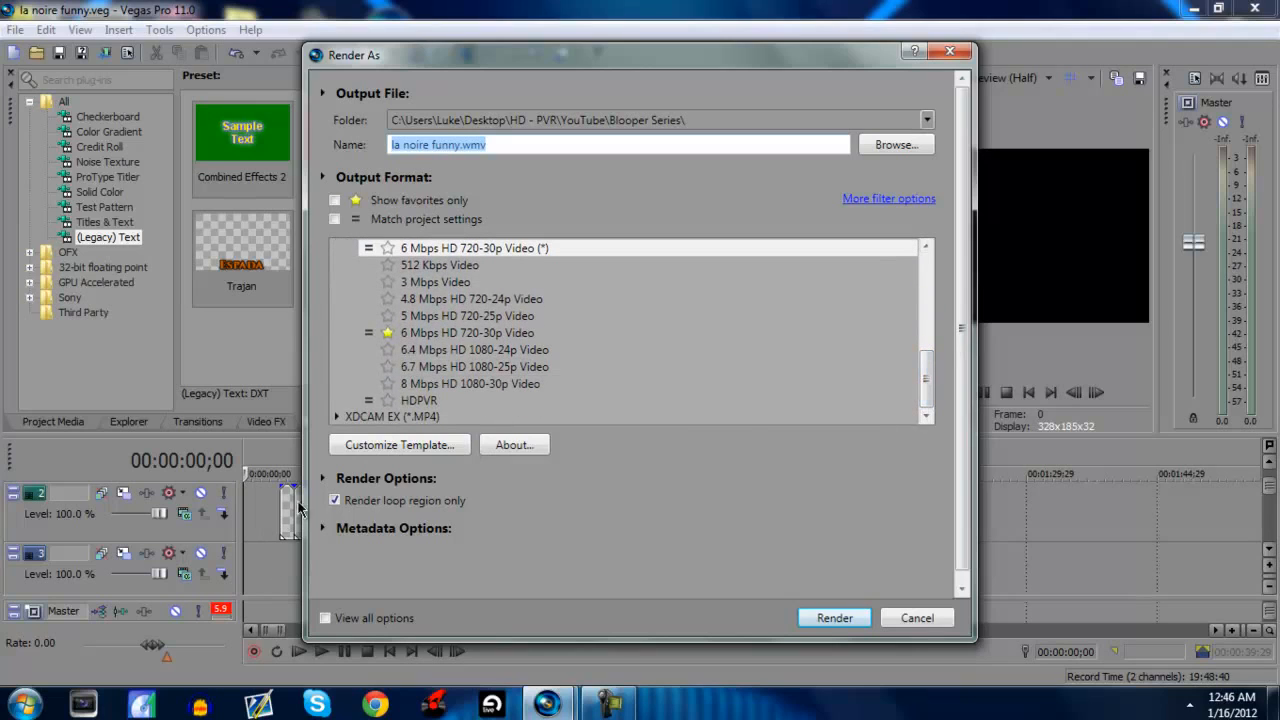
pyautogui.click(337, 502)
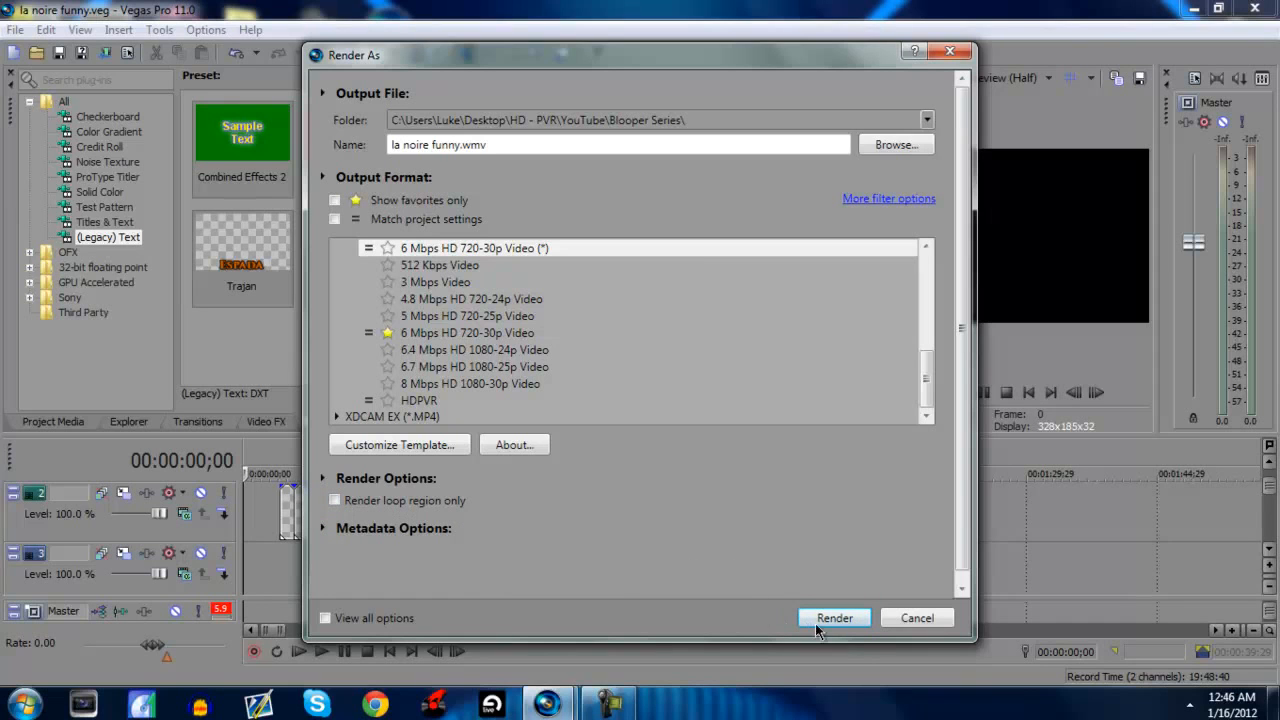
pyautogui.click(849, 621)
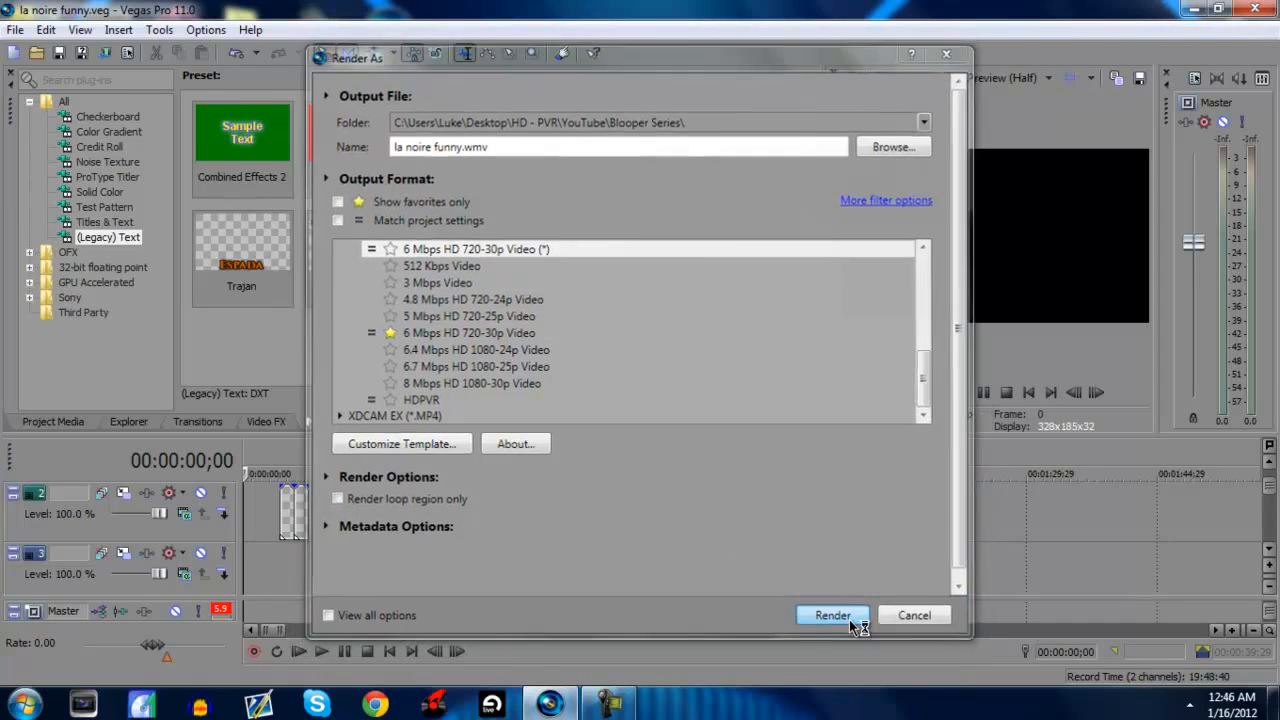